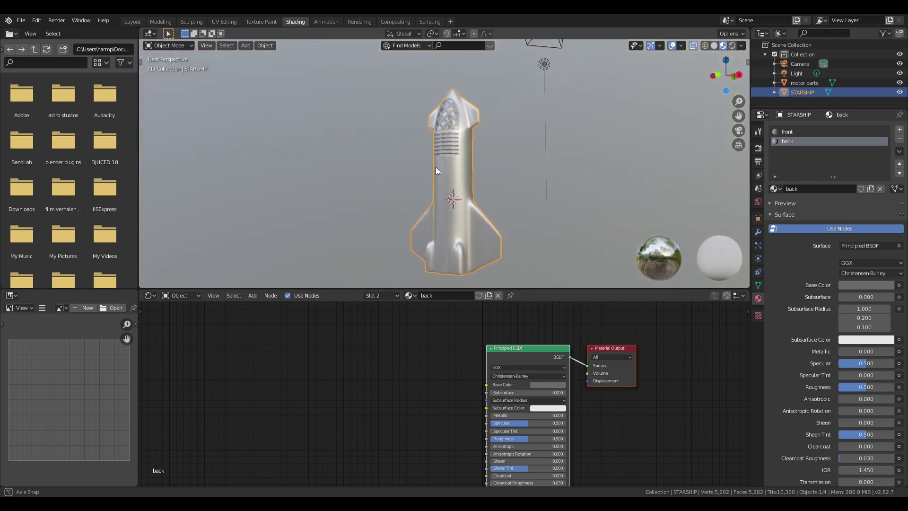
Step: Delete the default cube from the scene
key("ctrl+s")
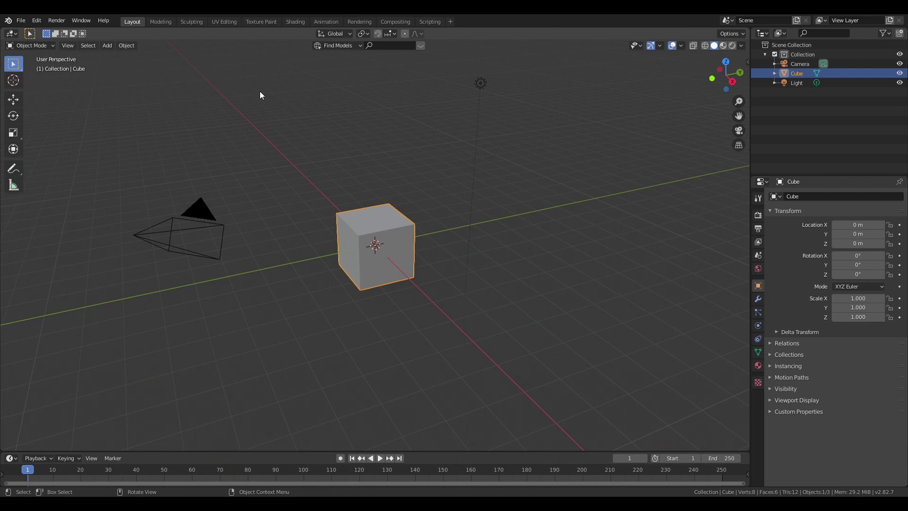
middle_click_drag(411, 267, 366, 231)
right_click(367, 231)
left_click(466, 218)
middle_click_drag(466, 218, 391, 236)
left_click(411, 215)
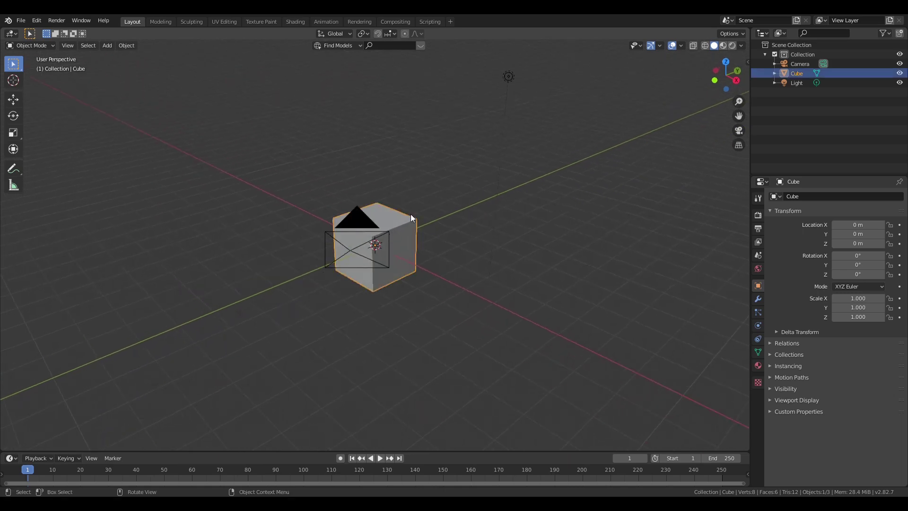
key("Delete")
Step: Add a cylinder mesh at the scene origin and set its vertex count to 8
middle_click_drag(446, 218, 324, 228)
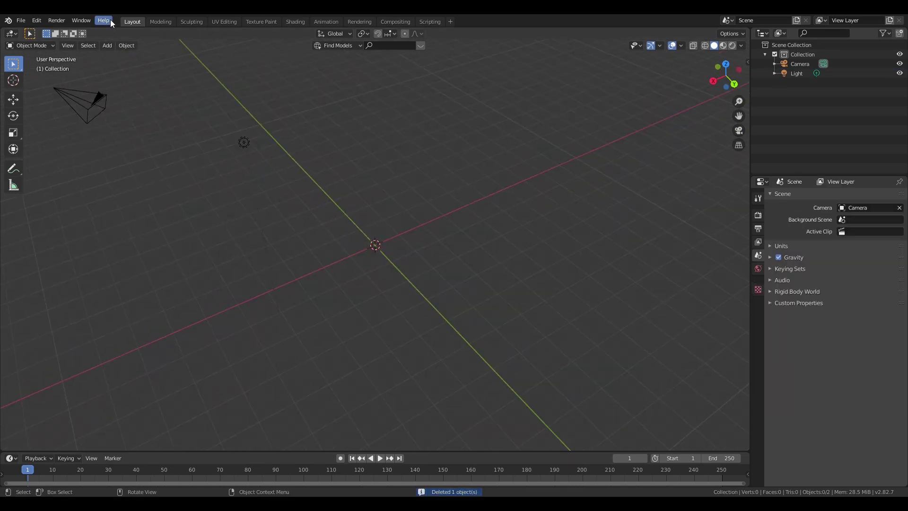
left_click(106, 46)
mouse_move(114, 54)
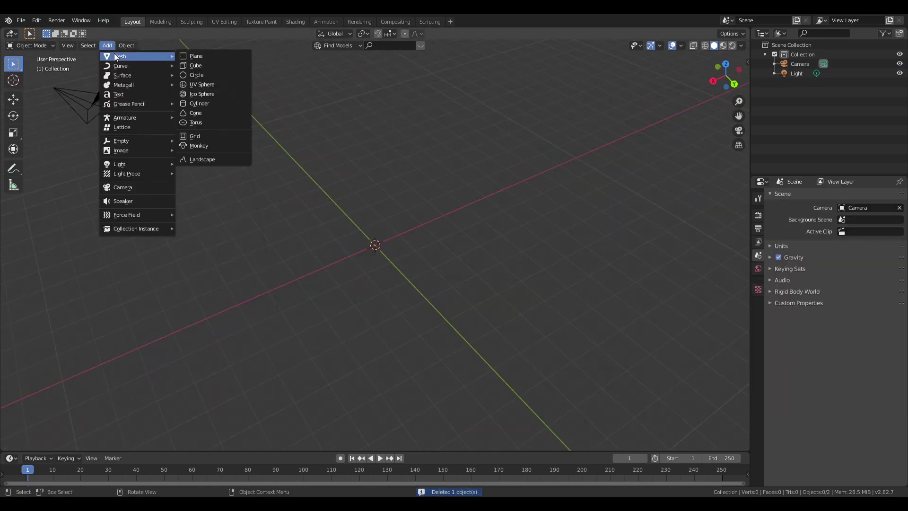
left_click(209, 103)
left_click(36, 443)
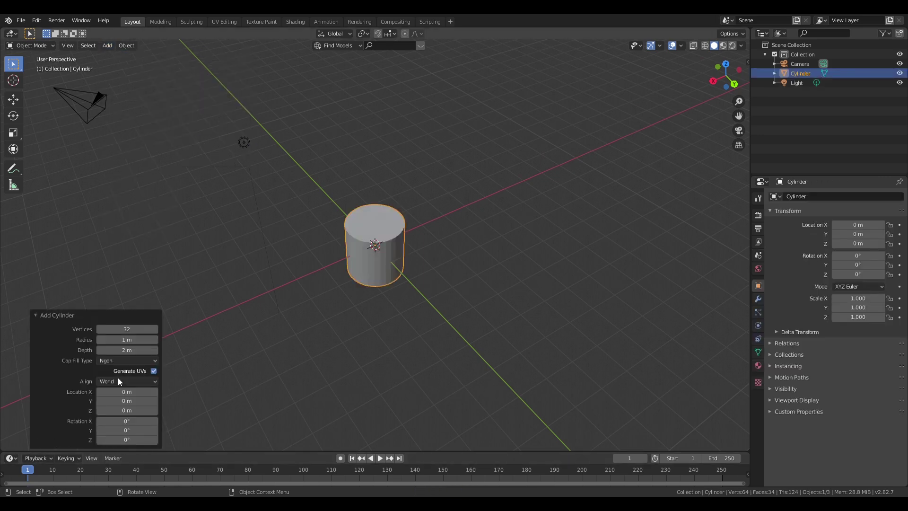
left_click(138, 329)
type("8")
key("Return")
left_click(230, 134)
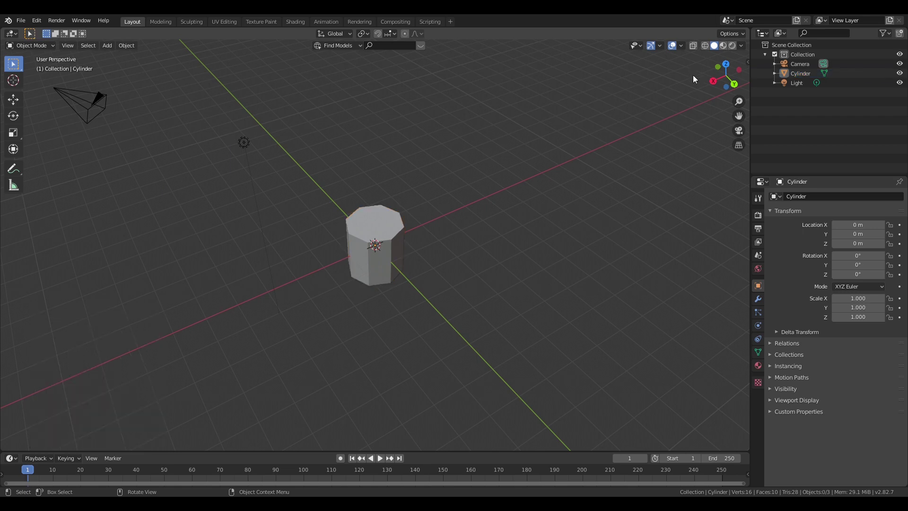
Step: In Edit Mode, rotate the whole cylinder mesh about the Z axis and set the rotation angle to 22 degrees
left_click(726, 64)
left_click(31, 46)
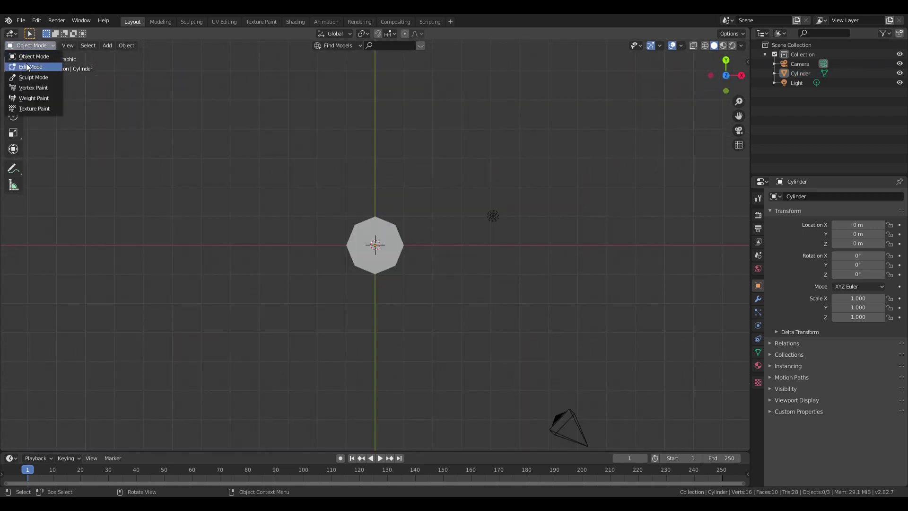
left_click(30, 67)
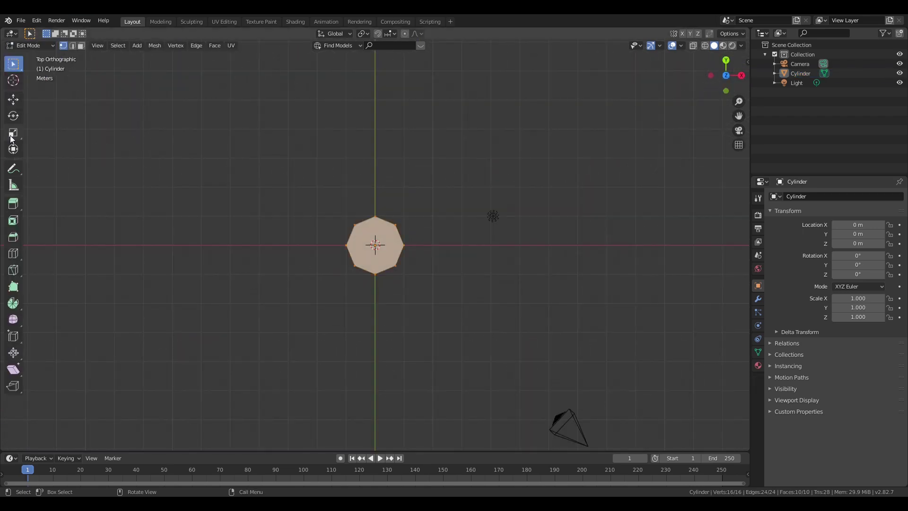
left_click(13, 116)
mouse_move(409, 227)
left_mouse_down()
mouse_move(449, 239)
mouse_move(414, 255)
mouse_move(408, 241)
left_mouse_up()
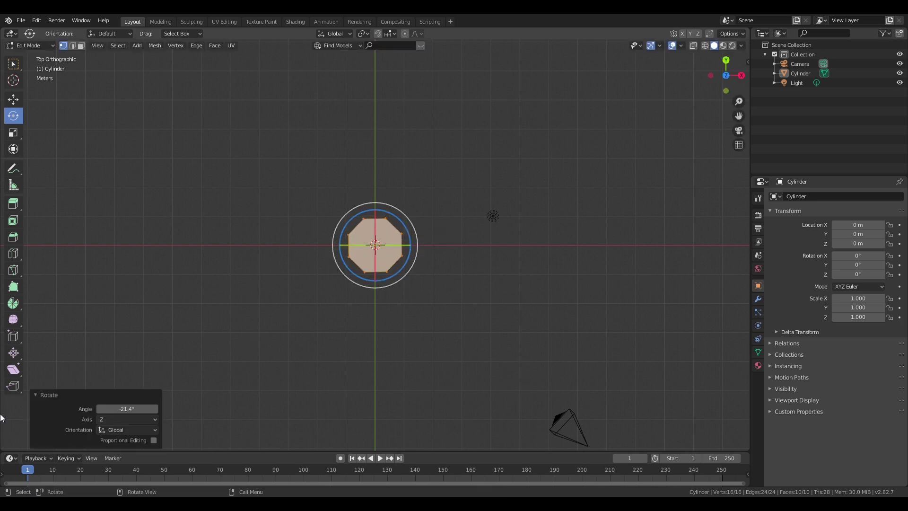
left_click(144, 409)
type("22")
left_click(476, 142)
middle_click_drag(478, 149, 462, 74)
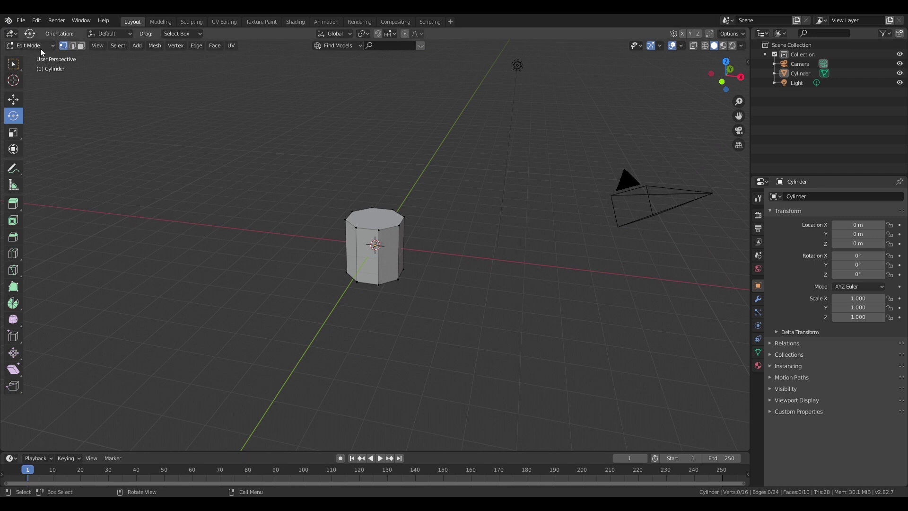
Step: Select the whole mesh and stretch it along Z by a factor of about 3.129, followed by another 1.043
key("a")
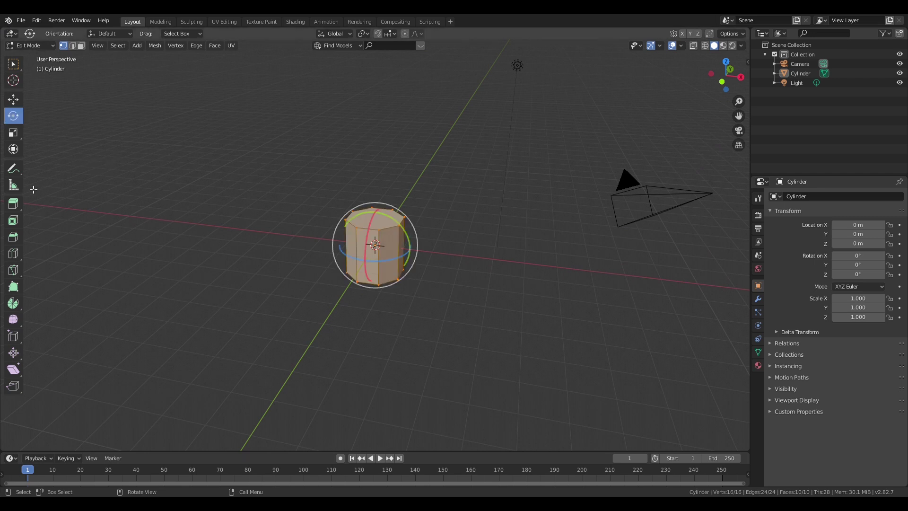
left_click(13, 133)
left_click_drag(376, 216, 371, 136)
left_click(723, 89)
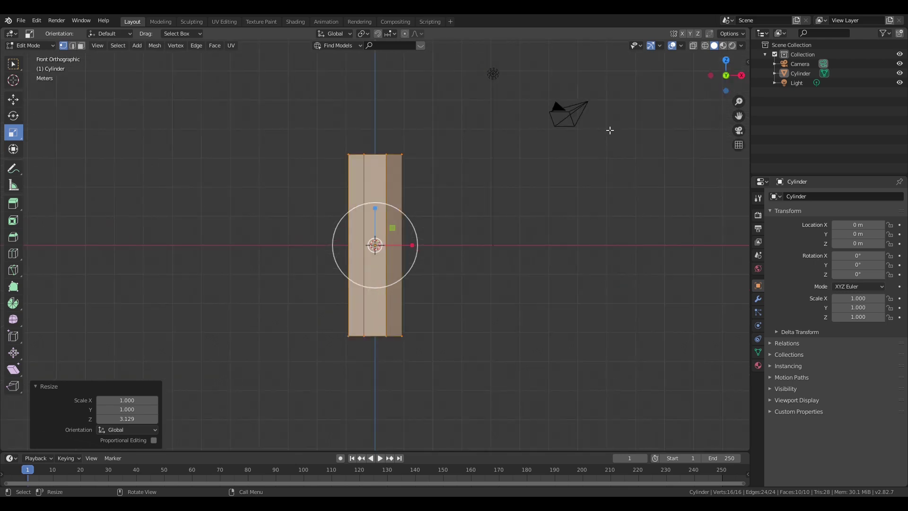
mouse_move(375, 208)
left_mouse_down()
mouse_move(375, 197)
mouse_move(375, 207)
left_mouse_up()
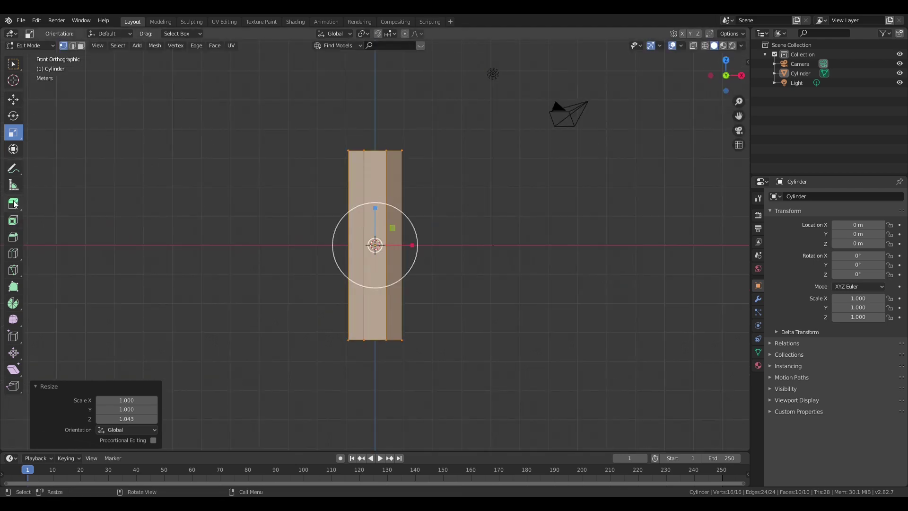
Step: Extrude the body's top face upward and scale it inward to form the first nose cone tier
left_click(13, 203)
middle_click_drag(204, 138, 237, 156)
left_click(588, 89)
left_click(82, 46)
left_click(385, 153)
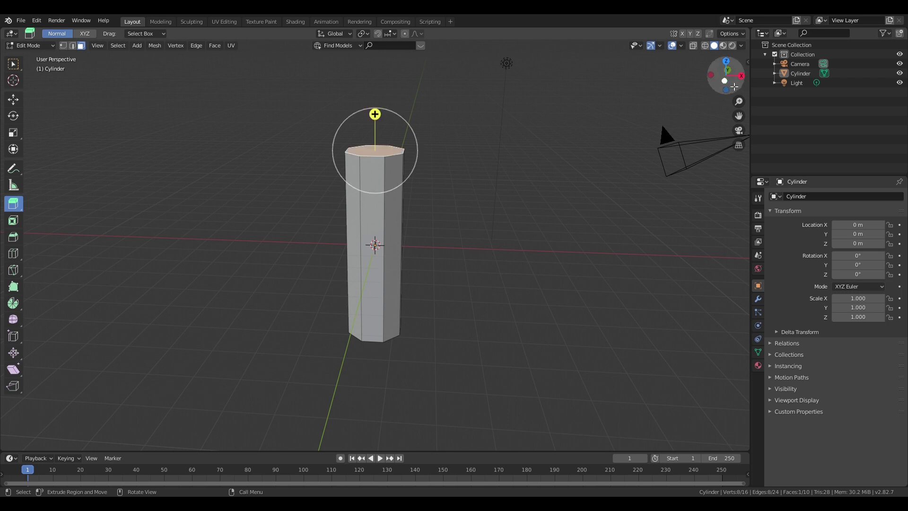
left_click(725, 82)
left_click_drag(379, 196, 383, 162)
key("shift+space")
key("s")
Step: Extrude and taper two more tiers above the first one to close the nose cone into a narrow tip
left_click(13, 203)
key("shift+space")
key("s")
left_click(14, 99)
left_click(13, 203)
left_click(13, 134)
left_click(14, 99)
left_click(432, 172)
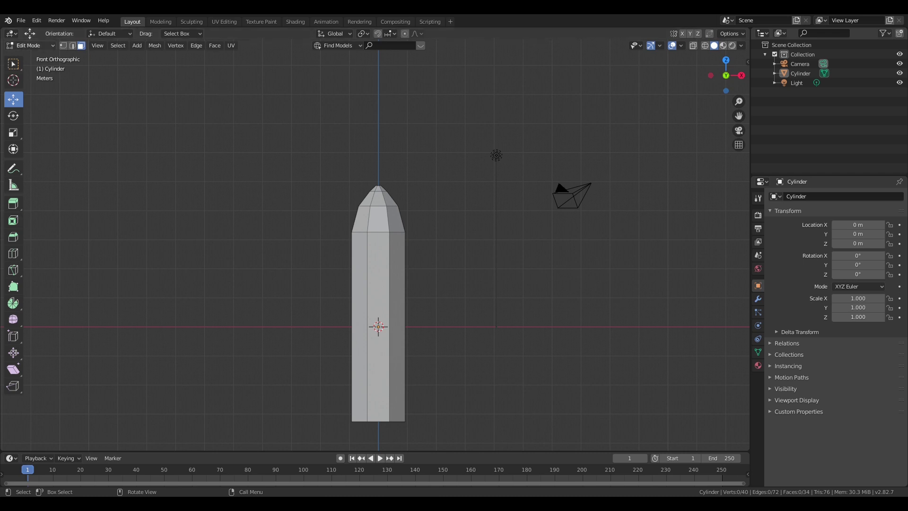
Step: Try adding a loop cut around the middle of the body and shifting it along Z, about 0.635 m down and 0.184 m back up
key("ctrl+r")
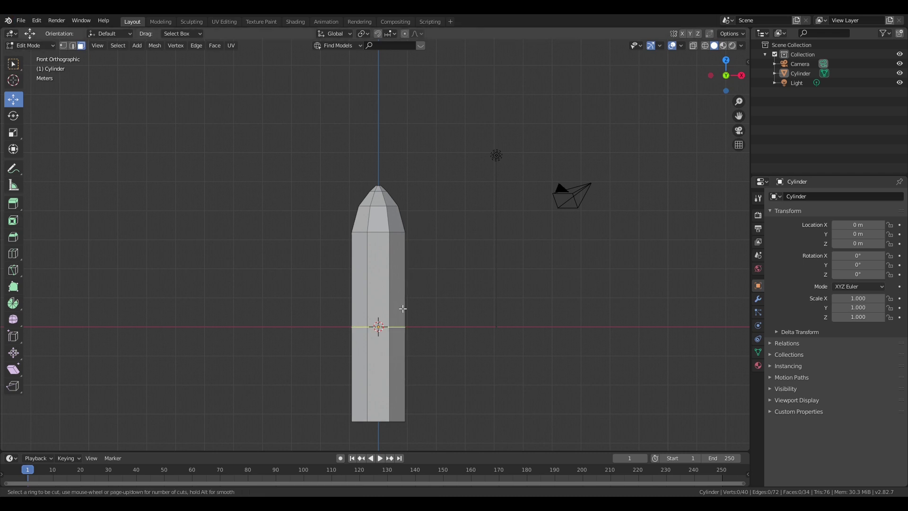
left_click(400, 310)
left_click(398, 299)
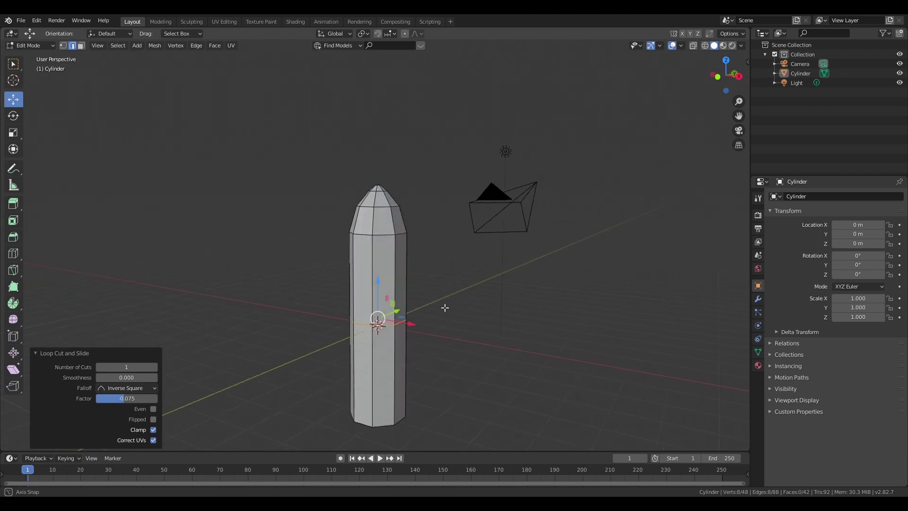
middle_click_drag(444, 308, 459, 305)
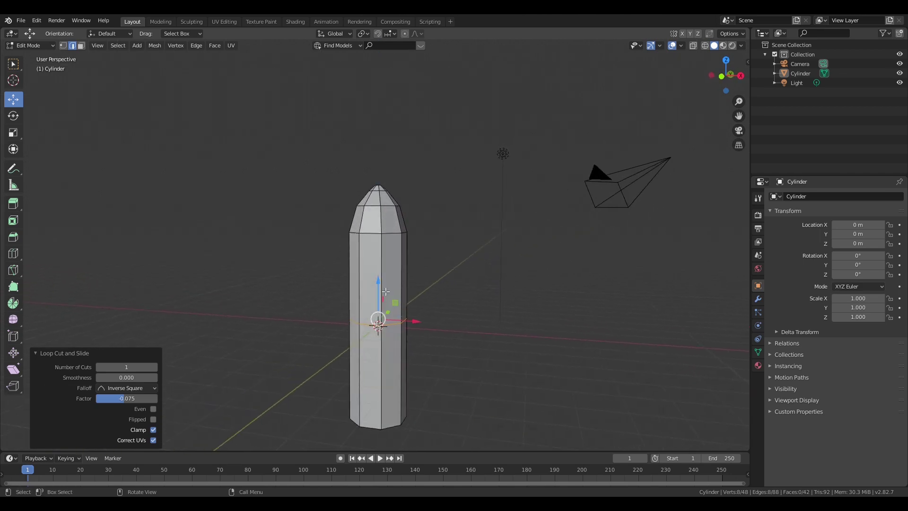
key("g")
key("z")
left_click(383, 310)
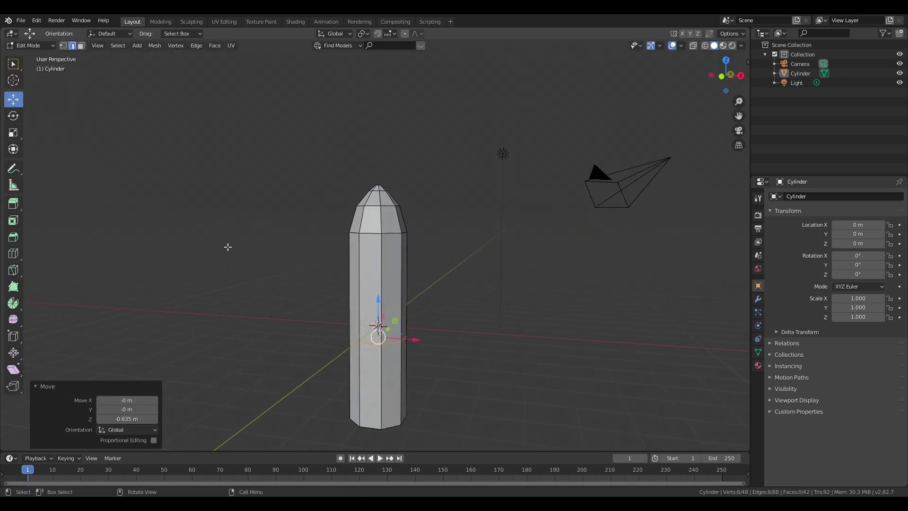
key("g")
key("z")
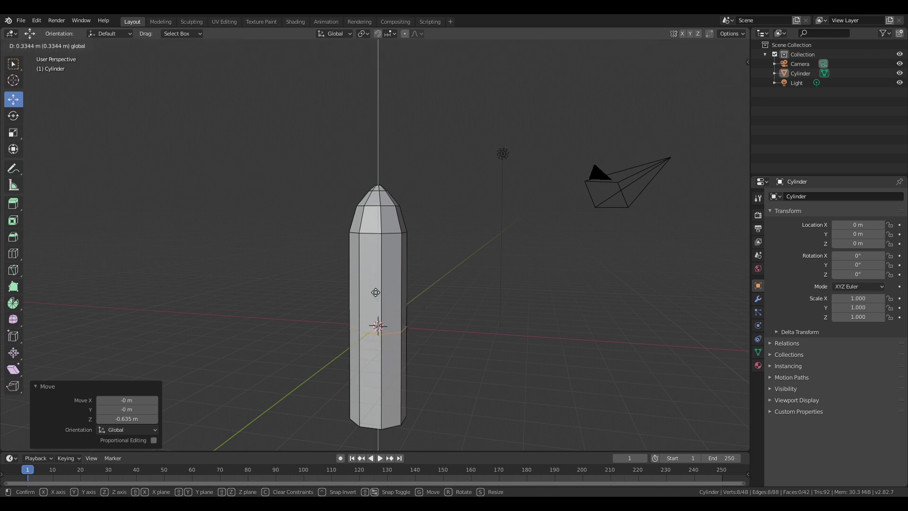
left_click(395, 285)
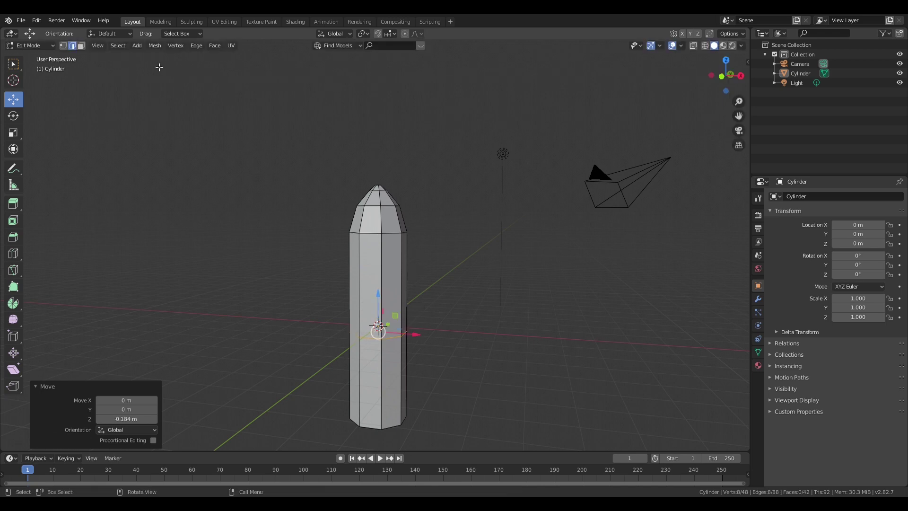
Step: Undo the loop cut on the body and add a Subdivision Surface modifier with viewport subdivisions set to 2
left_click(759, 299)
left_click(804, 198)
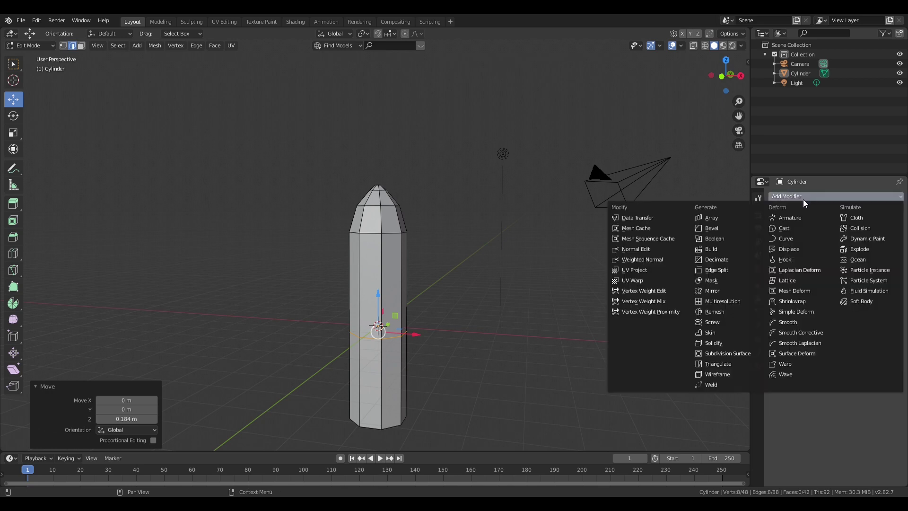
key("ctrl+z")
key("ctrl+z")
left_click(850, 198)
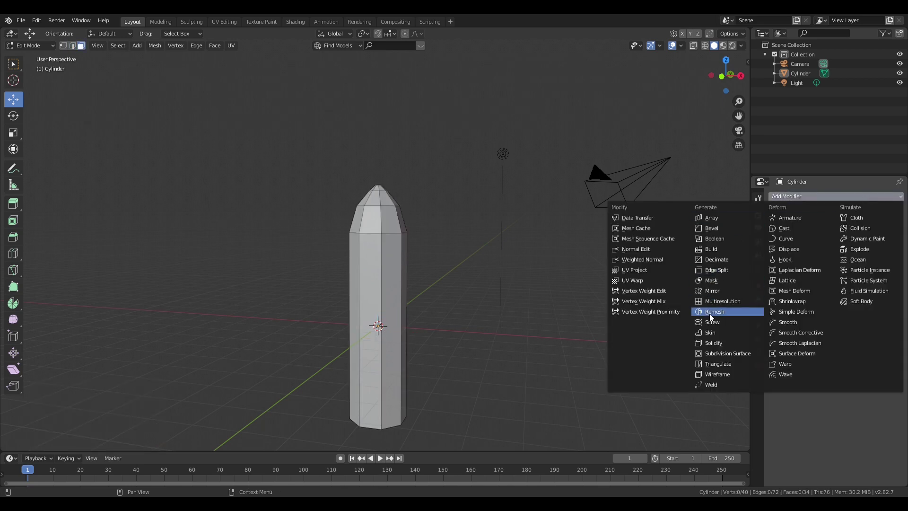
left_click(711, 353)
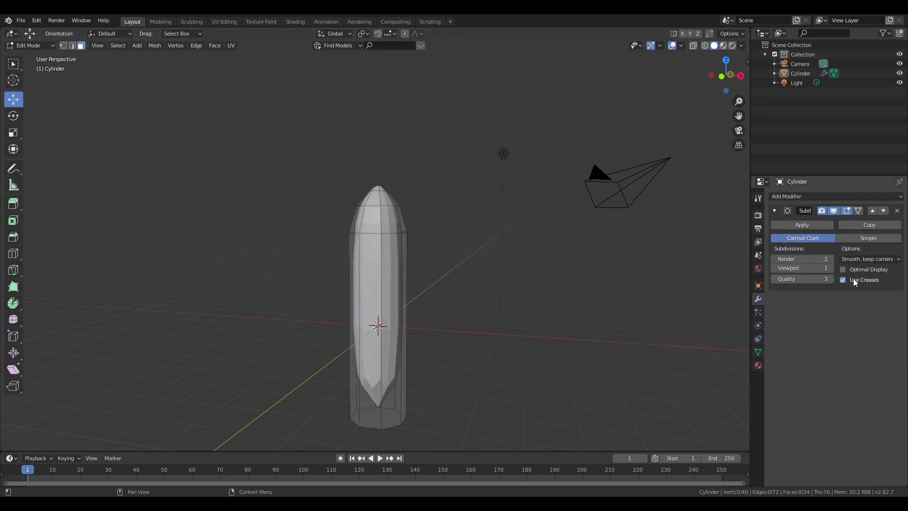
left_click(831, 268)
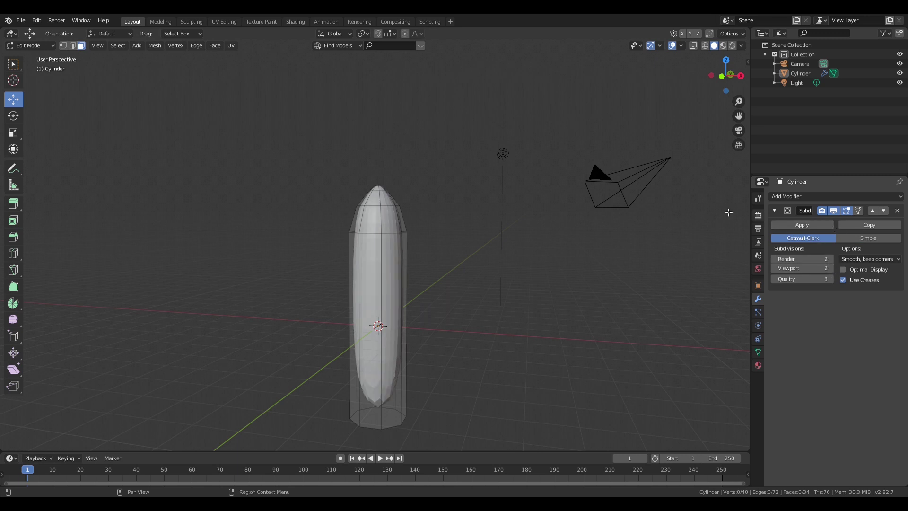
Step: Add a Mirror modifier on the X axis and place it above the Subdivision Surface modifier in the stack
left_click(832, 196)
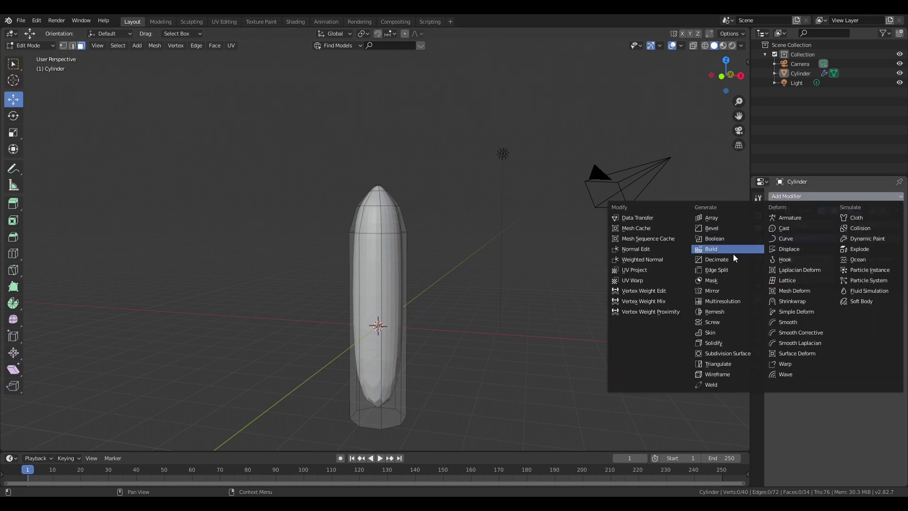
left_click(719, 289)
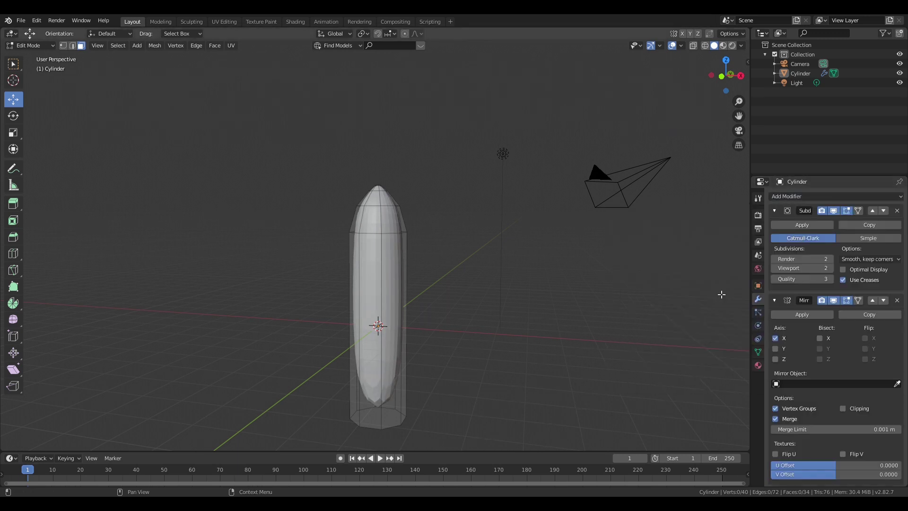
left_click(775, 211)
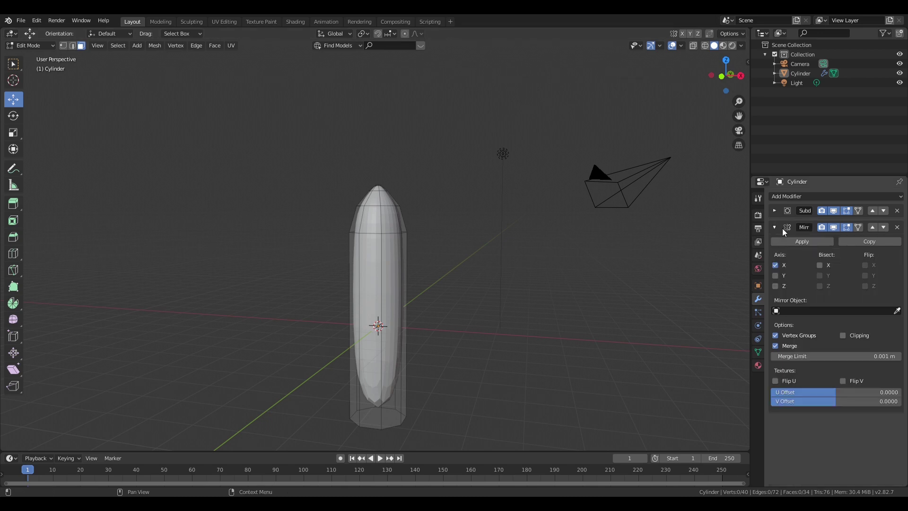
left_click(774, 226)
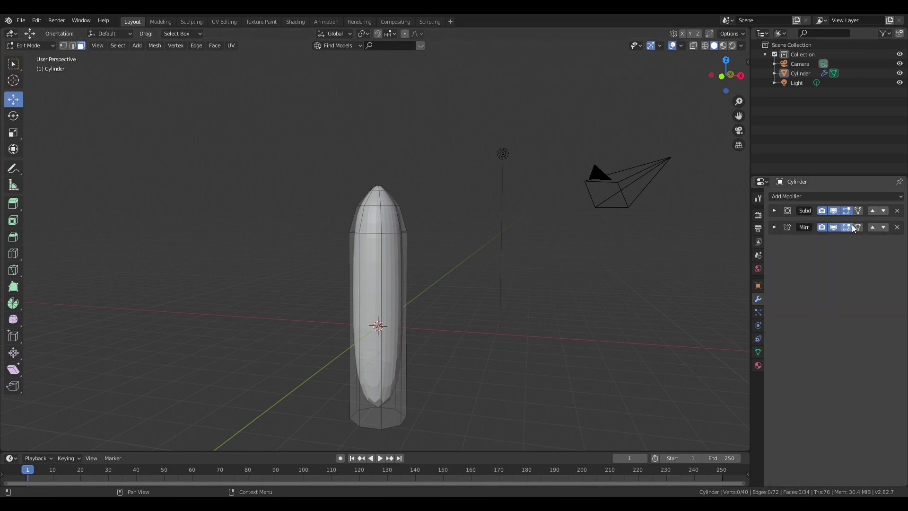
left_click(874, 227)
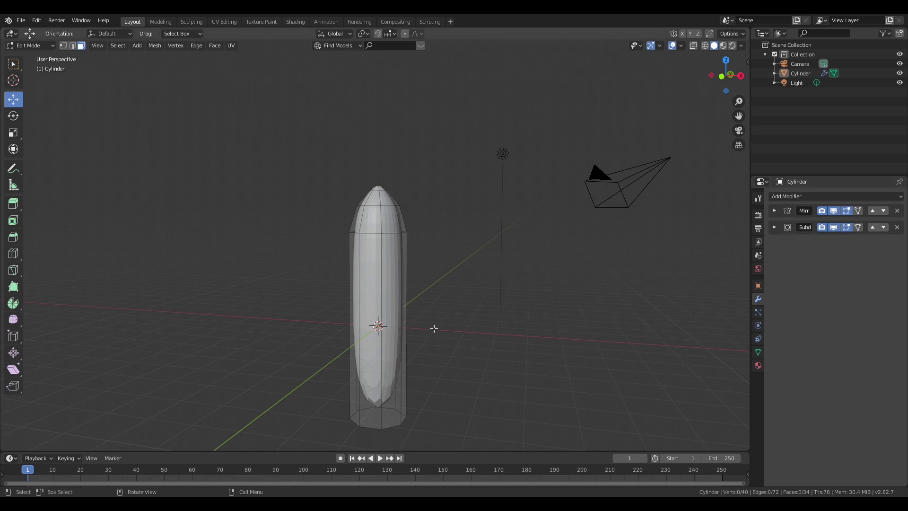
Step: Add one loop cut around the middle of the rocket body with a slide factor of about -0.021
key("ctrl+r")
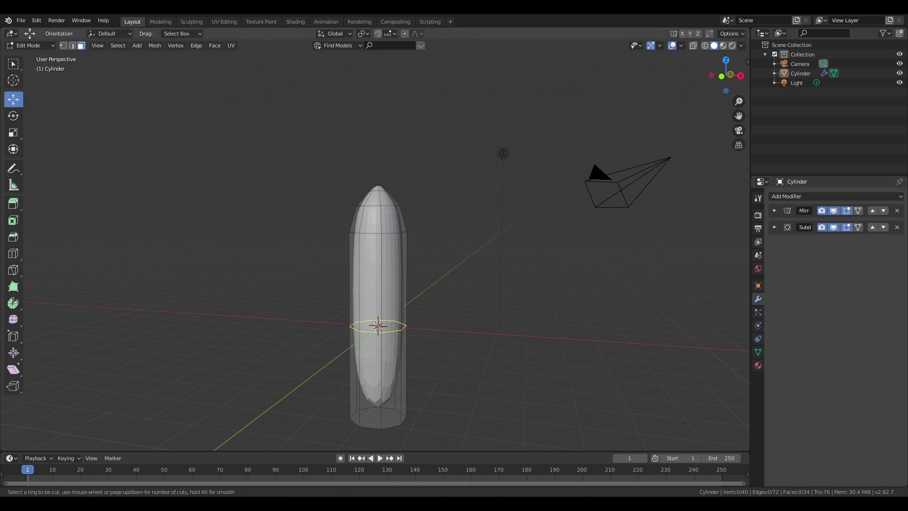
left_click(406, 312)
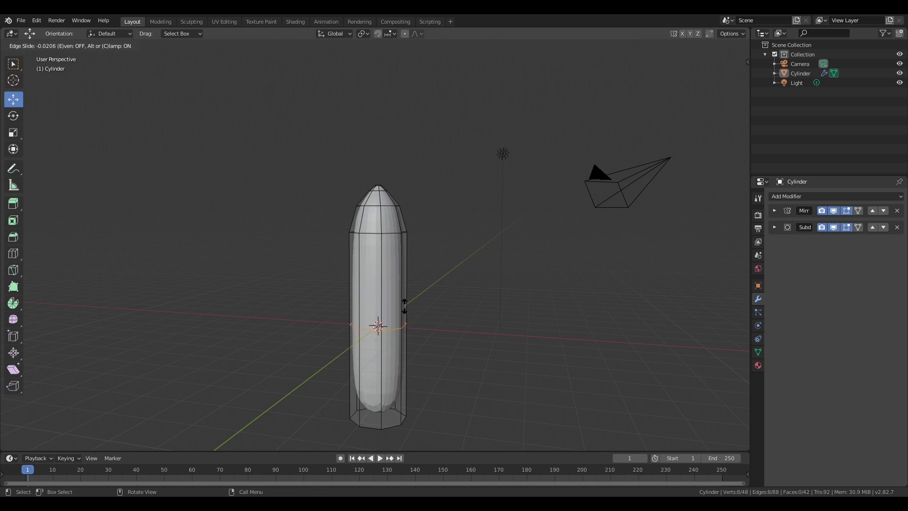
left_click(405, 307)
Step: Inset the lower body face on the +X side and scale the inset face to 1.155 along Z
middle_click_drag(527, 330, 480, 328)
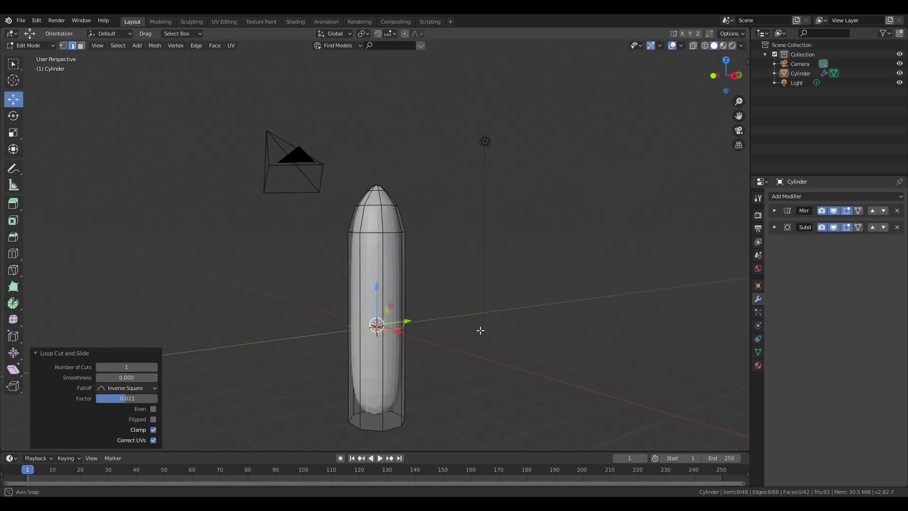
left_click(81, 46)
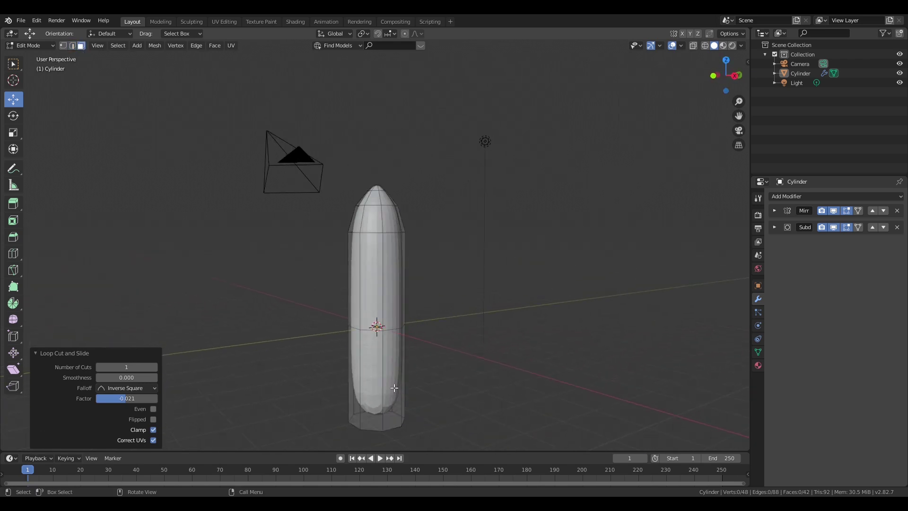
left_click(394, 388)
middle_click_drag(395, 388, 61, 269)
left_click(13, 222)
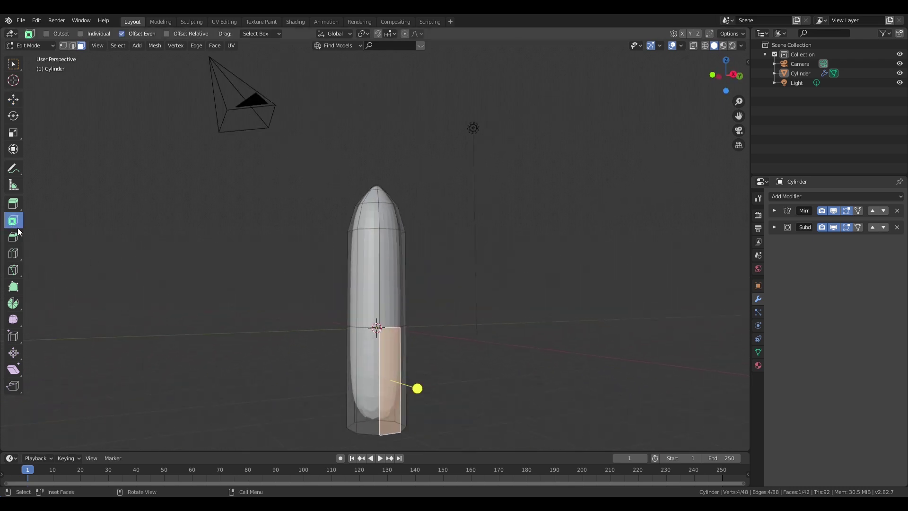
mouse_move(422, 386)
left_mouse_down()
mouse_move(422, 394)
mouse_move(417, 388)
left_mouse_up()
left_click(13, 133)
left_click_drag(391, 342, 392, 337)
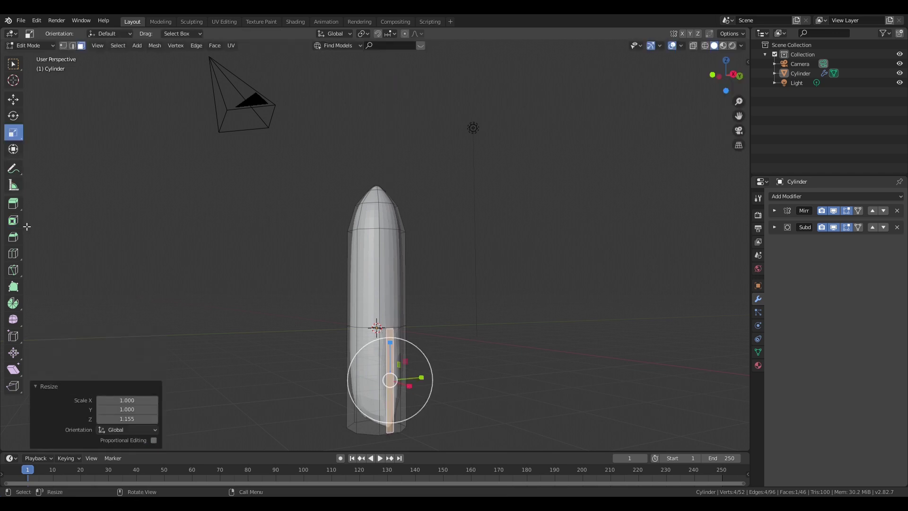
Step: Extrude the inset face 1.79 m outward as a rear fin and scale its tip face to 0.269 along Z
left_click(13, 204)
middle_click_drag(152, 246, 265, 254)
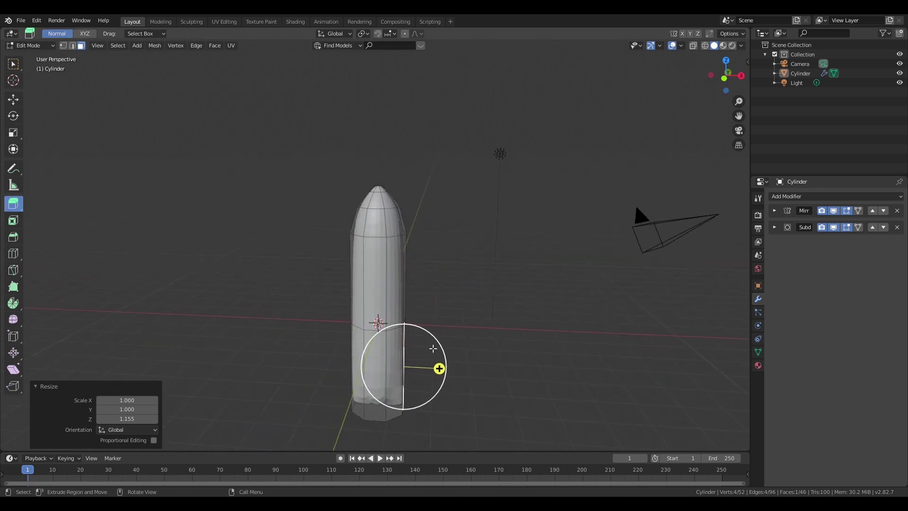
left_click_drag(439, 372, 489, 371)
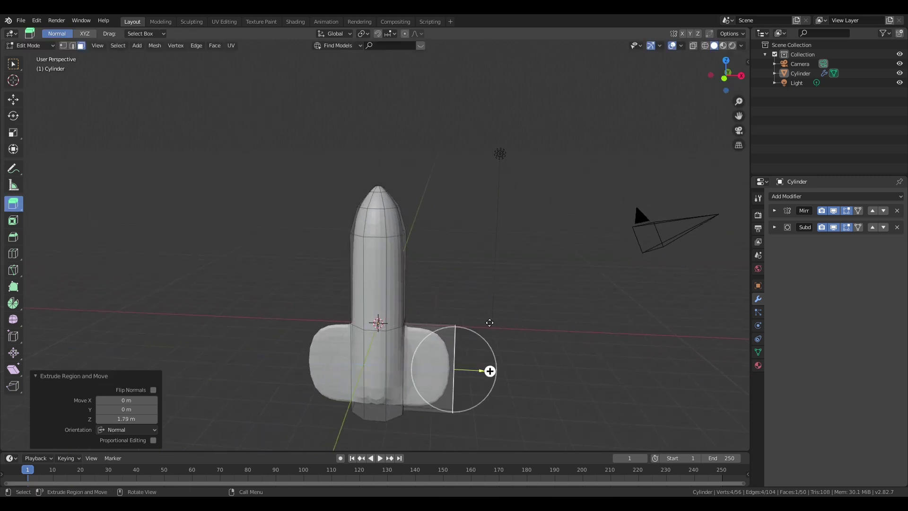
left_click(14, 132)
left_click_drag(456, 336, 454, 361)
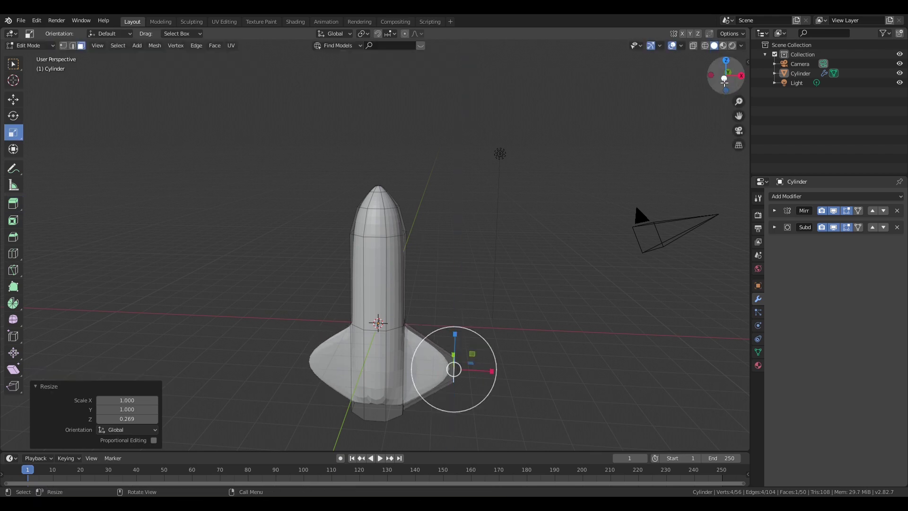
Step: Move the rear fin's tip face about -0.229 m along X and -0.408 m along Z
left_click(724, 79)
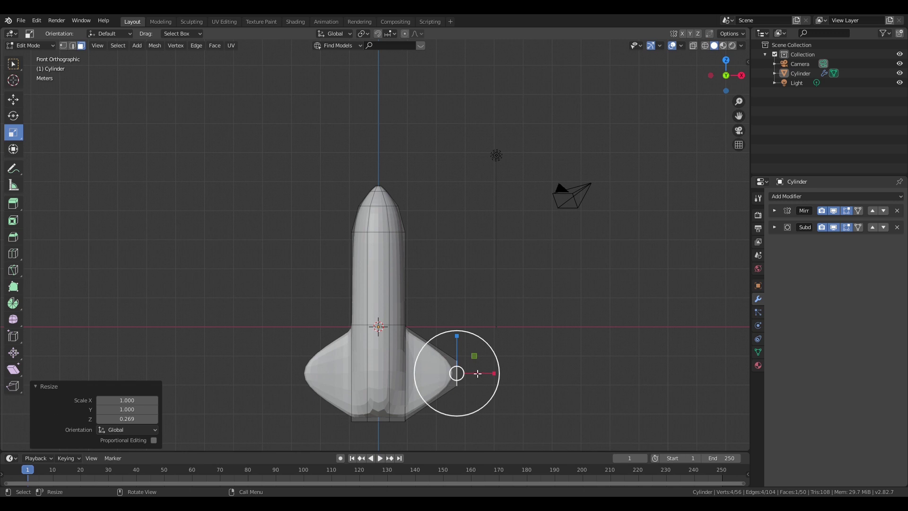
left_click(14, 99)
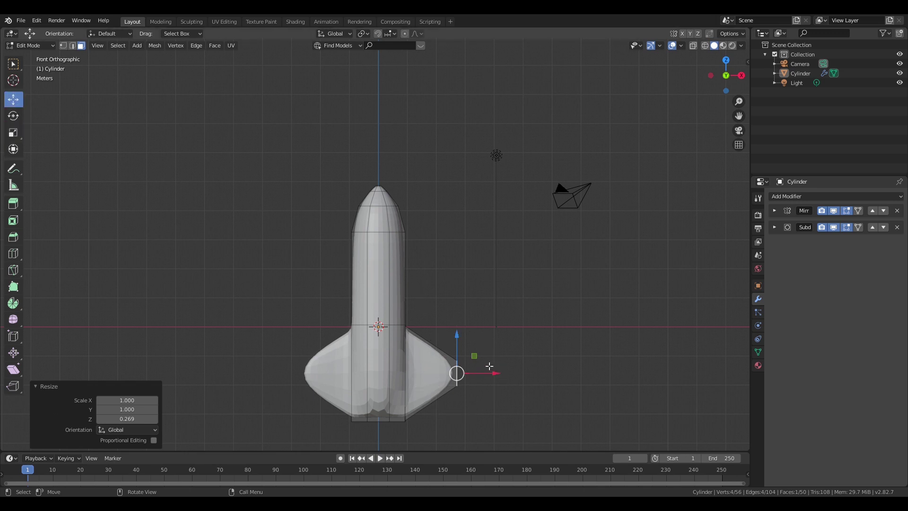
left_click_drag(476, 362, 471, 374)
Step: Thin the rear fin's tip face by scaling it to 0.391 along Y
middle_click_drag(531, 367, 444, 383)
scroll(425, 261, "up", 3)
scroll(418, 294, "up", 5)
middle_click_drag(432, 308, 457, 299)
key("shift+space")
key("s")
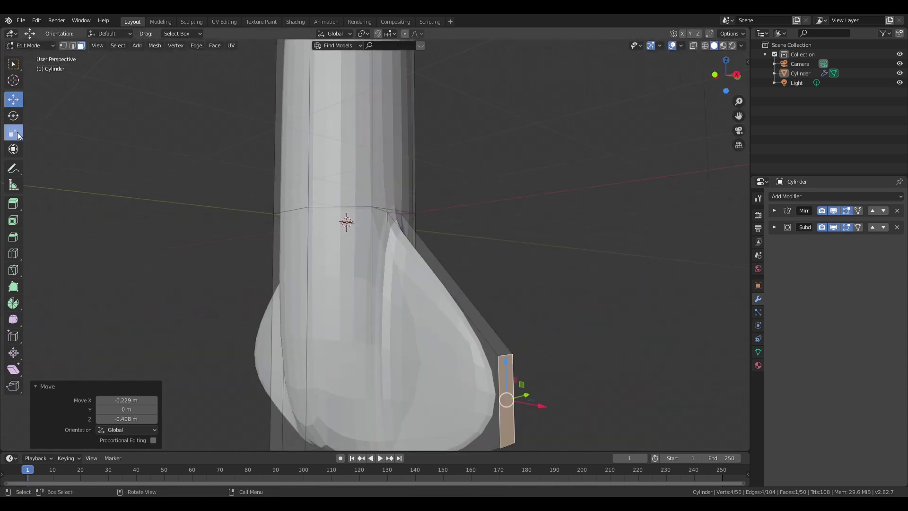
left_click_drag(526, 395, 516, 397)
key("ctrl+r")
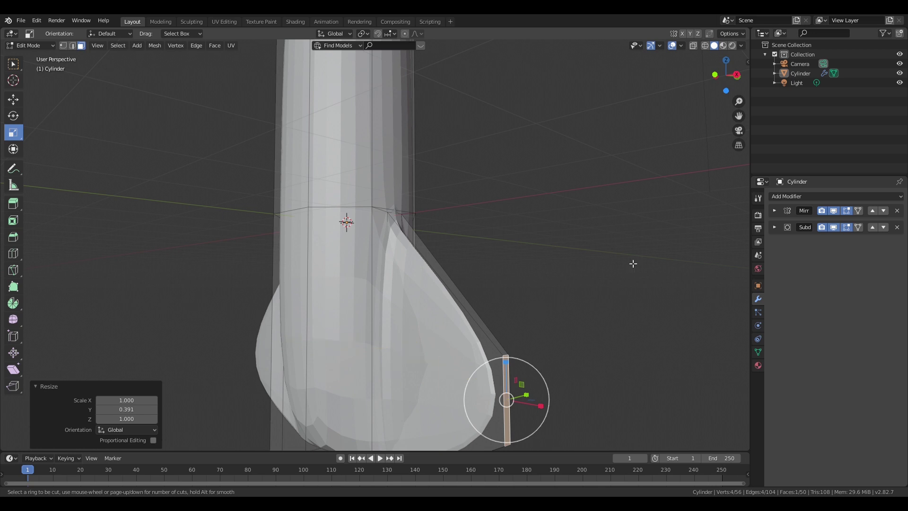
left_click(13, 64)
scroll(180, 172, "down", 6)
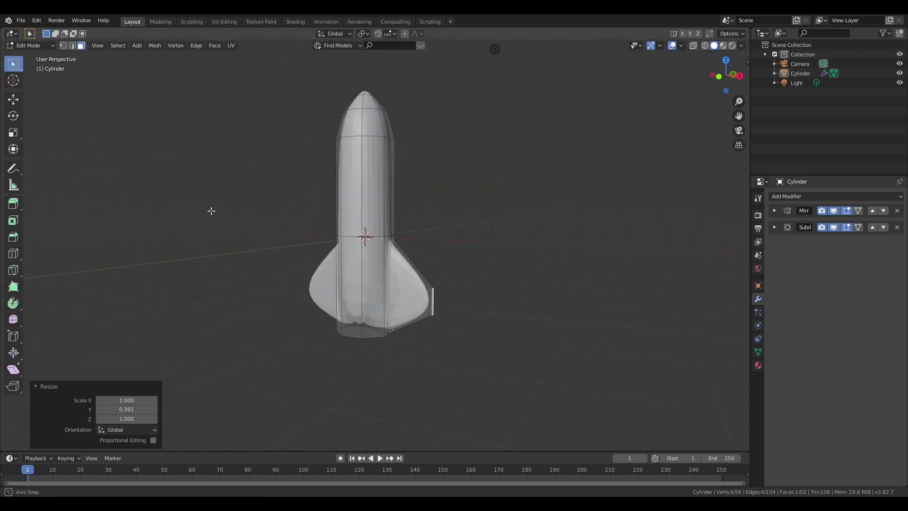
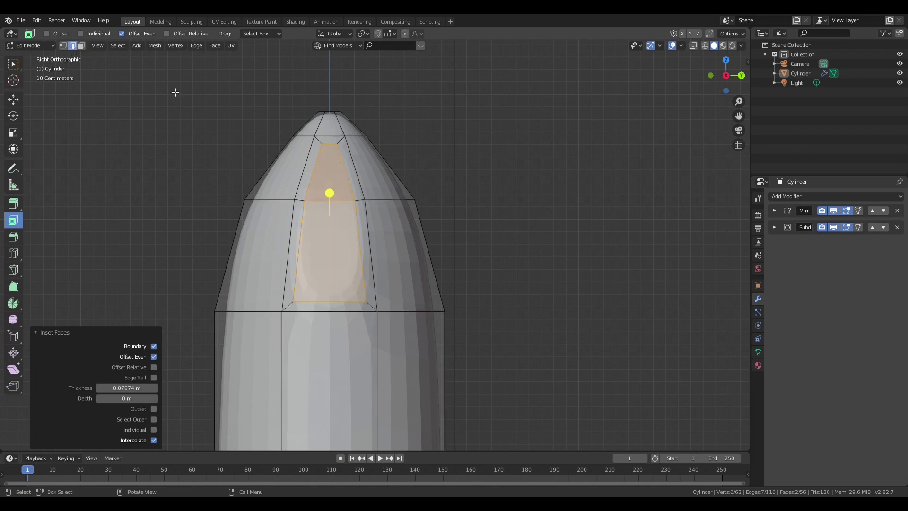
Step: Narrow the nose inset's middle and lower edges along Y, then scale the lower edge alone to 0.874 along Y
left_click(344, 202)
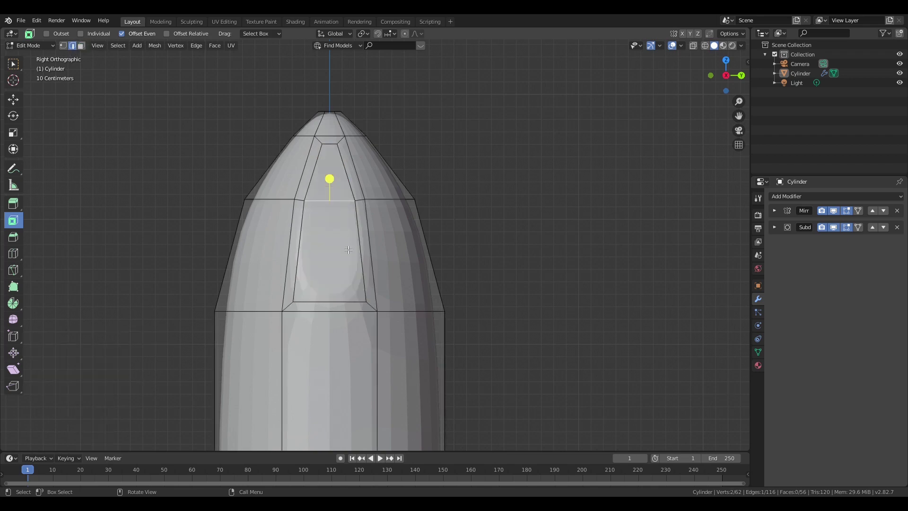
left_click(349, 304, "shift")
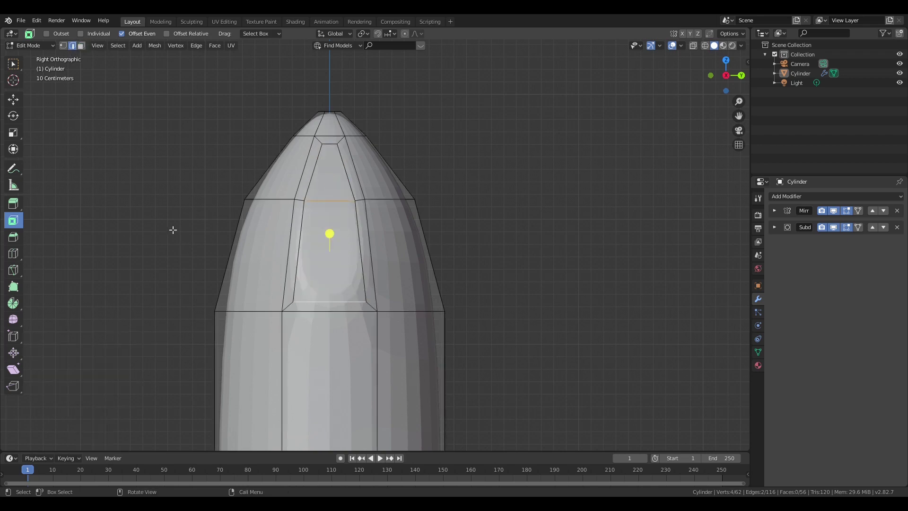
left_click(13, 133)
left_click_drag(365, 251, 346, 250)
left_click(343, 308)
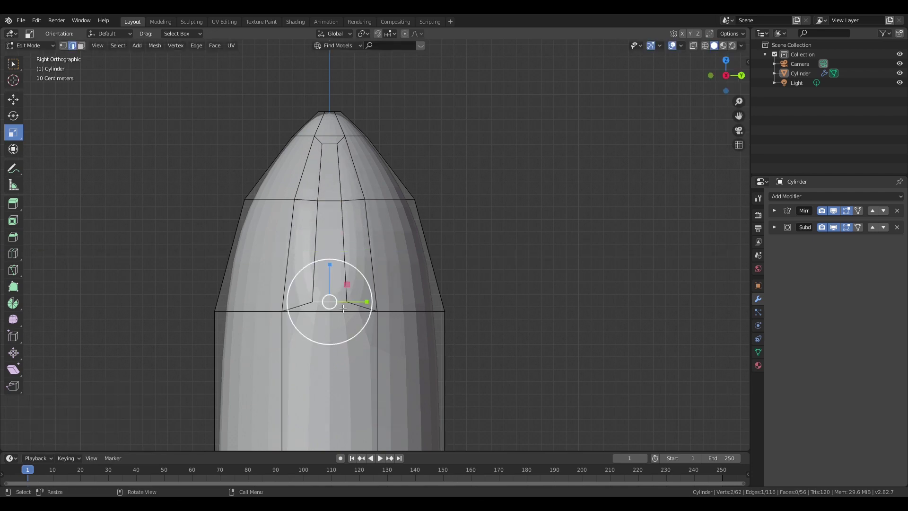
left_click_drag(363, 301, 360, 300)
Step: Extrude the two narrow nose inset faces along their normals with an offset of -1.02 m to form a front fin
left_click(83, 45)
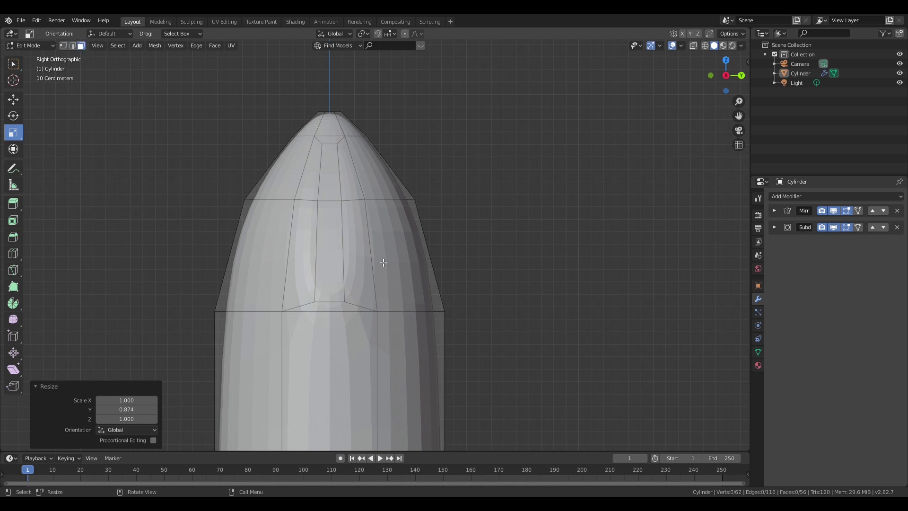
left_click(341, 260)
left_click(333, 172, "shift")
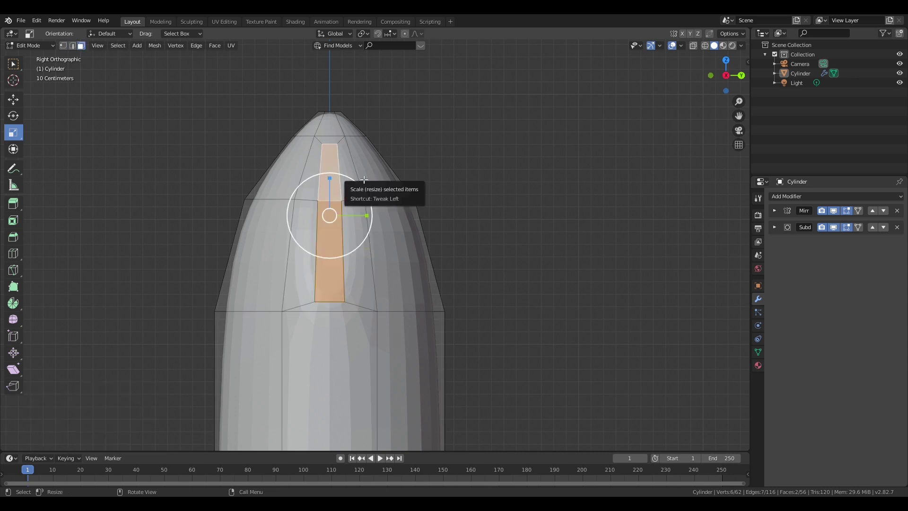
middle_click_drag(337, 174, 117, 142)
left_click(13, 203)
key("KP_1")
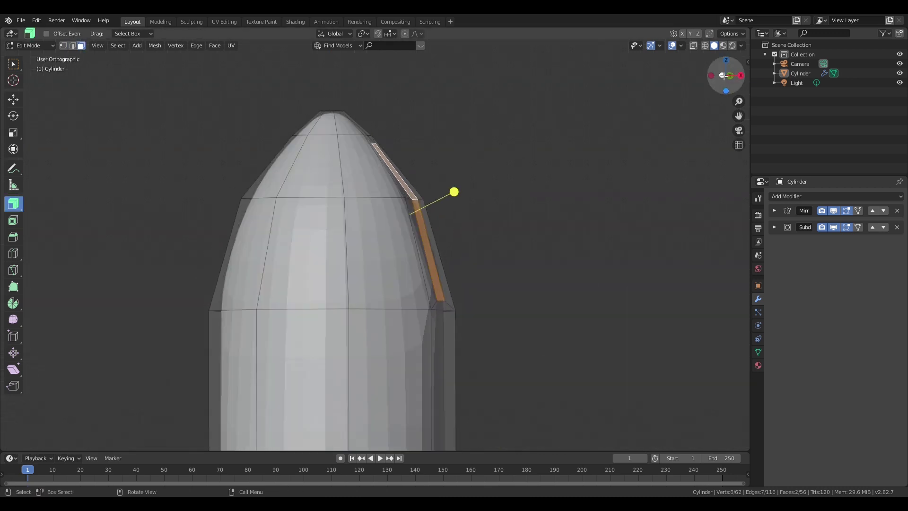
left_click_drag(469, 193, 625, 126)
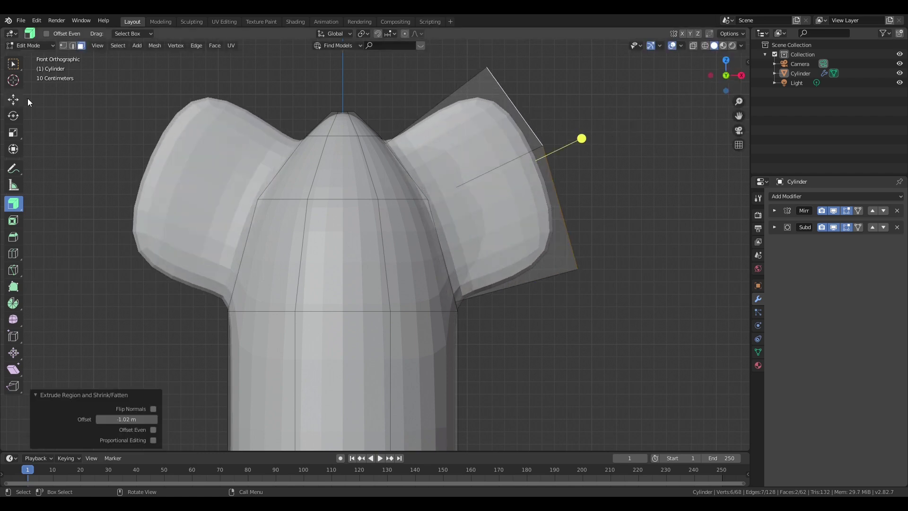
Step: Move the front fin tip's upper edge about 0.449 m along X and -0.268 m along Z
middle_click_drag(624, 126, 498, 141)
key("KP_1")
key("2")
left_click(499, 141)
scroll(499, 141, "down", 3)
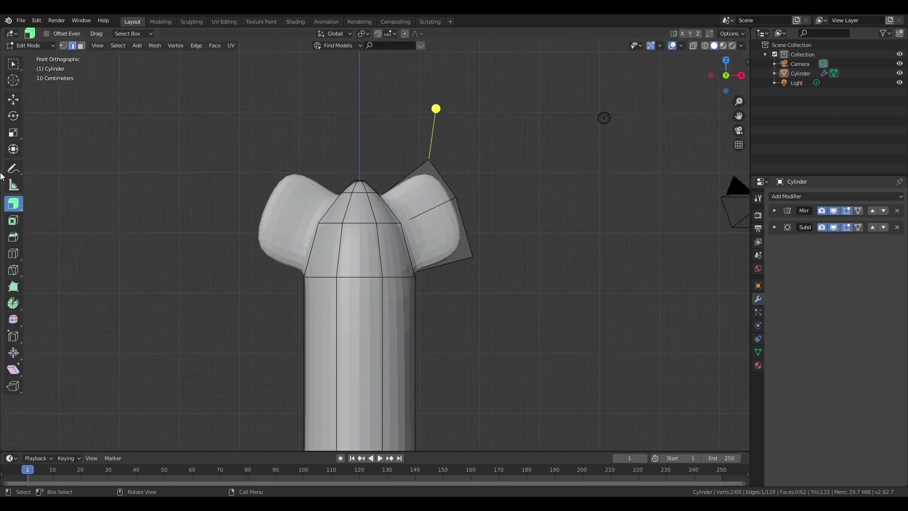
left_click(14, 99)
left_click_drag(450, 147, 480, 162)
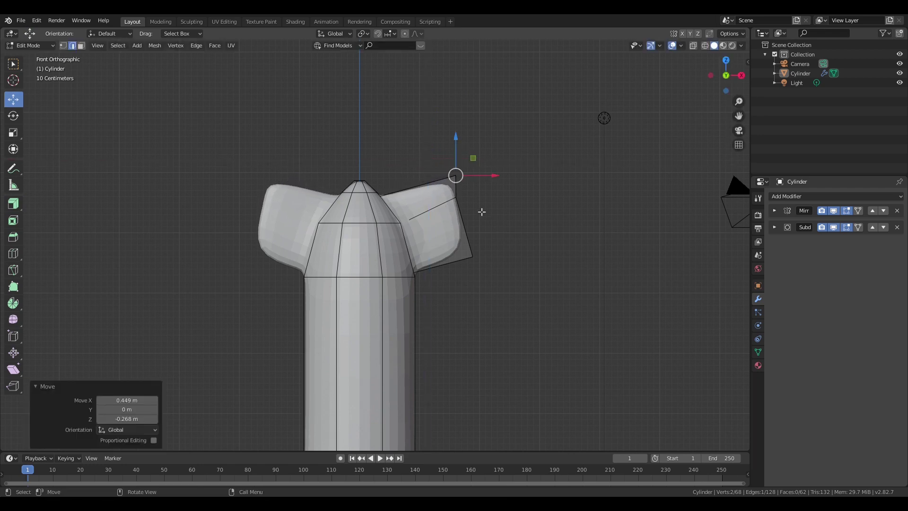
Step: Move the front fin tip's lower edge about -0.258 m along X and -0.0494 m along Z
scroll(480, 208, "up", 3)
middle_click_drag(480, 209, 487, 252)
left_click(529, 314)
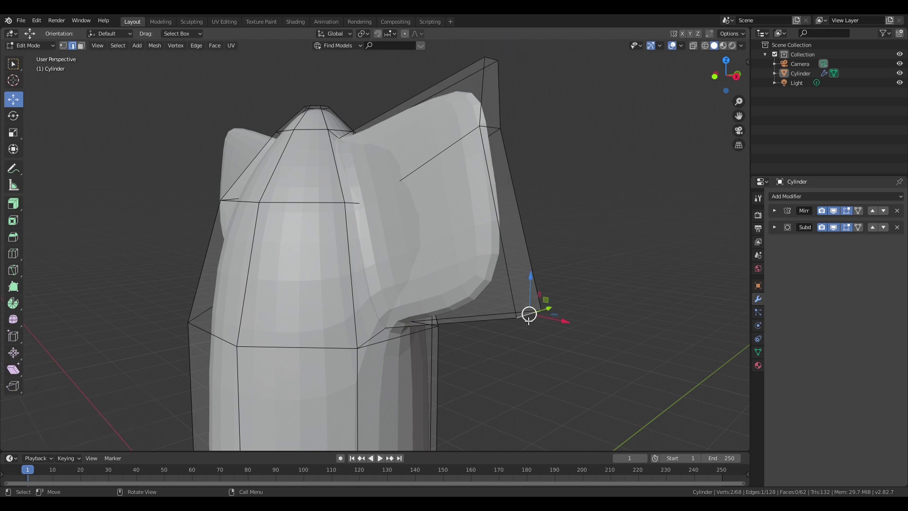
left_click(716, 77)
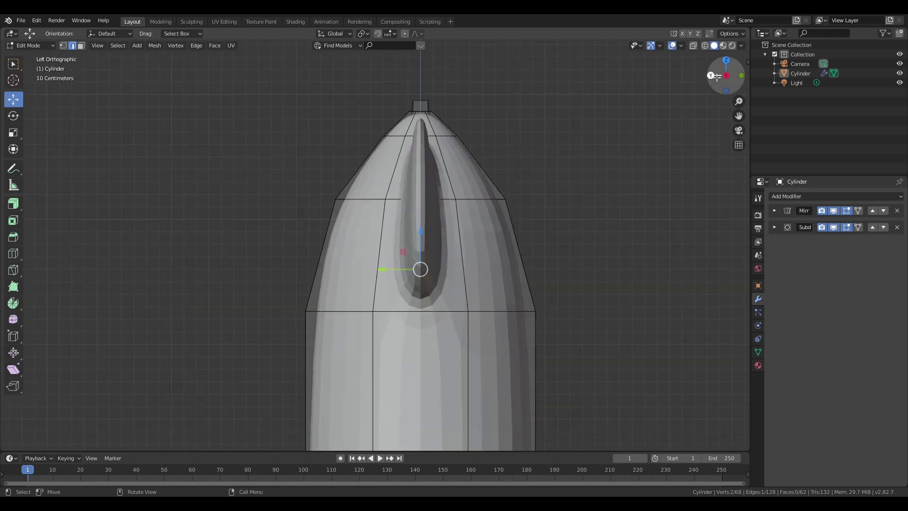
left_click(742, 76)
left_click_drag(598, 260, 567, 266)
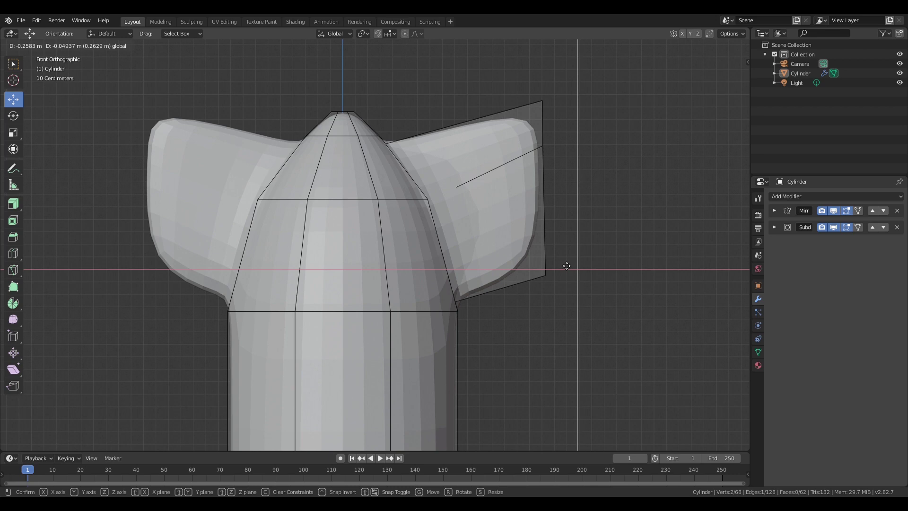
left_click_drag(567, 266, 567, 266)
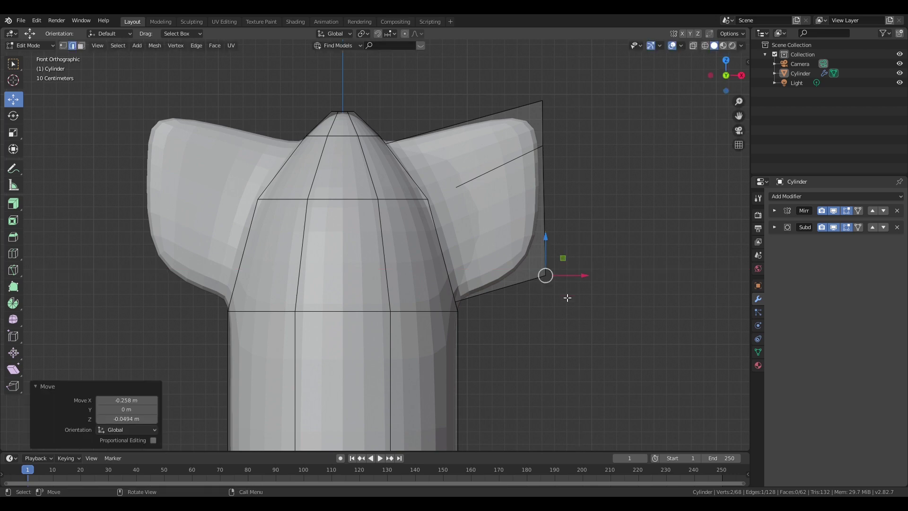
Step: Scale the front fin's two tip faces to 0.448 along Z and move them -0.691 m along Z
middle_click_drag(593, 175, 545, 170)
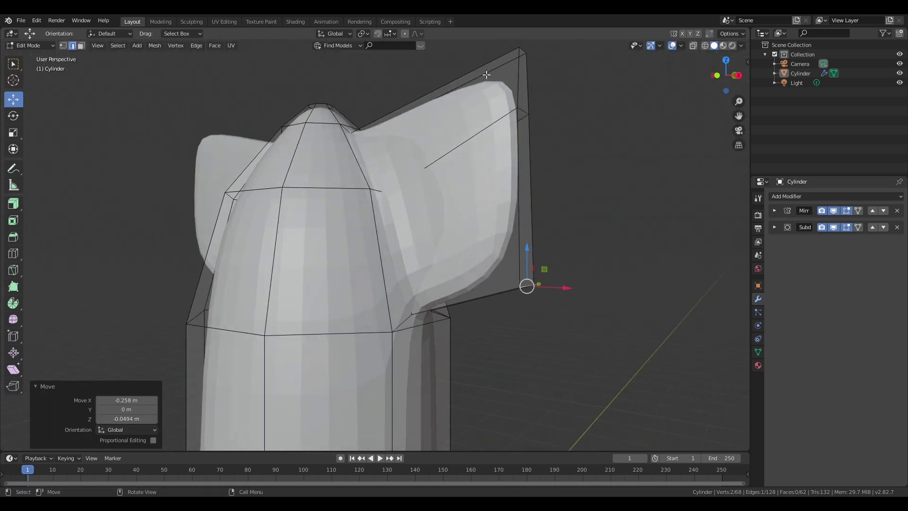
left_click(527, 55, "ctrl")
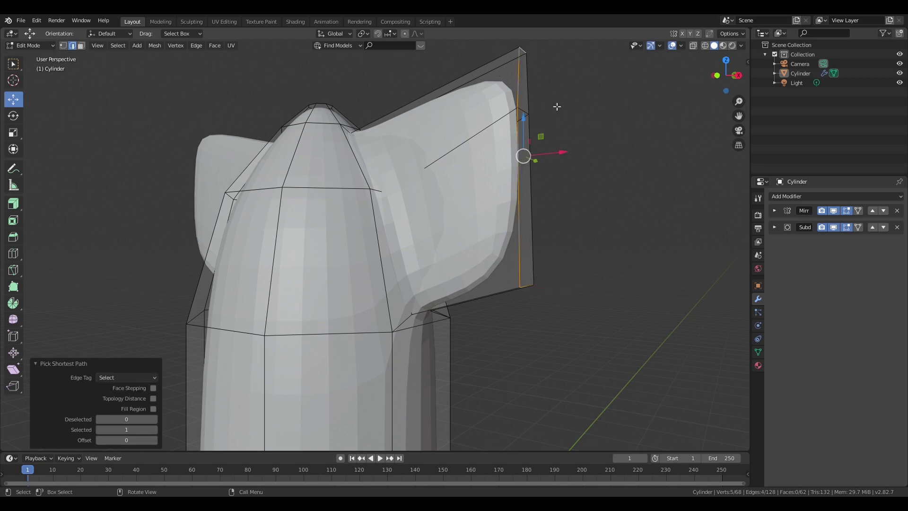
left_click(547, 189)
key("3")
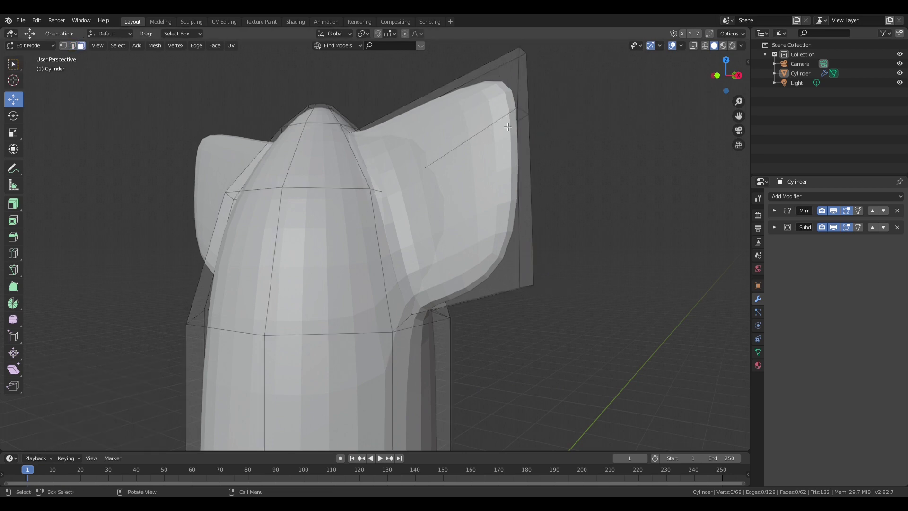
left_click(530, 182)
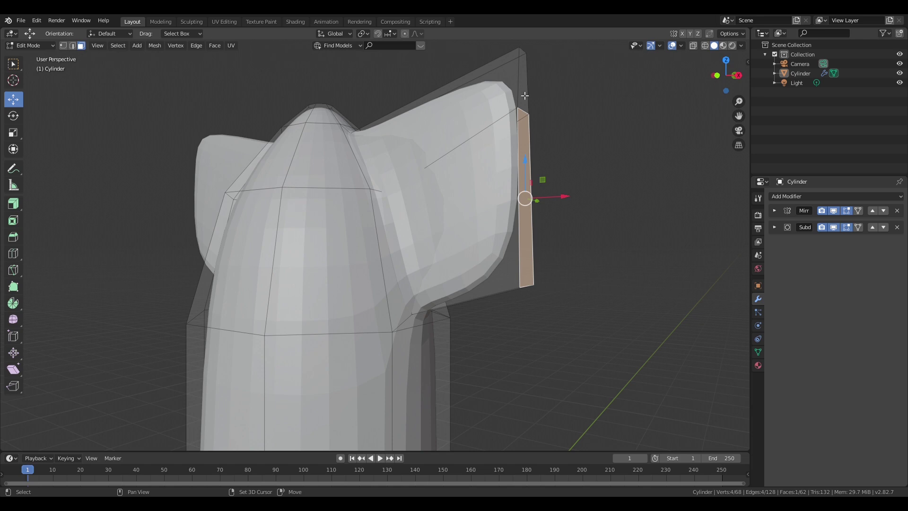
left_click(525, 96, "shift")
left_click(719, 77)
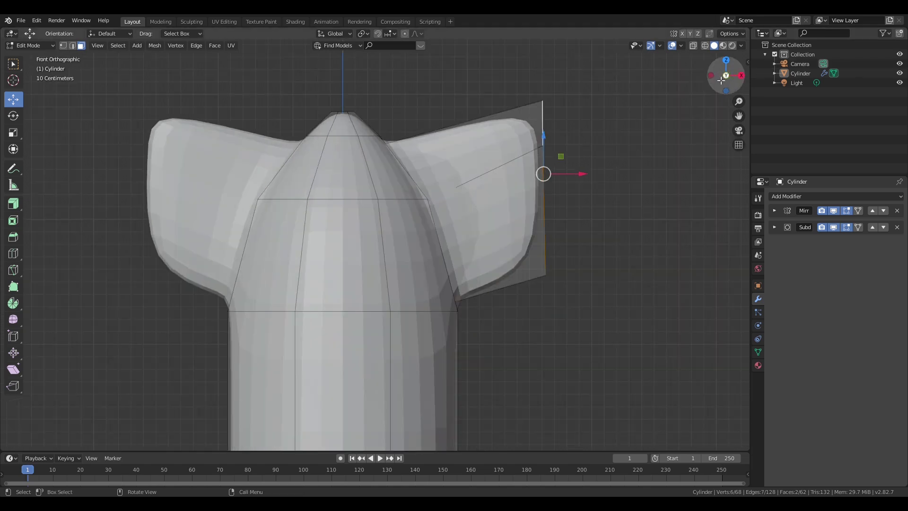
left_click(12, 133)
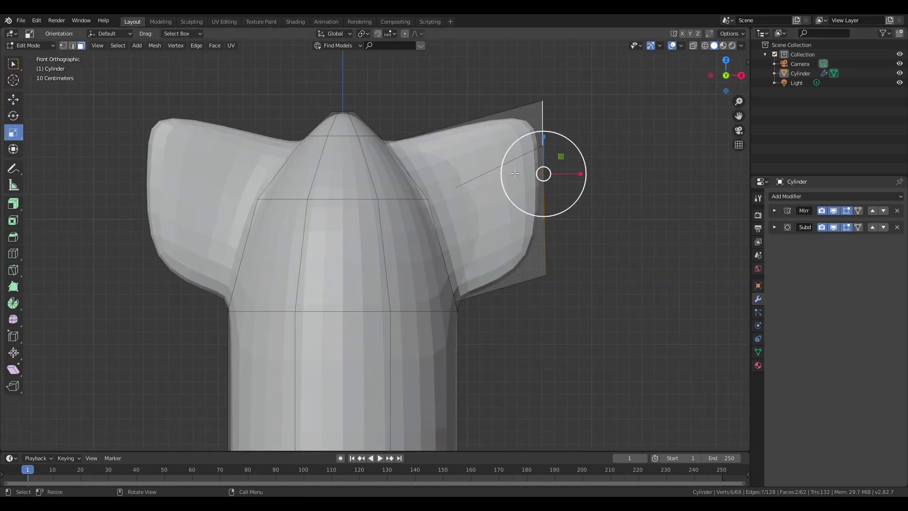
left_click_drag(544, 137, 545, 157)
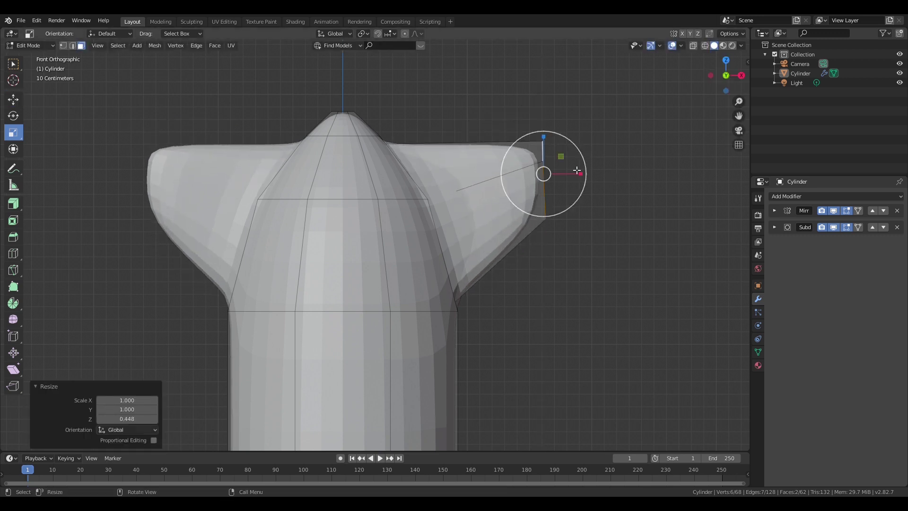
left_click(13, 100)
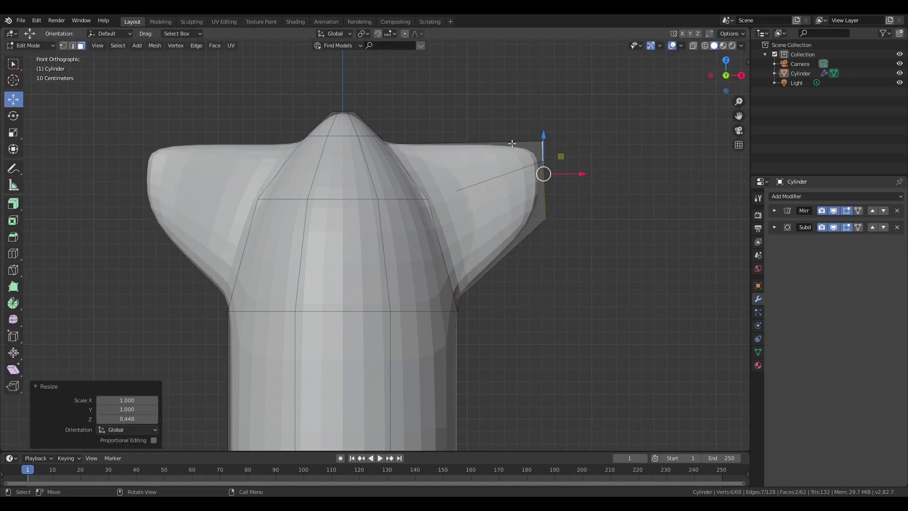
left_click_drag(546, 145, 539, 234)
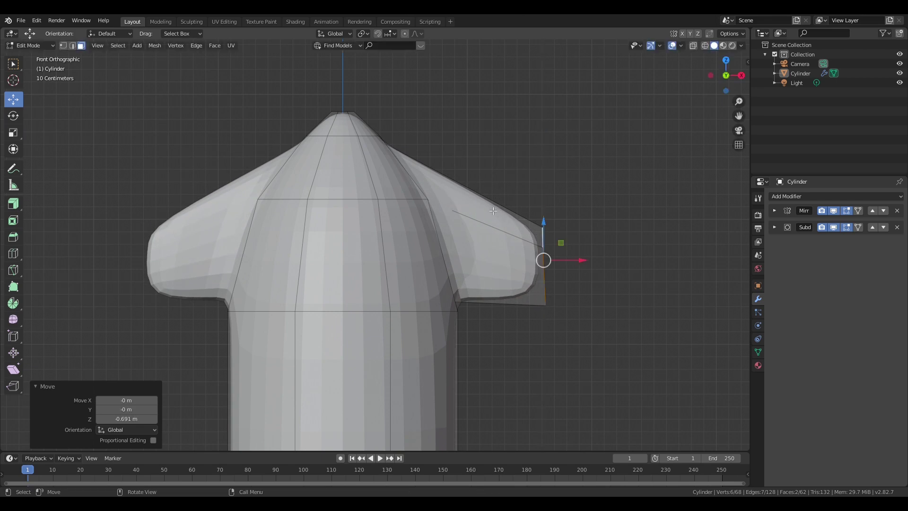
Step: Move the front fin's tip faces inward toward the body by about 0.147 m along X
scroll(487, 213, "down", 5)
scroll(363, 225, "up", 3)
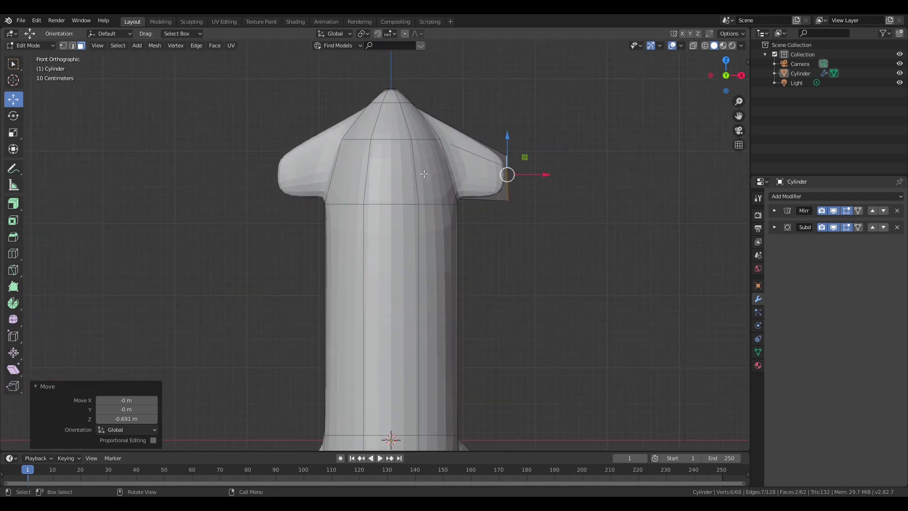
left_click_drag(537, 177, 513, 177)
scroll(513, 177, "down", 3)
left_click_drag(466, 206, 470, 206)
scroll(454, 215, "up", 4)
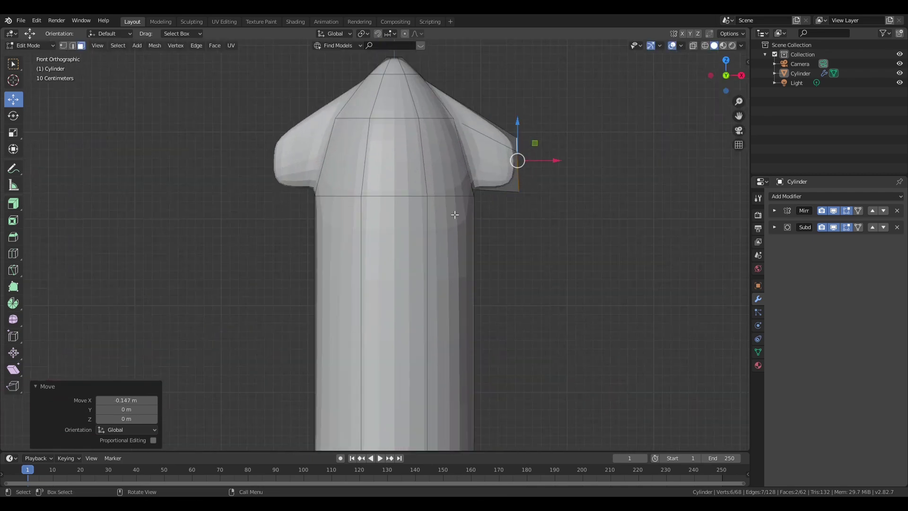
Step: Thin the front fin's tip by scaling its two faces to 0.540 along Y
middle_click_drag(501, 205, 544, 208)
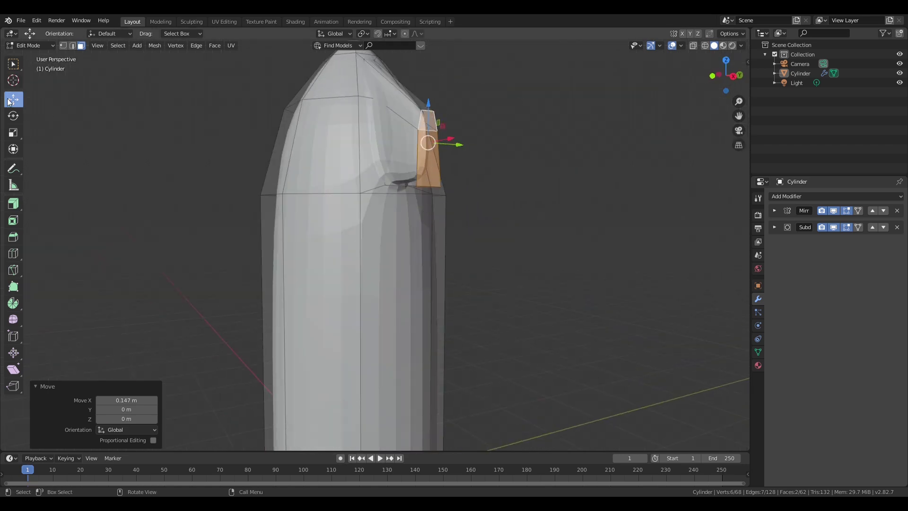
left_click(13, 132)
left_click_drag(454, 137, 443, 145)
Step: In front view, raise the front fin's tip faces 0.284 m along Z
key("KP_1")
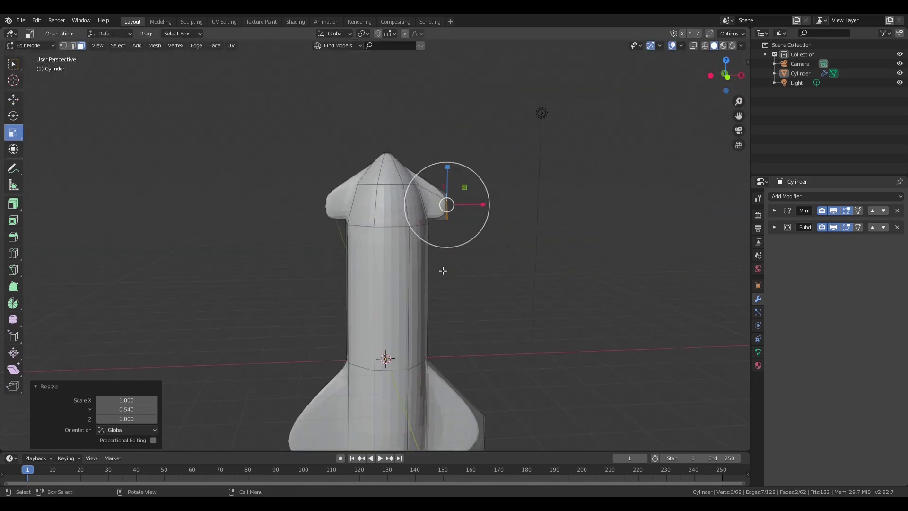
scroll(513, 211, "up", 3)
key("g")
key("z")
left_click(544, 194)
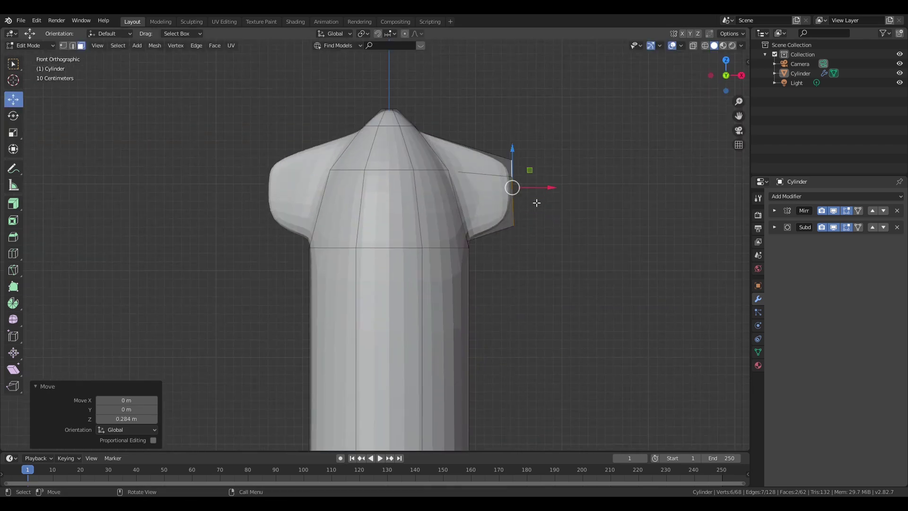
Step: Shift the front fin tip slightly inward along X and scale it to 0.617 along Z
key("g")
key("x")
left_click(456, 150)
left_click(13, 99)
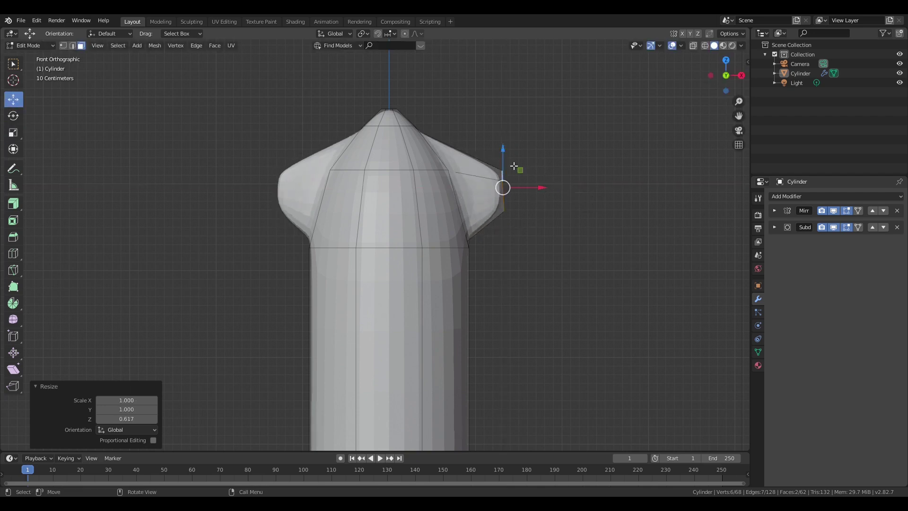
Step: Lower the front fin tip slightly and move it 0.0492 m outward along X
key("g")
key("x")
left_click(536, 265)
scroll(536, 264, "down", 4)
middle_click_drag(535, 265, 546, 161, "shift")
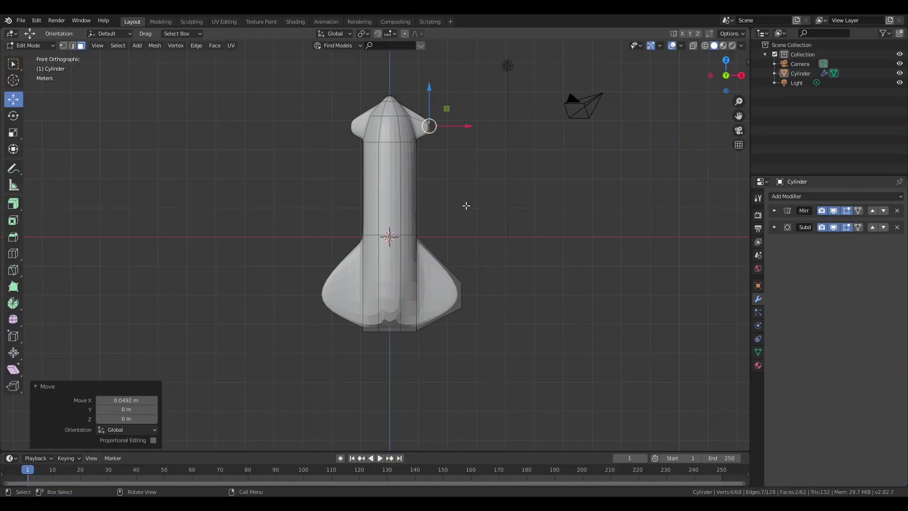
Step: Add one loop cut across the front fin and slide it close to the tip with a factor of -0.856
scroll(424, 146, "up", 7)
middle_click_drag(423, 224, 473, 252, "shift")
key("ctrl+r")
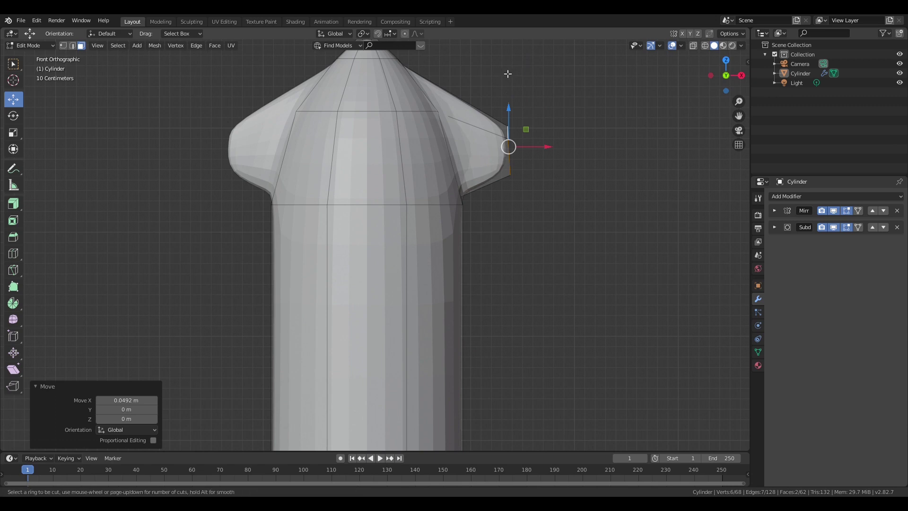
left_click(475, 142)
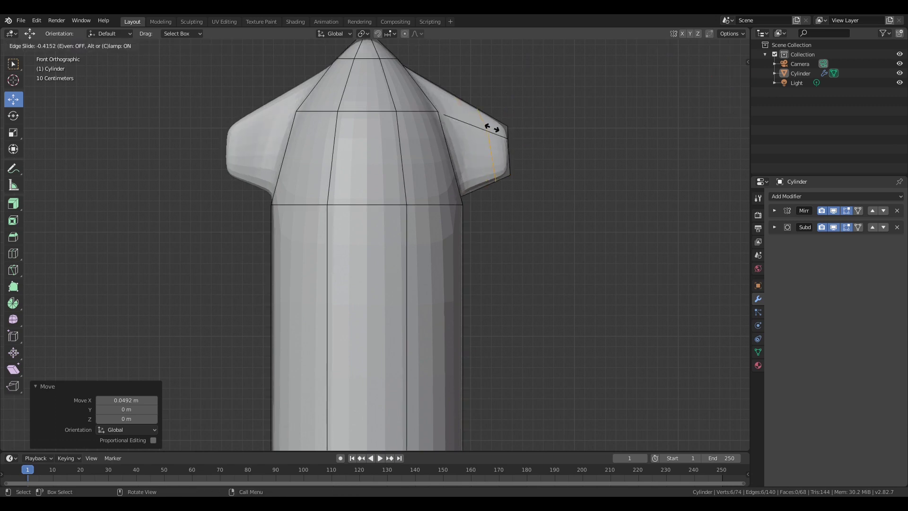
left_click(499, 151)
Step: Add one loop cut around the lower nose and front fin, slid toward the nose base with a factor of 0.696
middle_click_drag(482, 164, 509, 175)
key("ctrl+r")
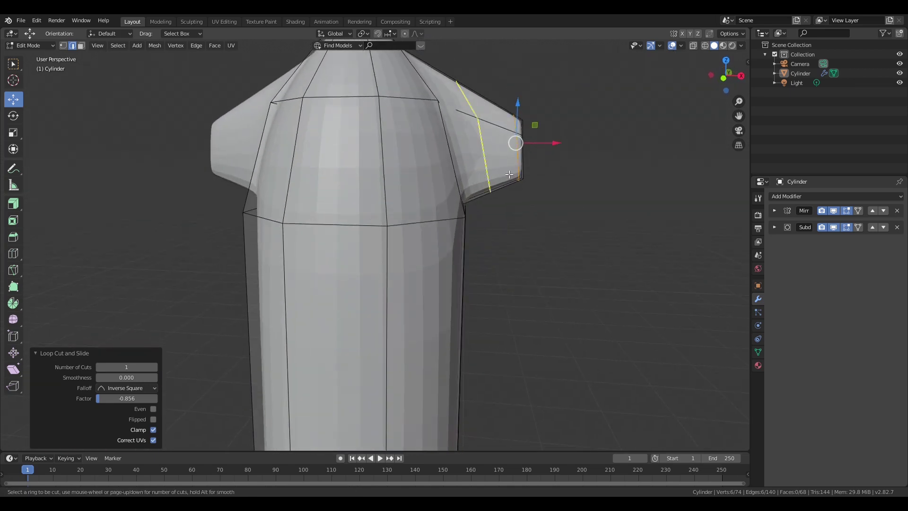
left_click(449, 174)
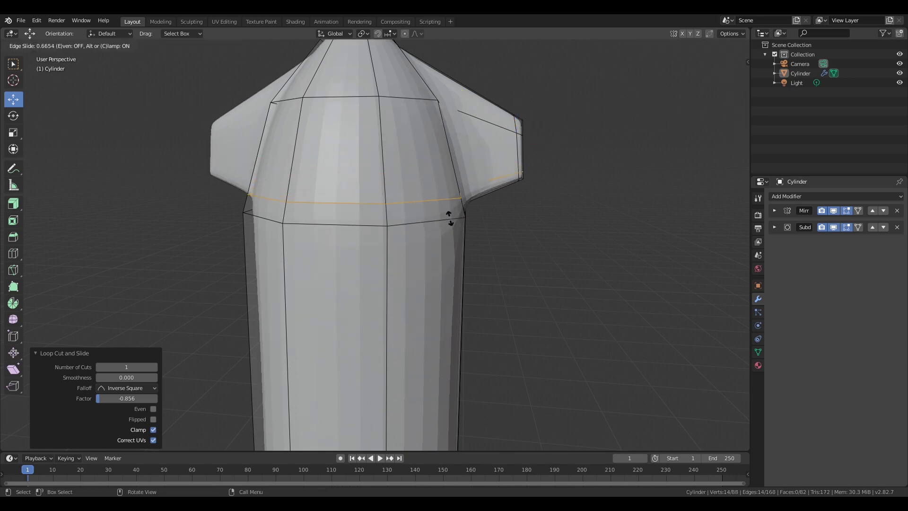
left_click(450, 218)
Step: In front view with X-ray on, select all nose and front fin vertices and stretch them slightly along Z
scroll(506, 236, "down", 4)
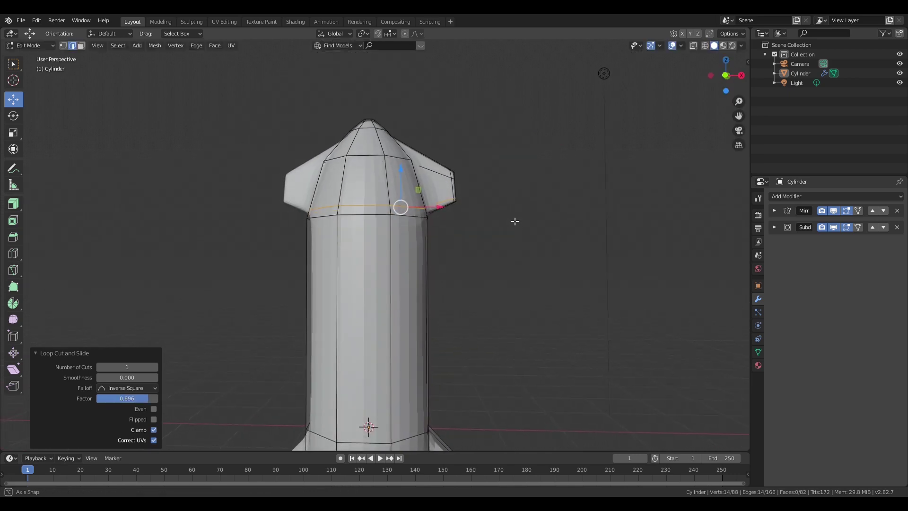
middle_click_drag(511, 231, 527, 231)
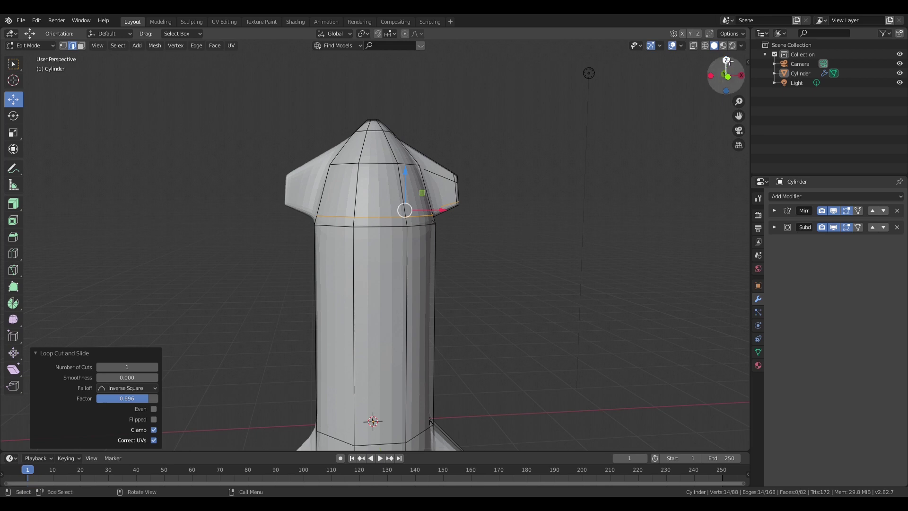
left_click(729, 76)
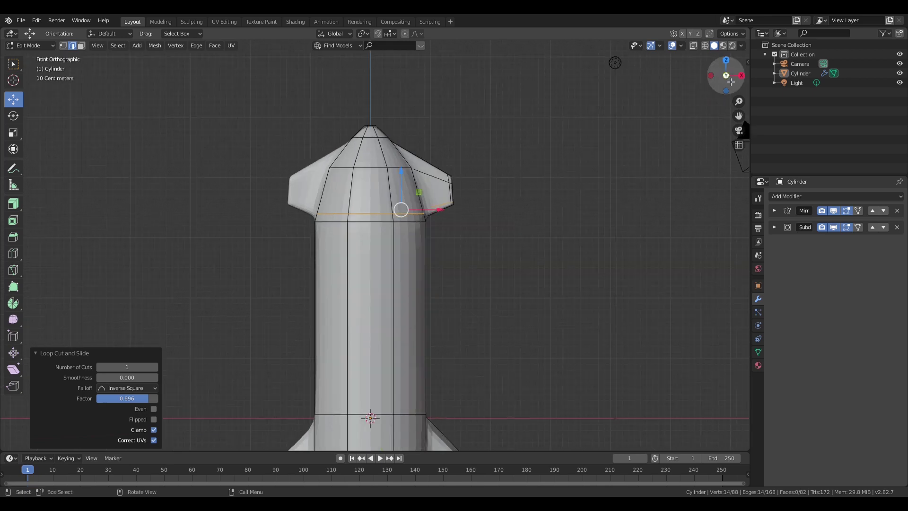
left_click(63, 45)
left_click(692, 46)
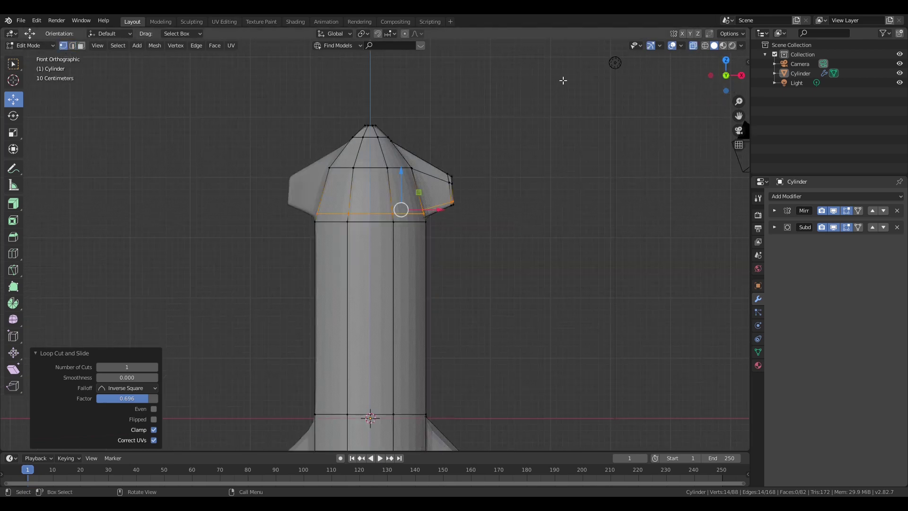
left_click_drag(491, 105, 197, 230)
left_click(13, 132)
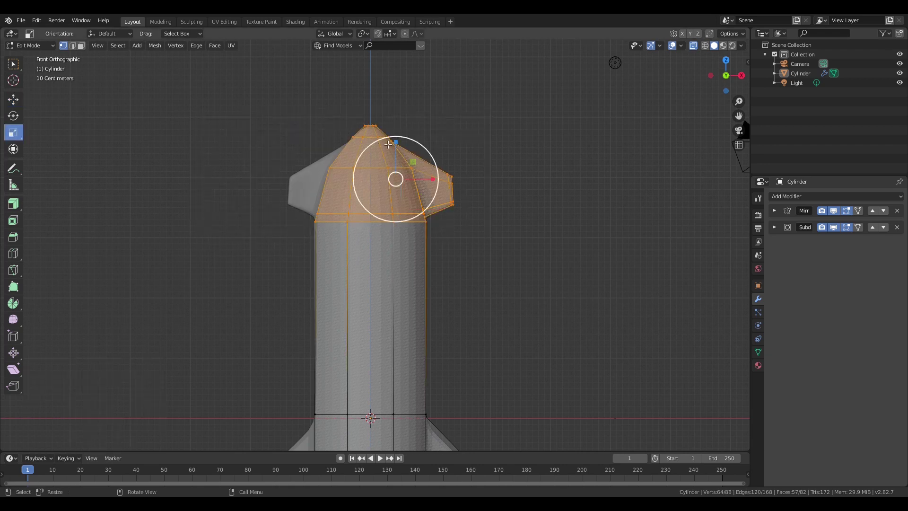
left_click_drag(396, 138, 396, 122)
left_click(512, 167)
Step: Add one centred loop cut around the lower body and rear fin with a factor of 0
scroll(512, 167, "down", 3)
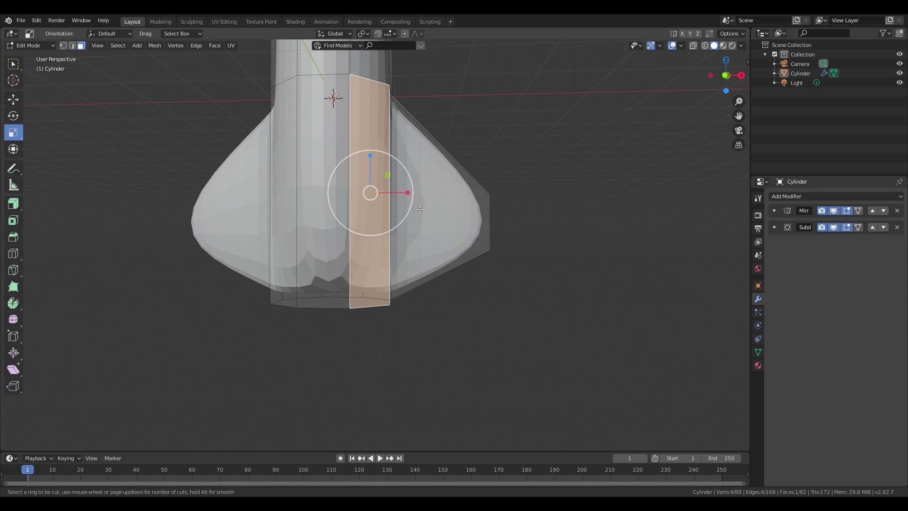
left_click(361, 199)
left_click(357, 196)
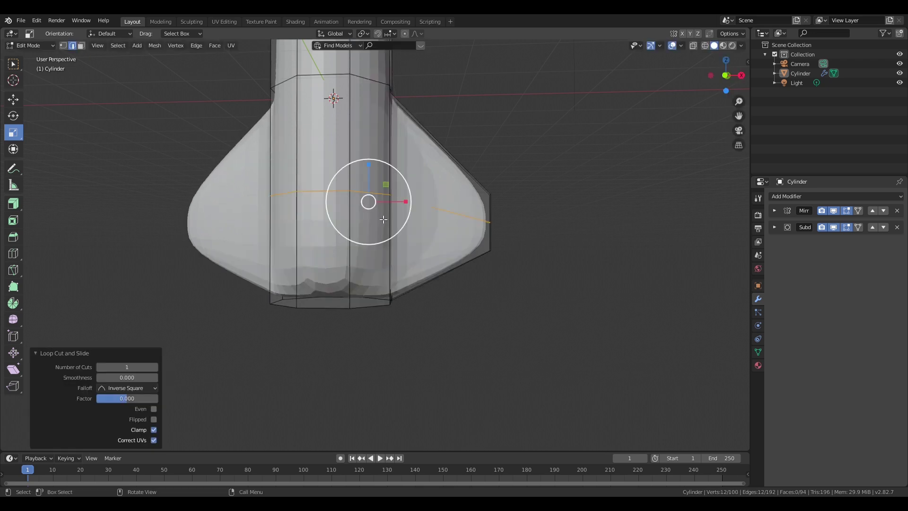
Step: Select the lower body face beside the rear fin and inset it by 0.1328 m
middle_click_drag(420, 256, 328, 251)
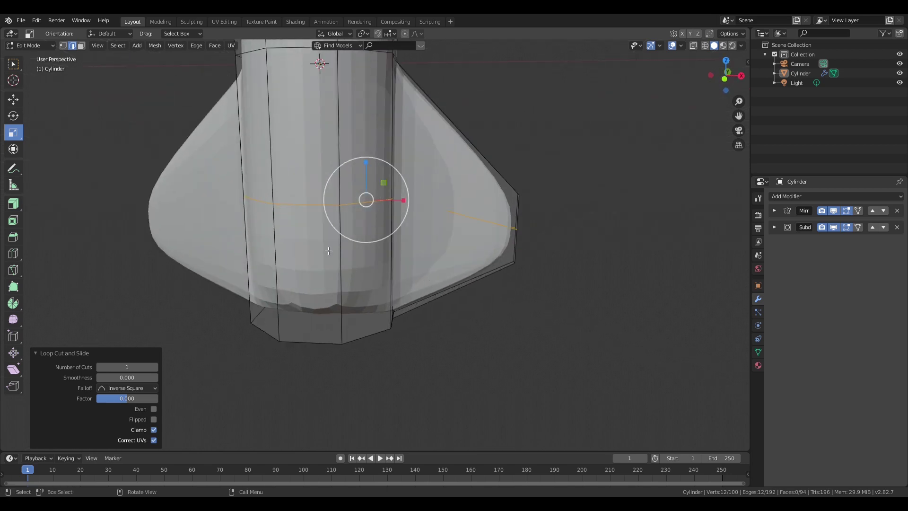
left_click(80, 46)
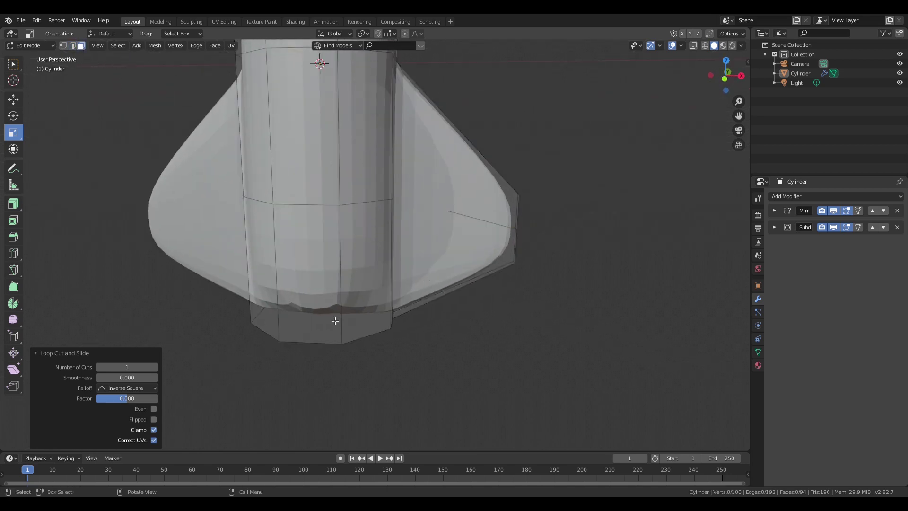
left_click(370, 281)
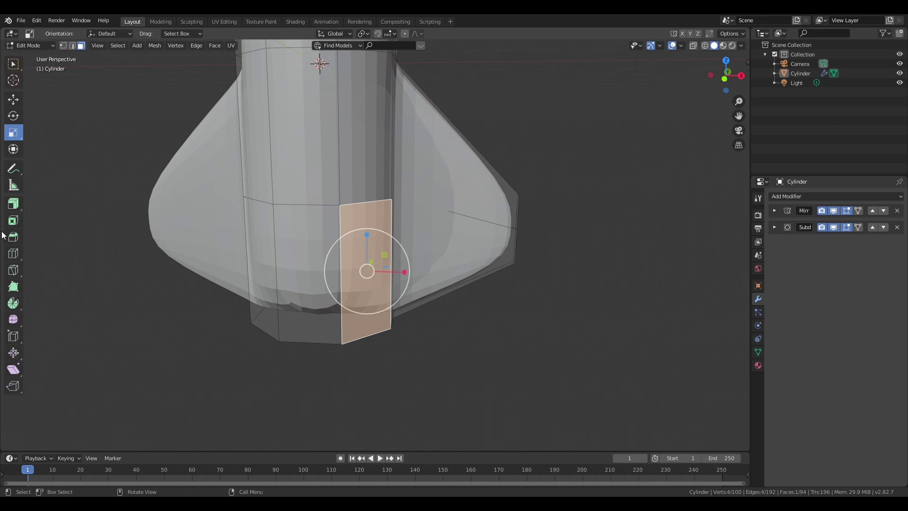
left_click(13, 220)
left_click_drag(397, 280, 401, 282)
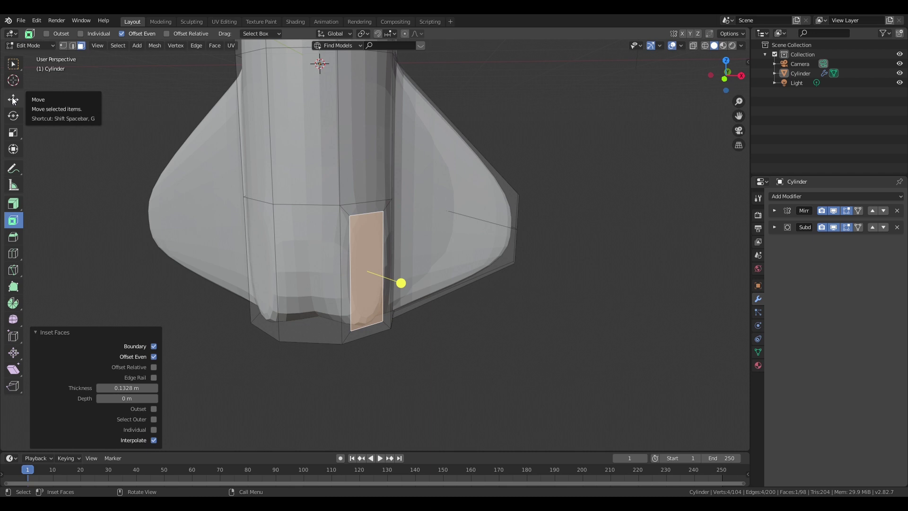
Step: Move the inset face on the lower body -0.116 m along Z
left_click(13, 100)
middle_click_drag(360, 246, 335, 222)
left_click_drag(334, 219, 342, 234)
scroll(342, 234, "up", 3)
middle_click_drag(341, 234, 374, 271)
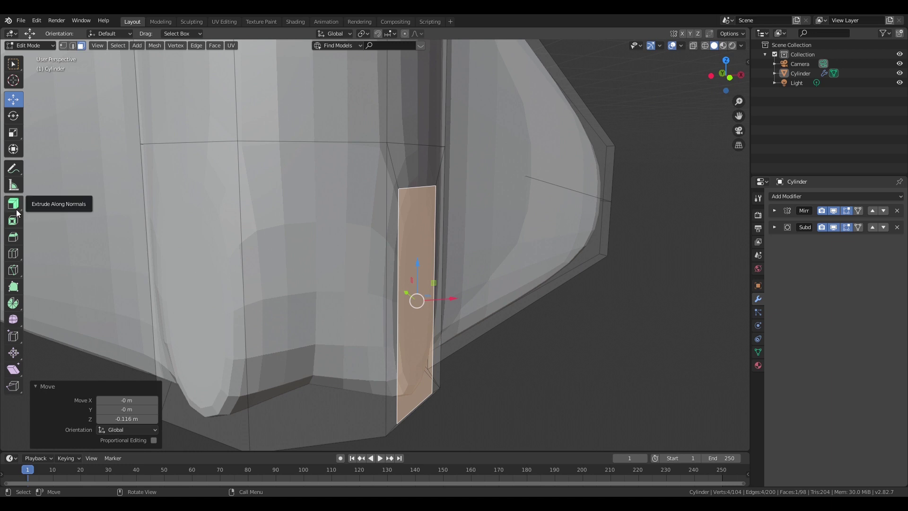
Step: Extrude the lower body's inset face 0.389 m outward along its normal to form a landing leg
left_click_drag(19, 212, 42, 205)
left_click_drag(452, 316, 511, 319)
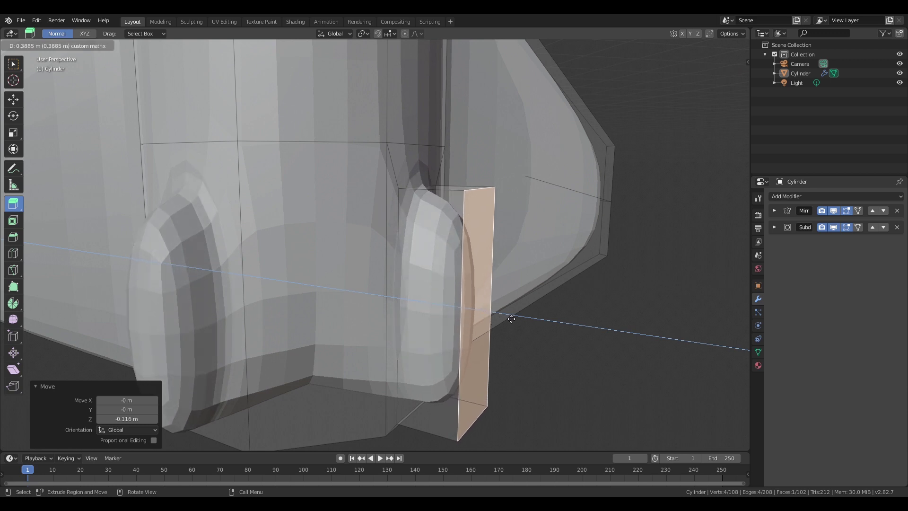
left_click_drag(511, 319, 511, 319)
Step: Add one loop cut around the base, leg and rear fin, slid toward the bottom with a factor of 0.903
scroll(511, 319, "down", 4)
middle_click_drag(511, 319, 374, 289)
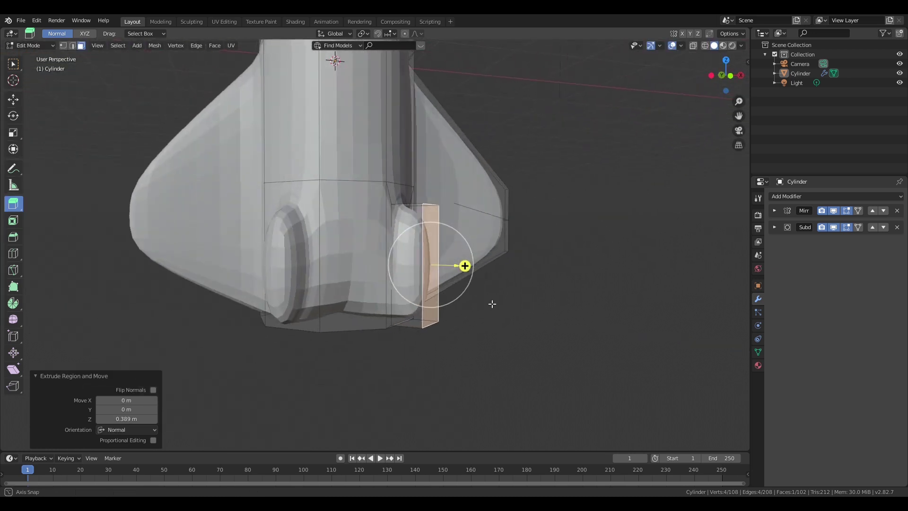
key("ctrl+r")
left_click(372, 290)
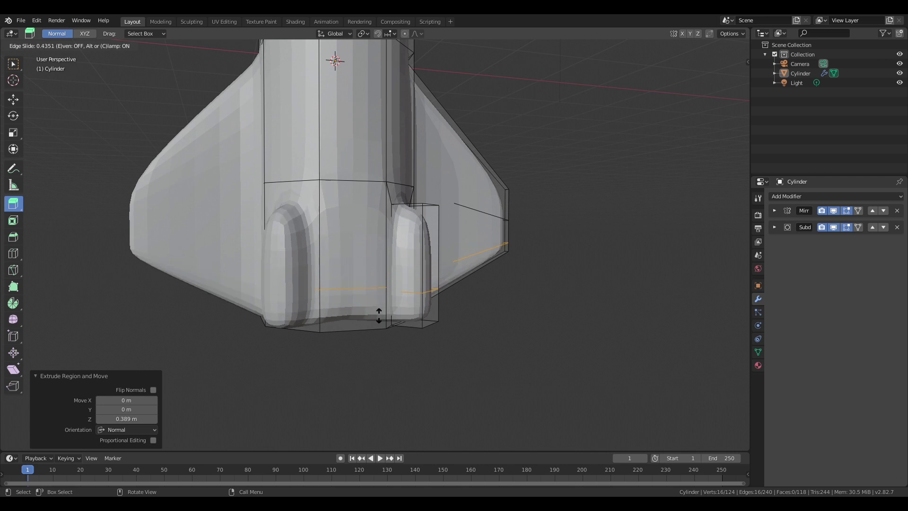
left_click(379, 349)
Step: Add one loop cut around the body and rear fin, slid toward the fin's upper edge with a factor of -0.493
middle_click_drag(426, 348, 412, 249)
scroll(414, 245, "up", 5)
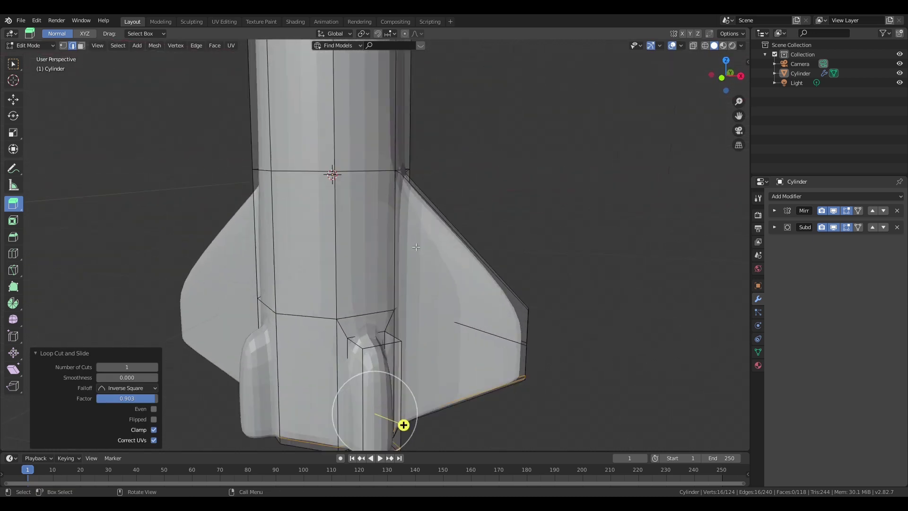
key("ctrl+r")
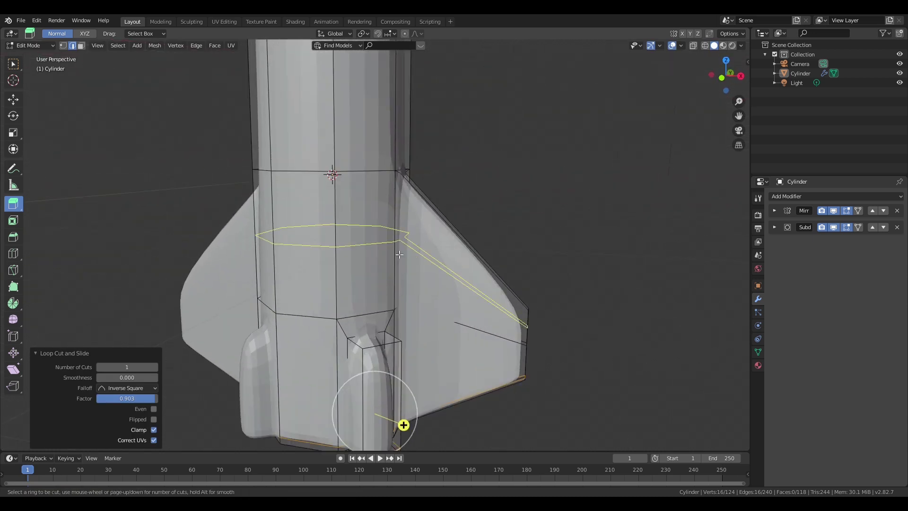
left_click(400, 254)
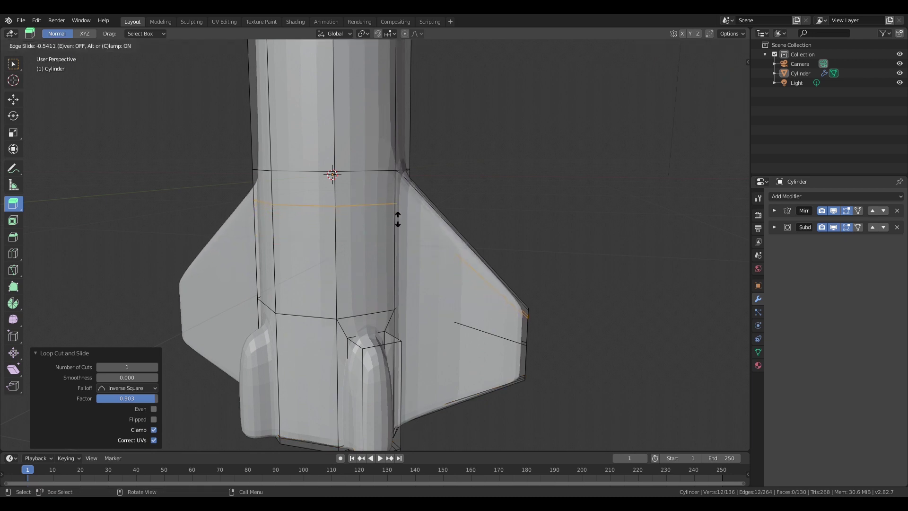
left_click(399, 215)
Step: Switch to Object Mode, examine the rocket's legs, fins and underside from several angles, and return to Edit Mode
scroll(462, 249, "down", 4)
middle_click_drag(462, 249, 421, 236)
left_click(29, 45)
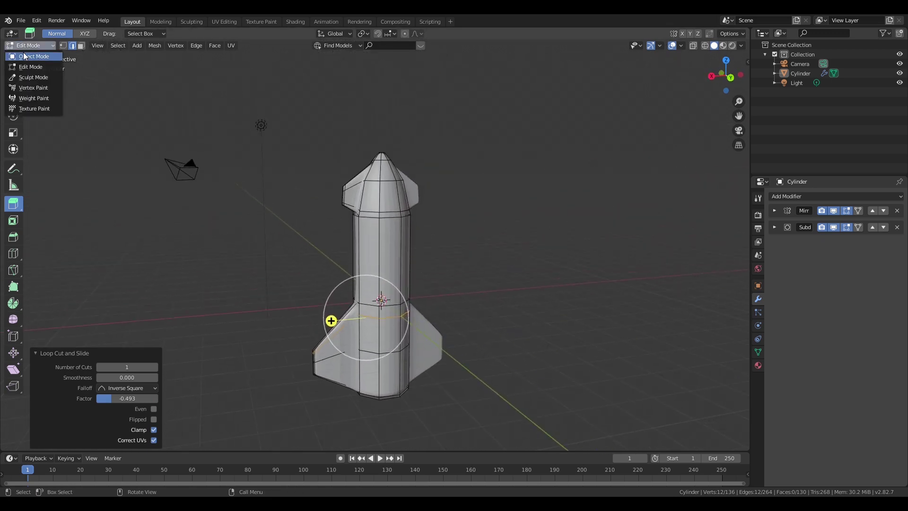
left_click(23, 54)
middle_click_drag(181, 213, 350, 233)
scroll(367, 324, "up", 3)
middle_click_drag(368, 326, 399, 195)
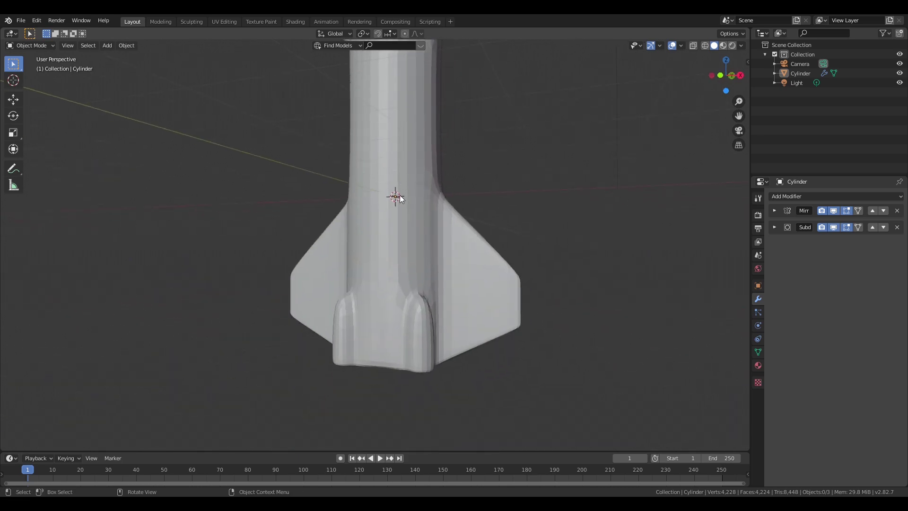
left_click(378, 146)
middle_click_drag(379, 146, 243, 189)
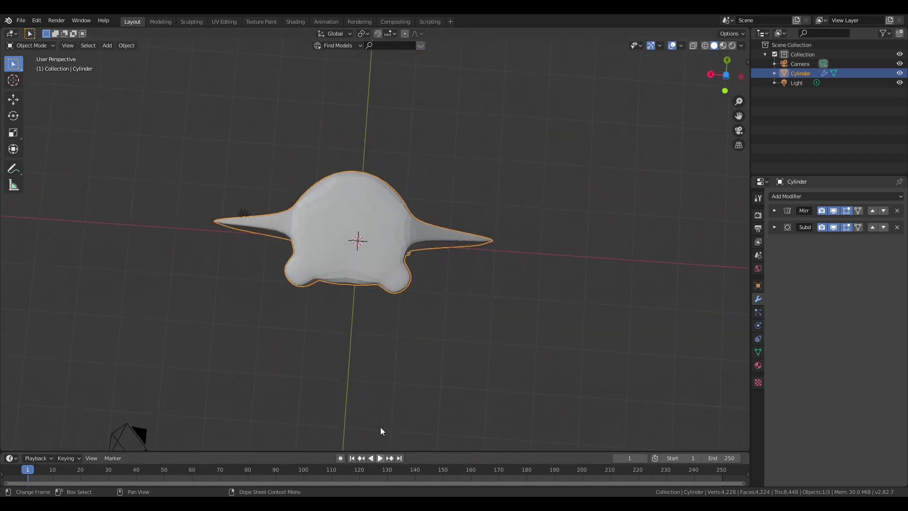
middle_click_drag(337, 185, 359, 234)
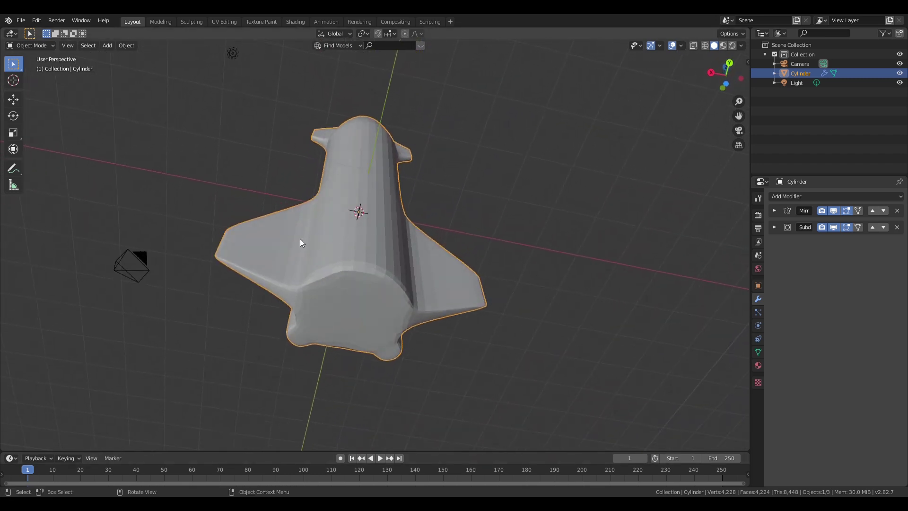
left_click(40, 45)
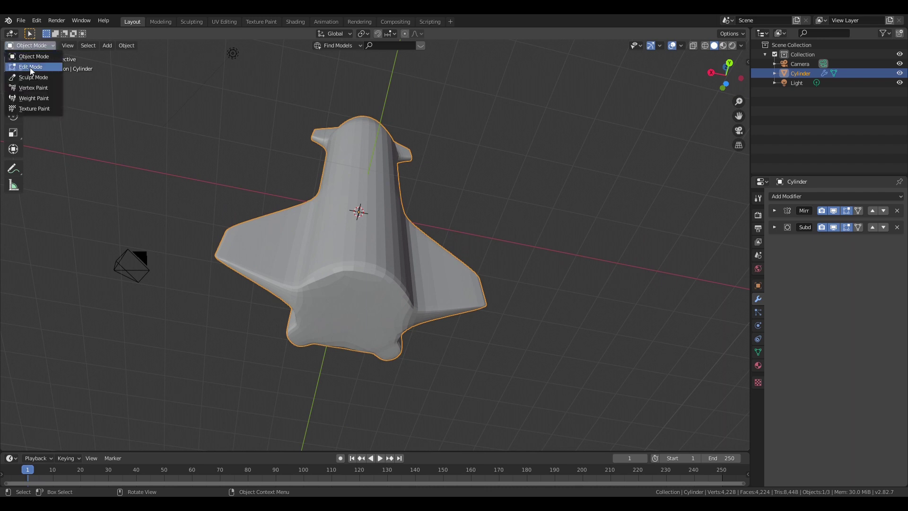
left_click(27, 69)
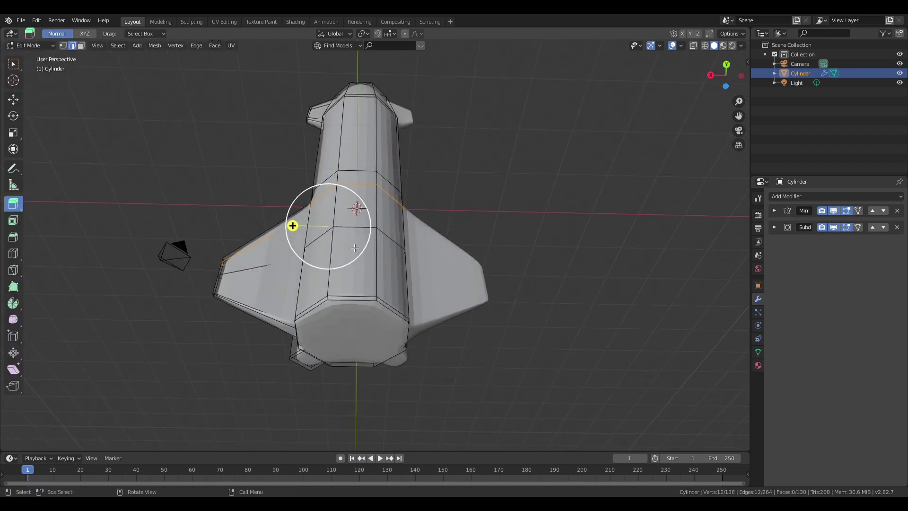
Step: Switch to face selection, select the narrow face at the lower edge of the body, and scale it wider along the X axis
left_click(368, 289, "shift")
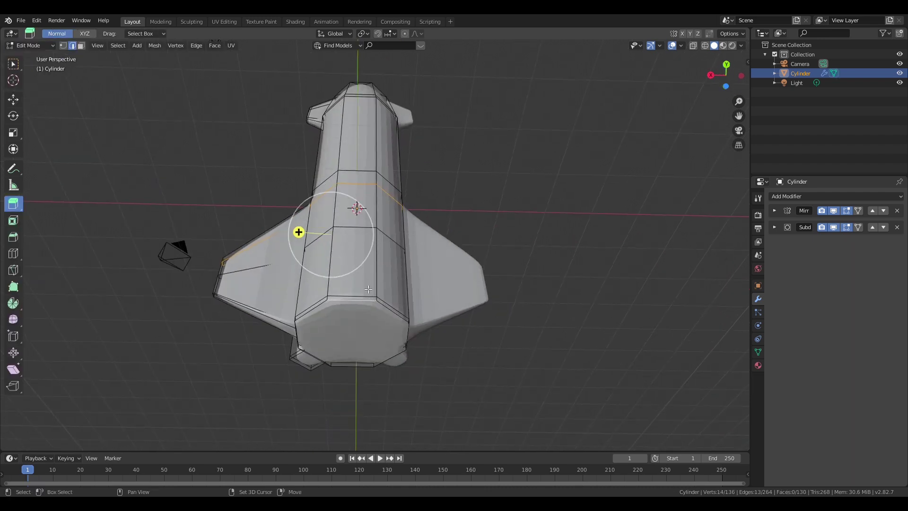
left_click(82, 46)
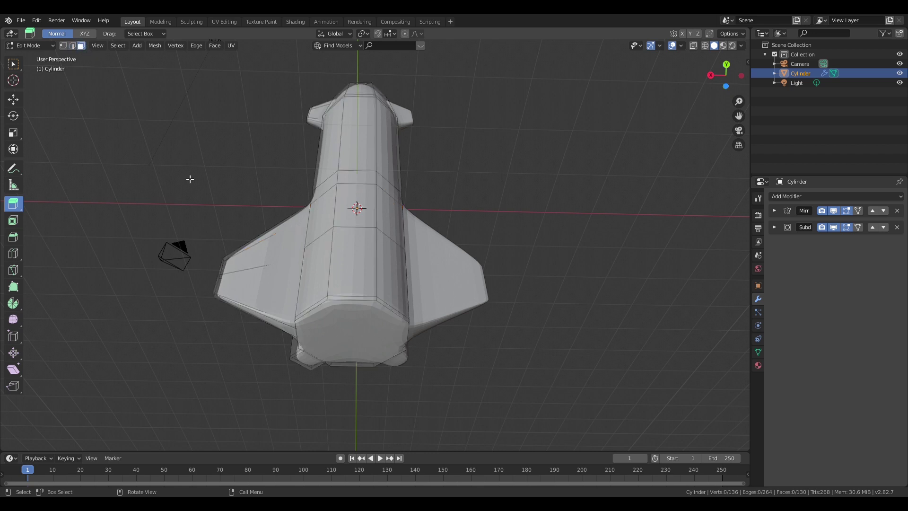
left_click(363, 294)
left_click(367, 259, "ctrl")
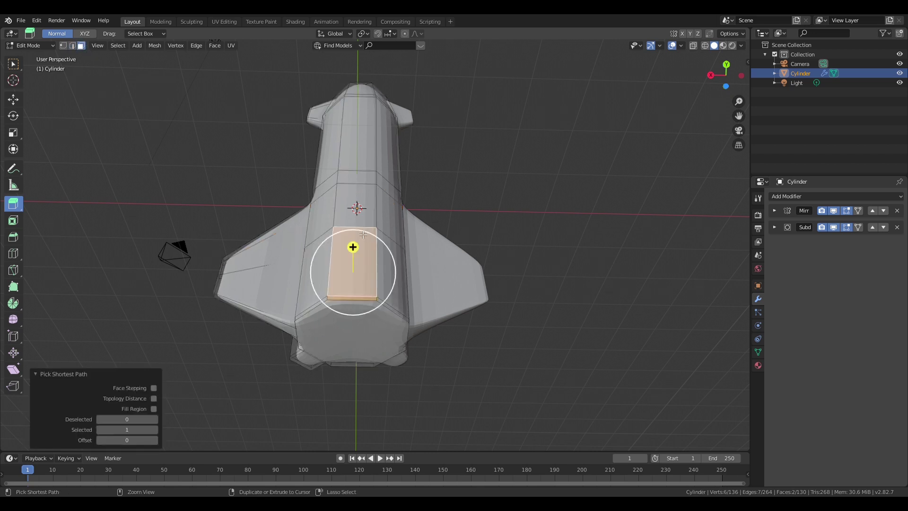
scroll(367, 276, "up", 2)
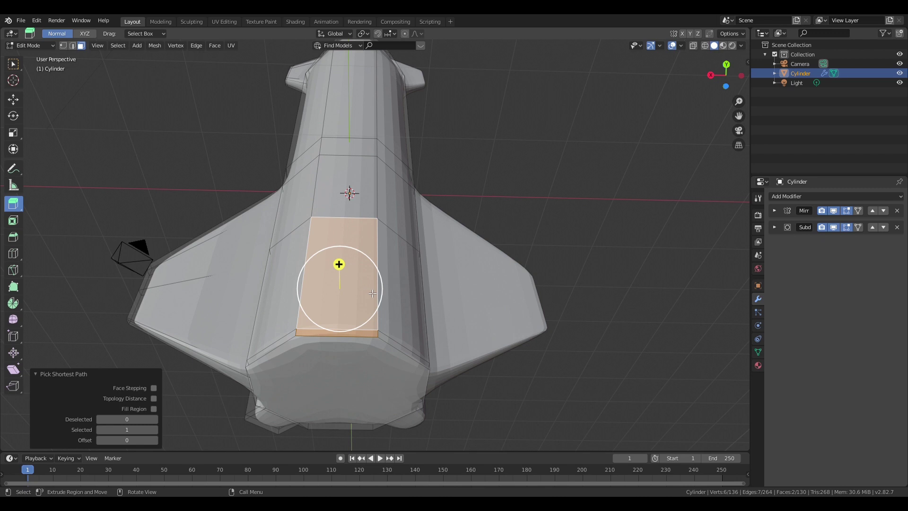
left_click(367, 335)
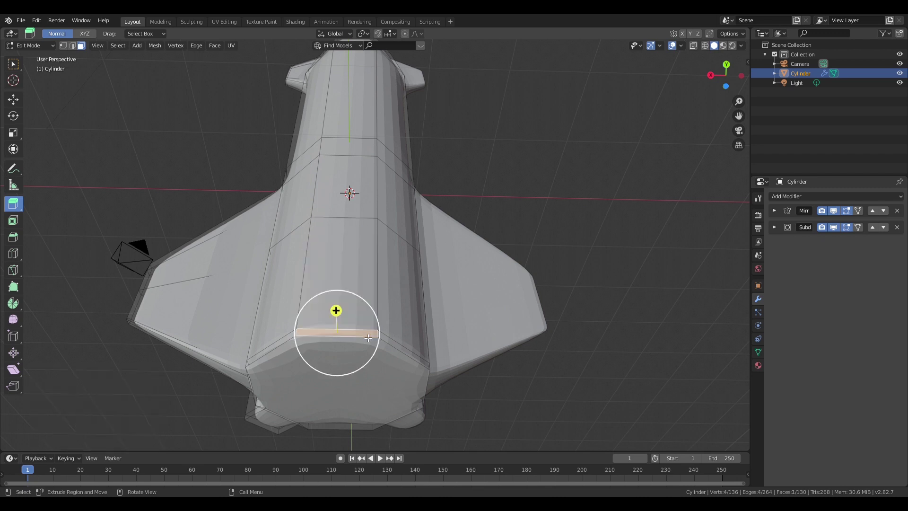
left_click(12, 134)
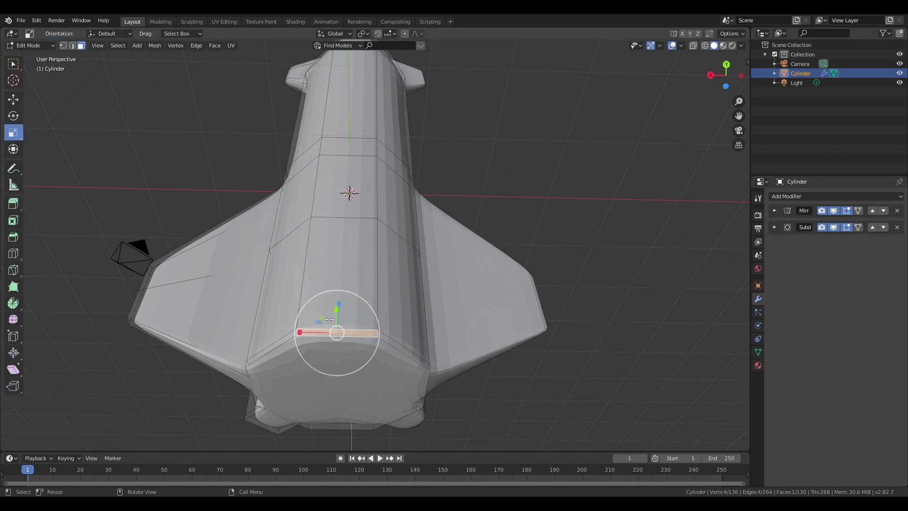
left_click_drag(299, 331, 274, 331)
Step: Subdivide the selected lower body panels and their narrow base strips with one cut, and clear the selection
middle_click_drag(274, 331, 362, 334)
left_click(407, 263, "shift")
left_click(386, 389, "shift")
left_click(383, 317, "shift")
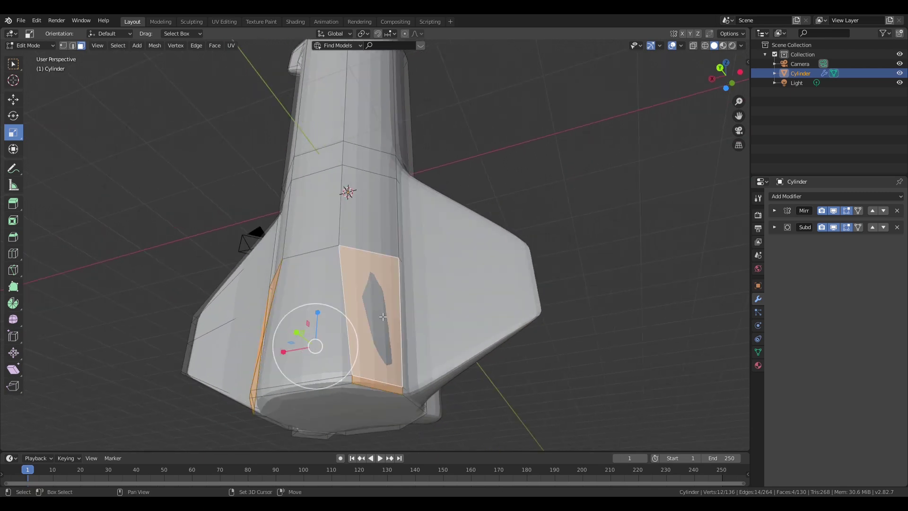
right_click(380, 306)
left_click(373, 294)
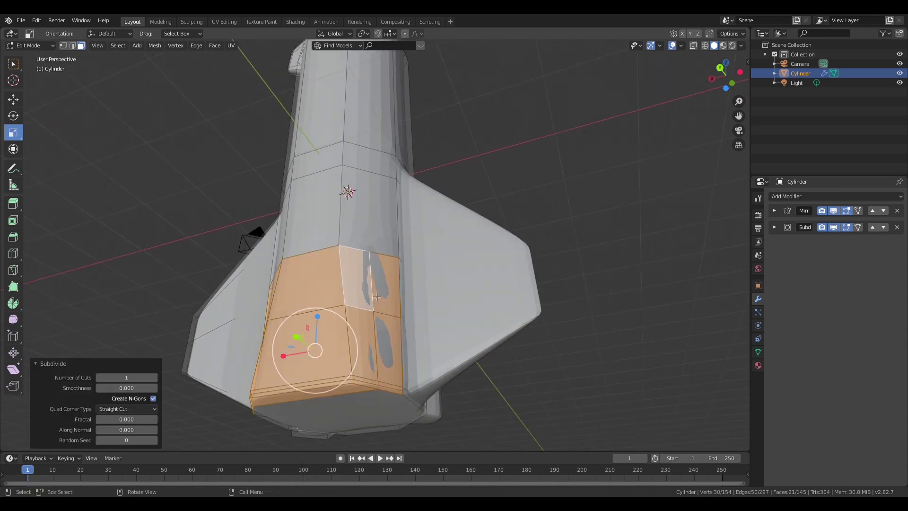
key("alt+a")
Step: Switch to Object Mode and inspect the smoothed rocket's fins, legs and underside
middle_click_drag(504, 288, 94, 94)
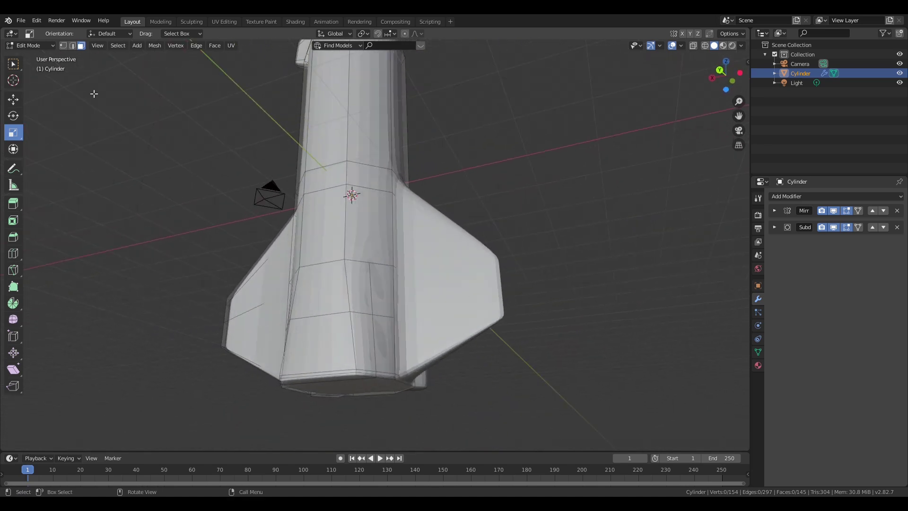
left_click(49, 46)
left_click(45, 55)
middle_click_drag(48, 70, 148, 299)
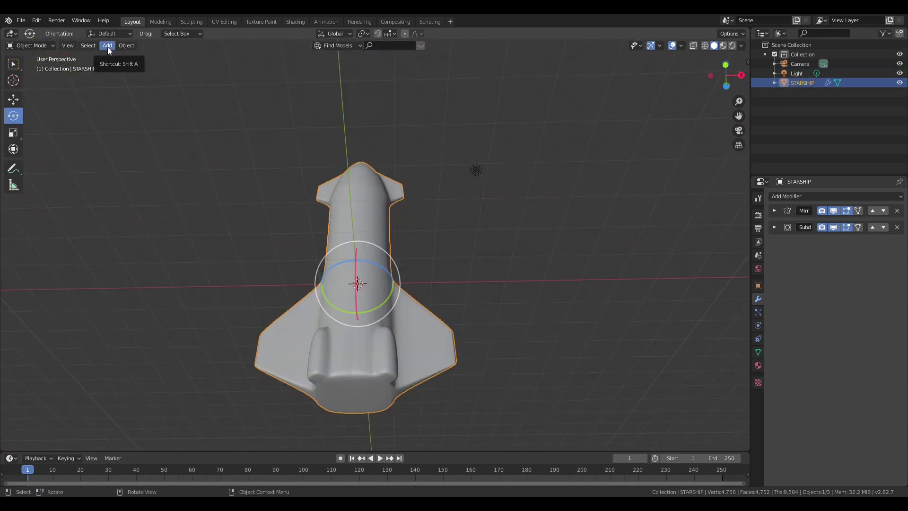
Step: Add a cylinder mesh with 32 vertices, a 1 m radius and a 2 m depth
left_click(107, 47)
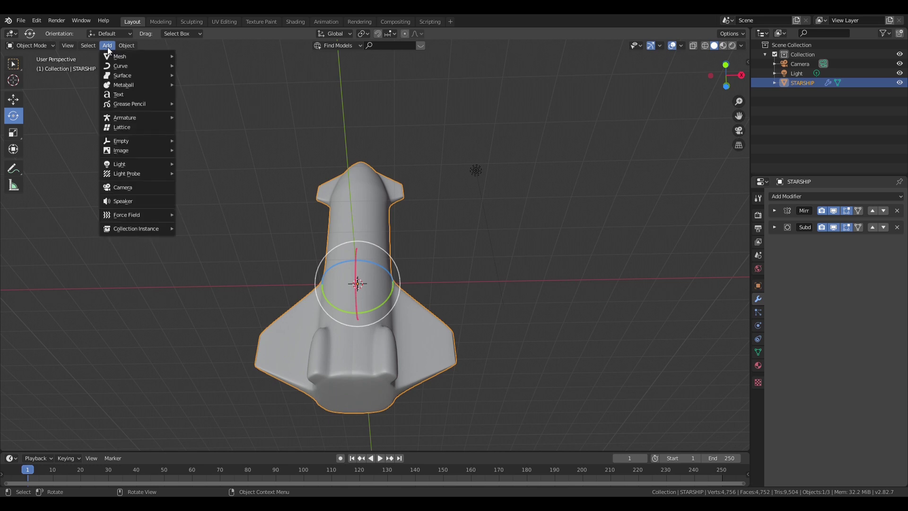
mouse_move(109, 54)
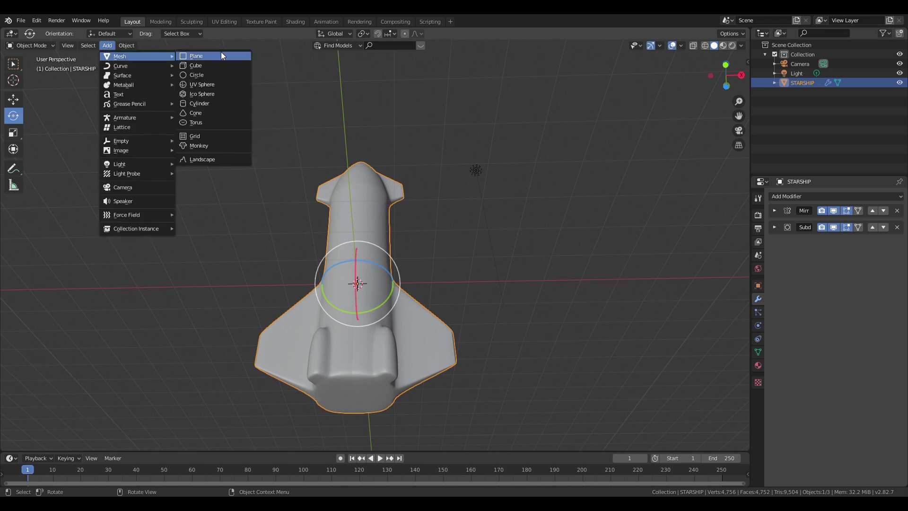
left_click(215, 103)
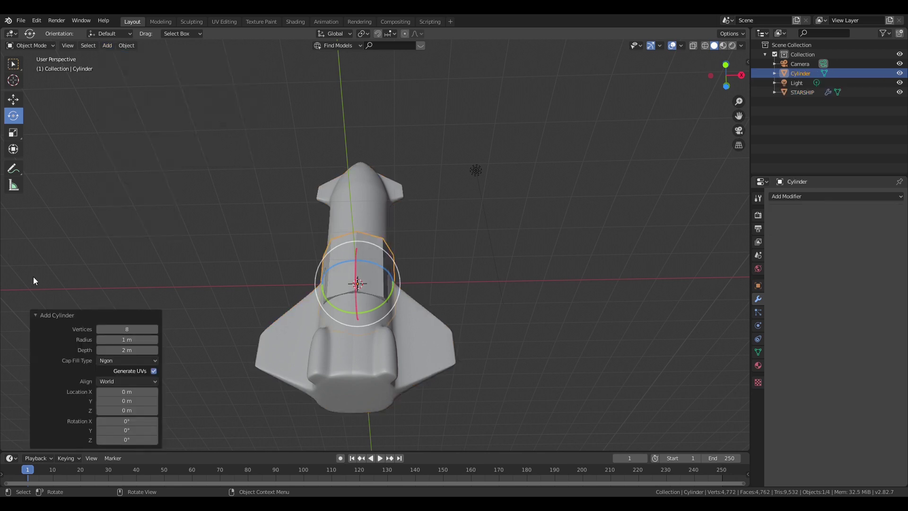
left_click(131, 330)
key("Return")
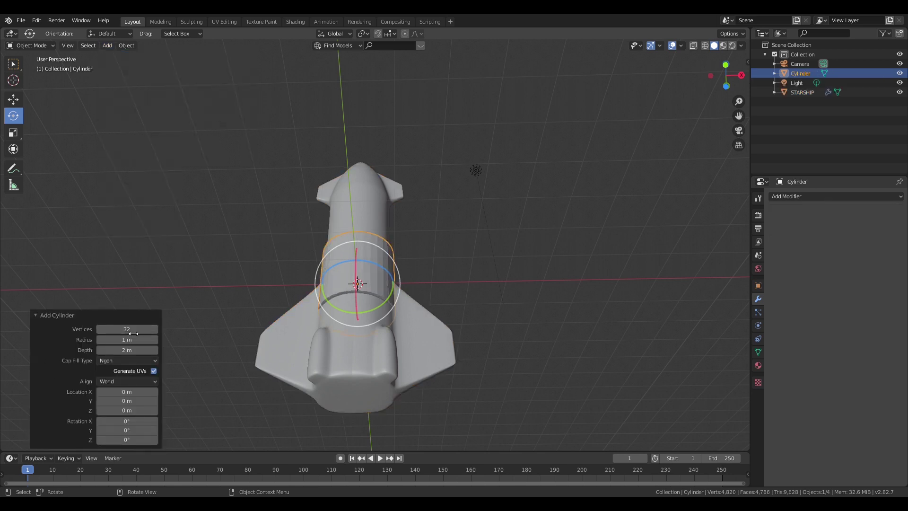
Step: Move the new cylinder -2.52 m along Z to the rocket's base and scale it down slightly
left_click(14, 98)
left_click_drag(358, 263, 355, 356)
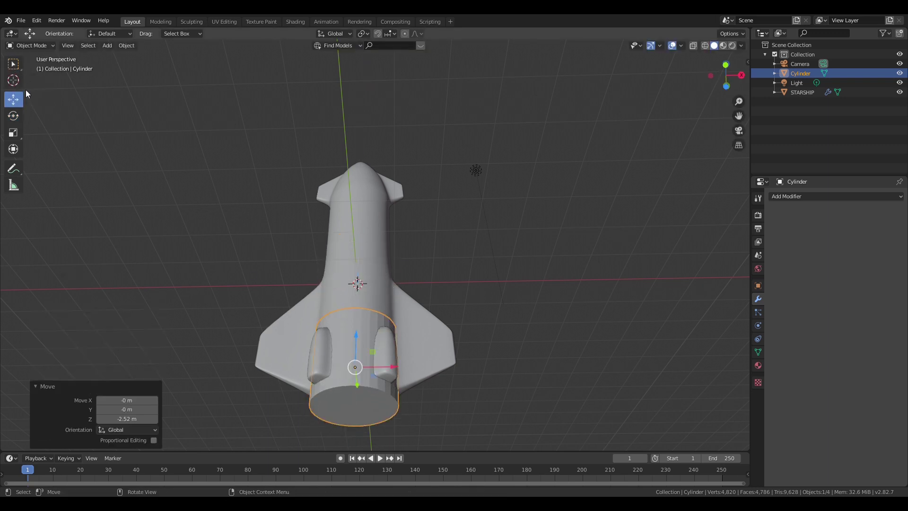
left_click(13, 134)
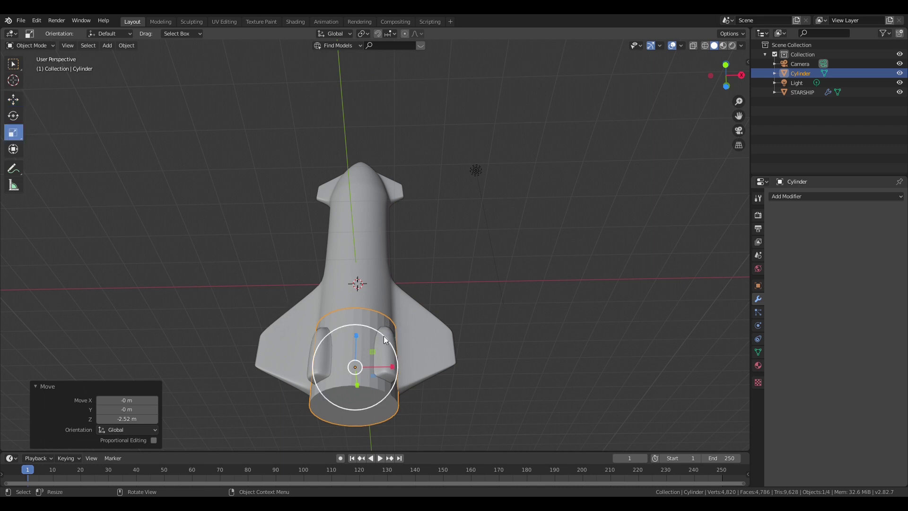
left_click_drag(382, 337, 377, 336)
Step: Hide the new cylinder, select the STARSHIP object and open it in Edit Mode
middle_click_drag(377, 335, 457, 202)
key("h")
left_click(326, 316)
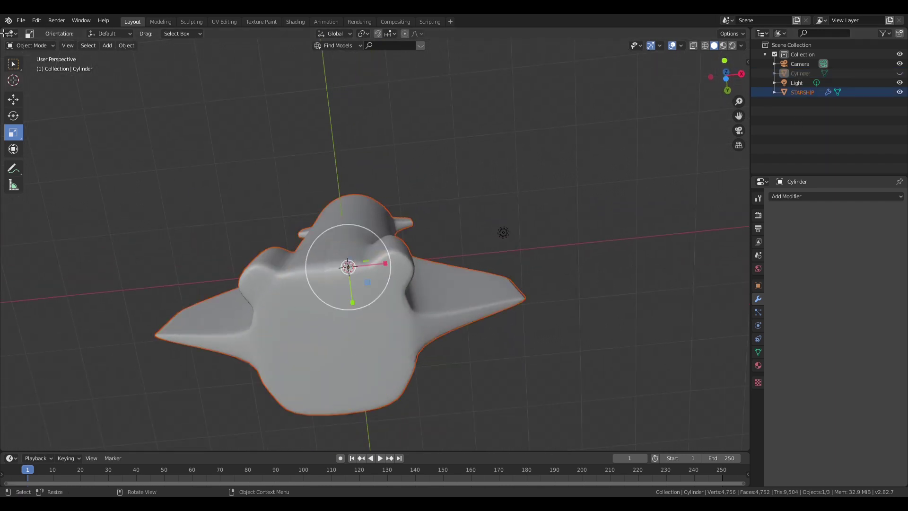
left_click(27, 45)
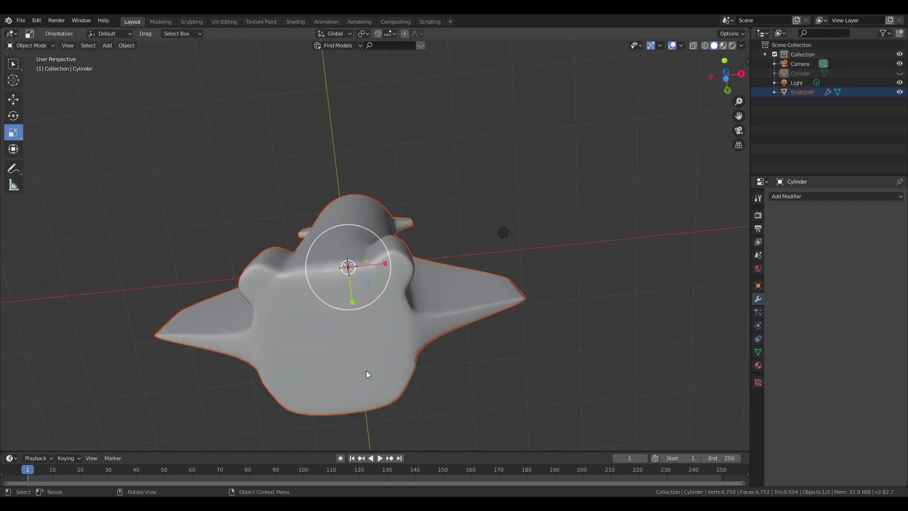
left_click(369, 371)
left_click(28, 45)
left_click(26, 66)
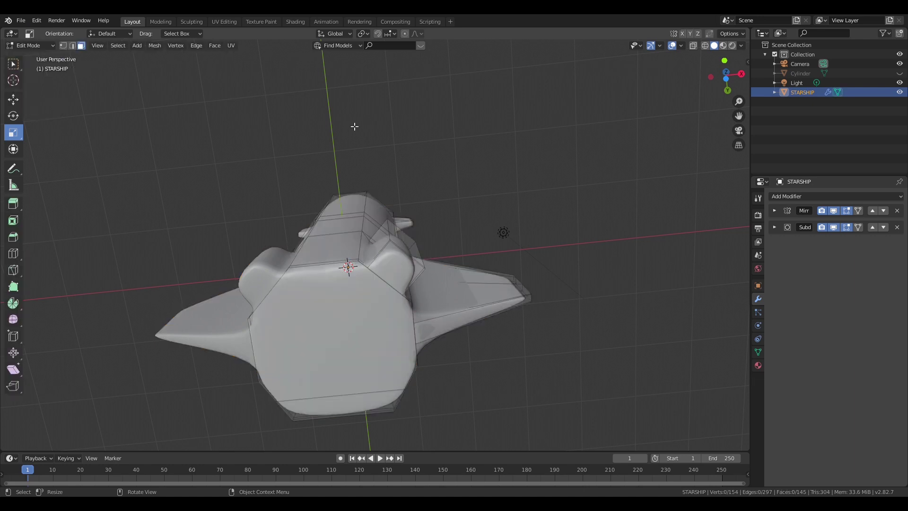
Step: Select both underside faces of the rocket from the bottom view and inset them with a thickness of 0.126 m
left_click(728, 83)
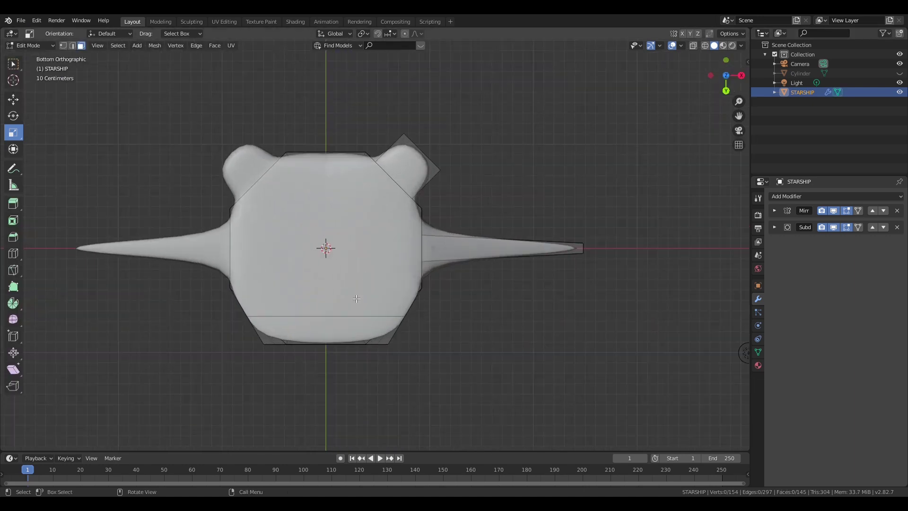
left_click(345, 322)
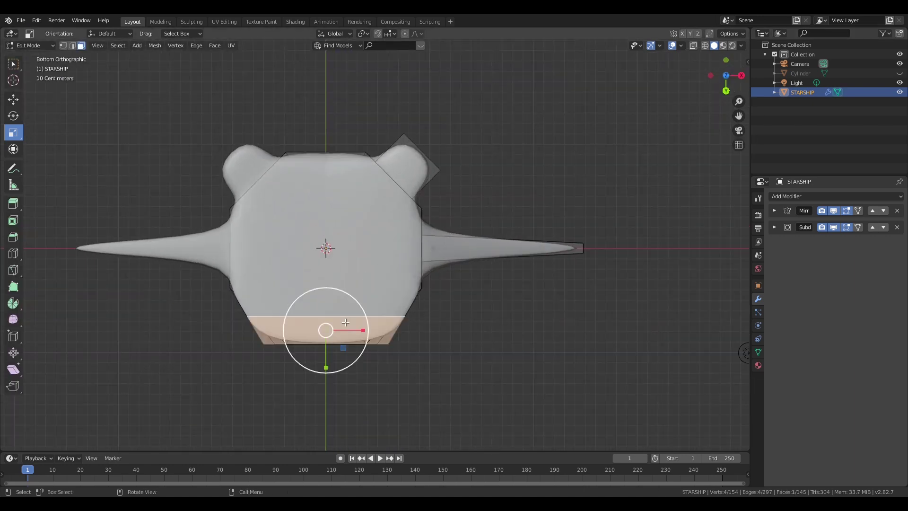
left_click(384, 198, "shift")
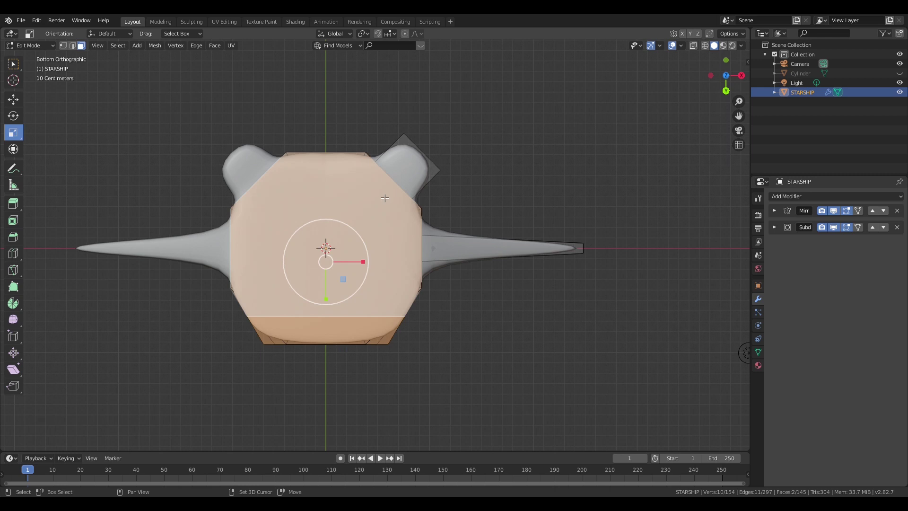
left_click(15, 222)
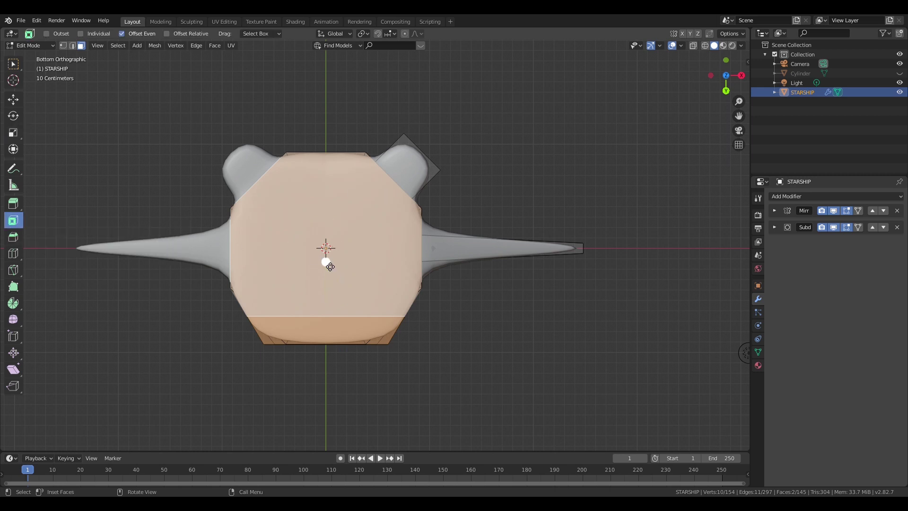
left_click_drag(329, 267, 299, 270)
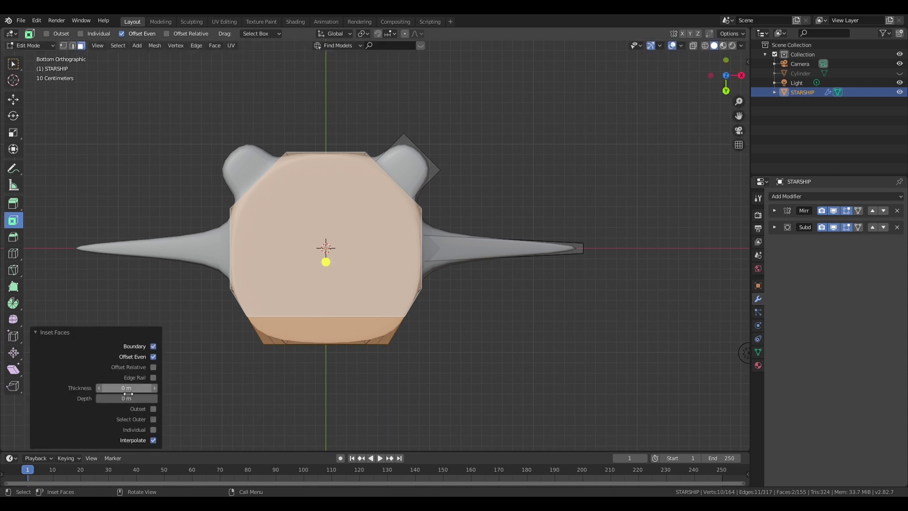
left_click_drag(125, 388, 156, 388)
Step: Extrude the inset underside faces -0.27 m along their normal to recess the base, and check it from below
middle_click_drag(269, 258, 325, 184)
scroll(325, 180, "down", 8)
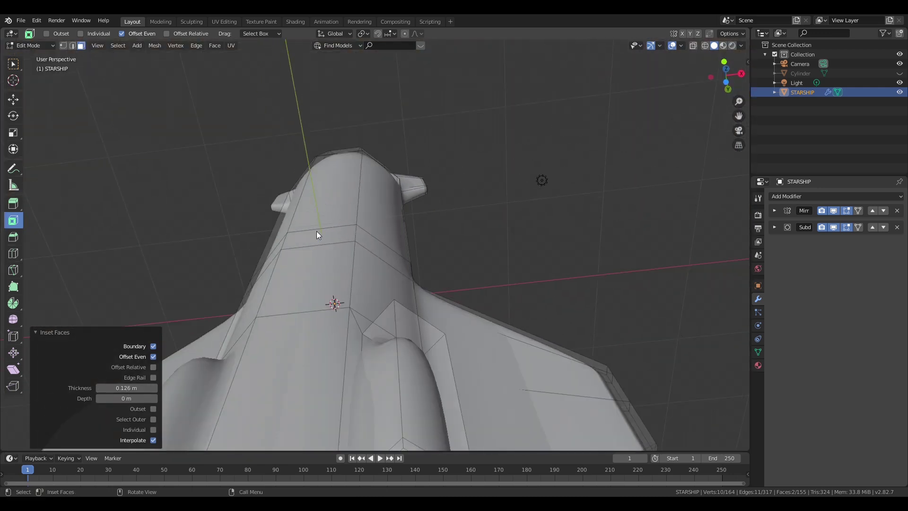
middle_click_drag(314, 242, 311, 214)
left_click(13, 203)
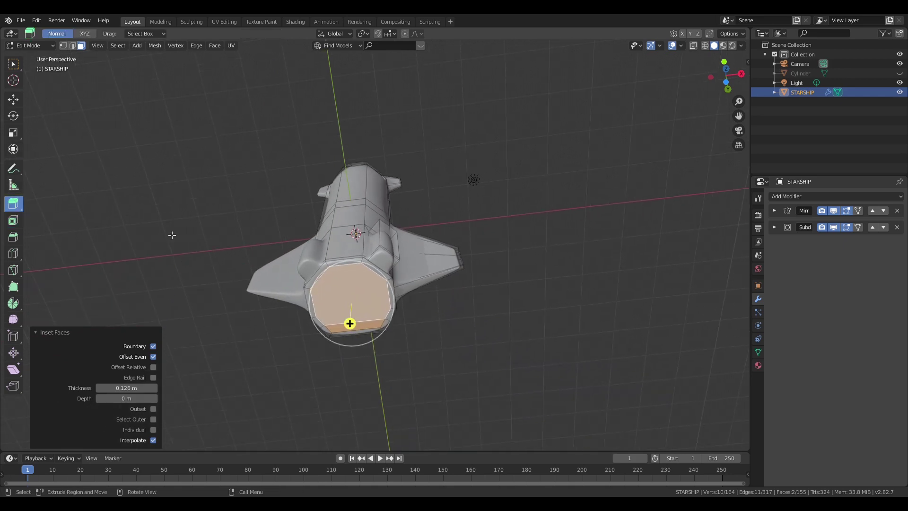
left_click_drag(350, 324, 356, 322)
key("ctrl+KP_7")
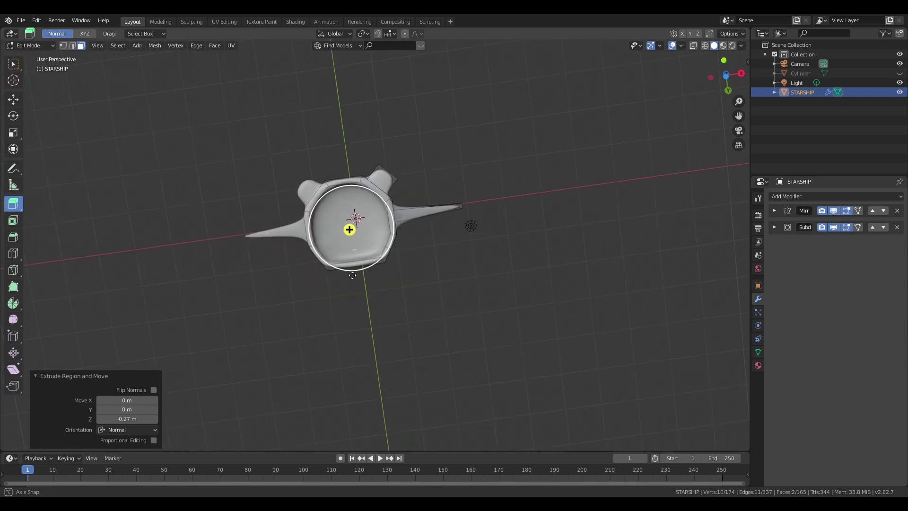
Step: Return to Object Mode in the front view and add a UV sphere with 32 segments, 16 rings and a 1 m radius
scroll(374, 245, "up", 4)
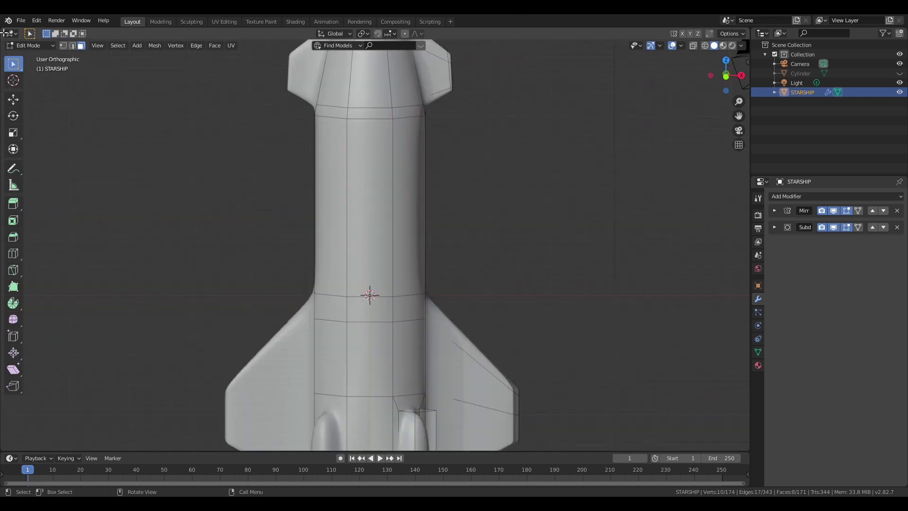
key("KP_1")
left_click(28, 45)
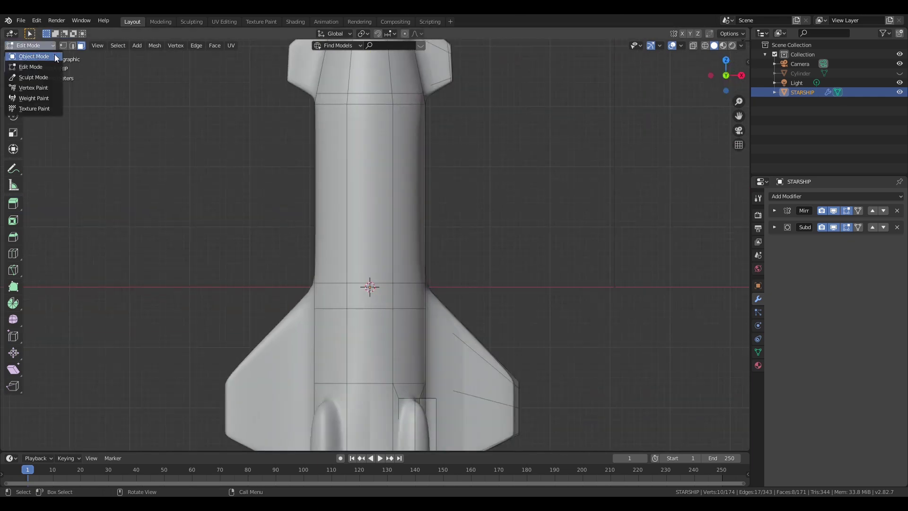
left_click(21, 56)
left_click(127, 46)
mouse_move(128, 58)
mouse_move(107, 46)
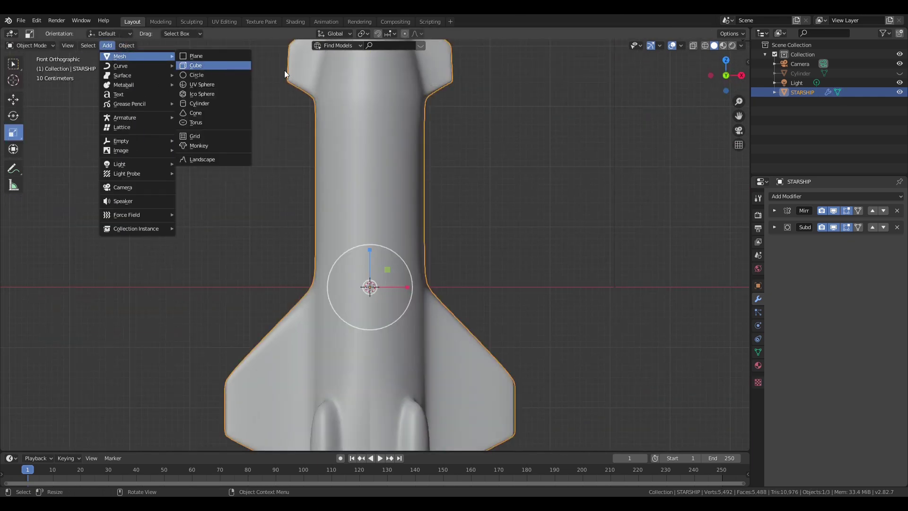
left_click(207, 84)
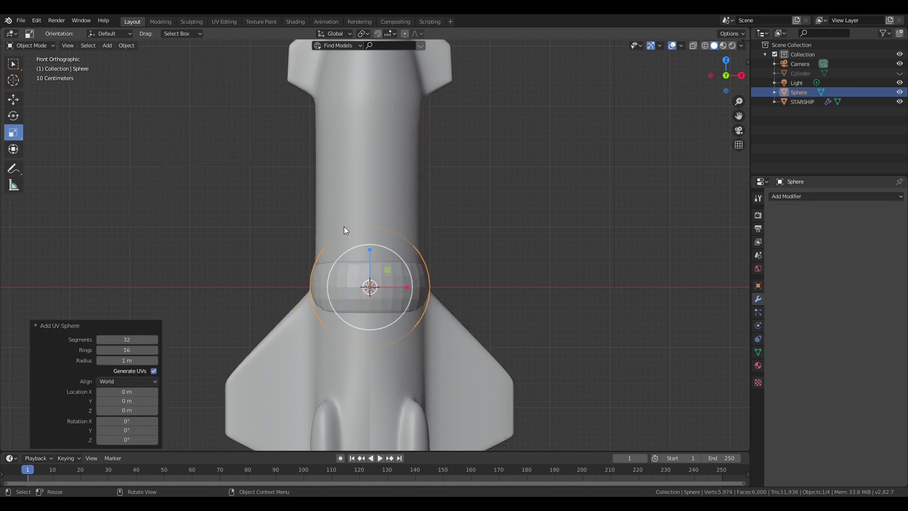
Step: Move the sphere down 3.69 m and a further 0.197 m along Z, beneath the rocket's base, and open it in Edit Mode
left_click(13, 98)
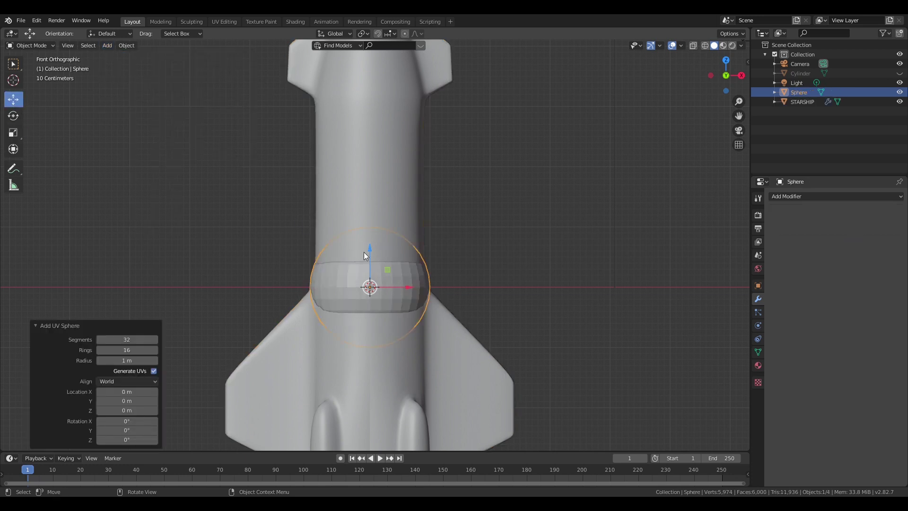
left_click_drag(364, 255, 365, 166)
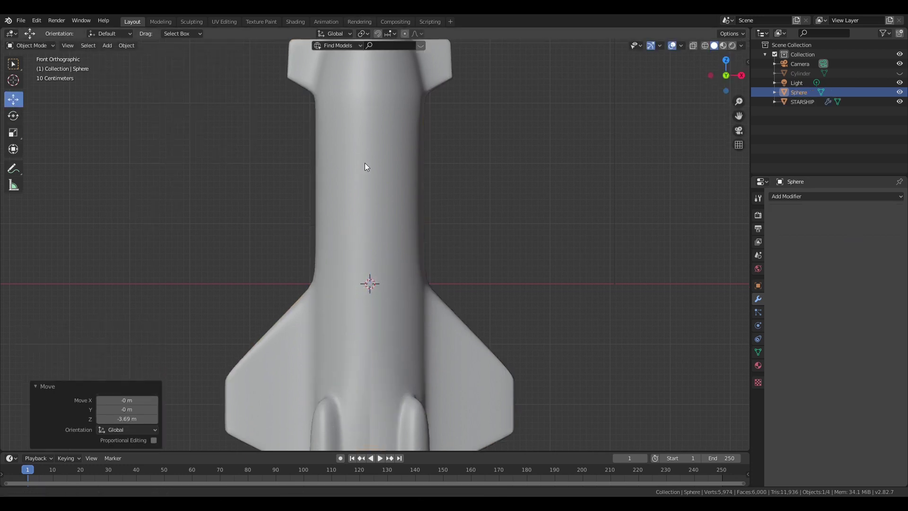
scroll(364, 167, "down", 5, "shift")
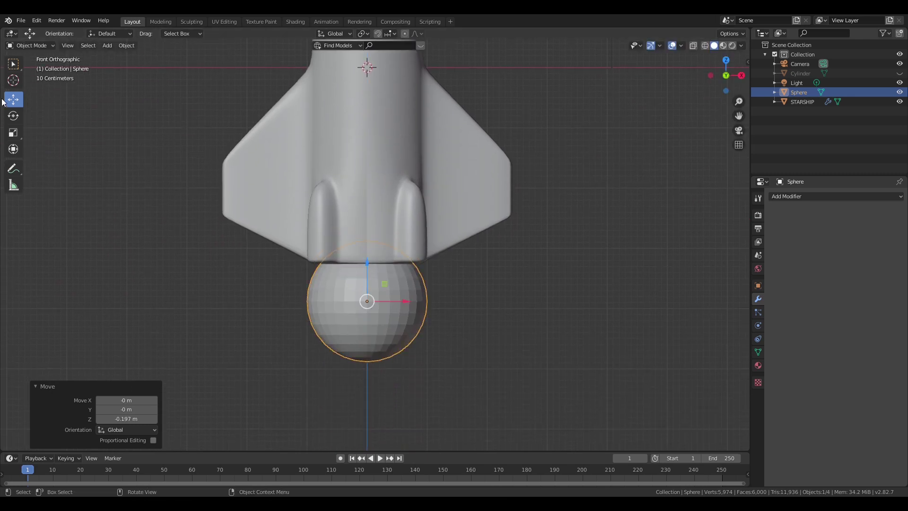
left_click(27, 46)
left_click(24, 66)
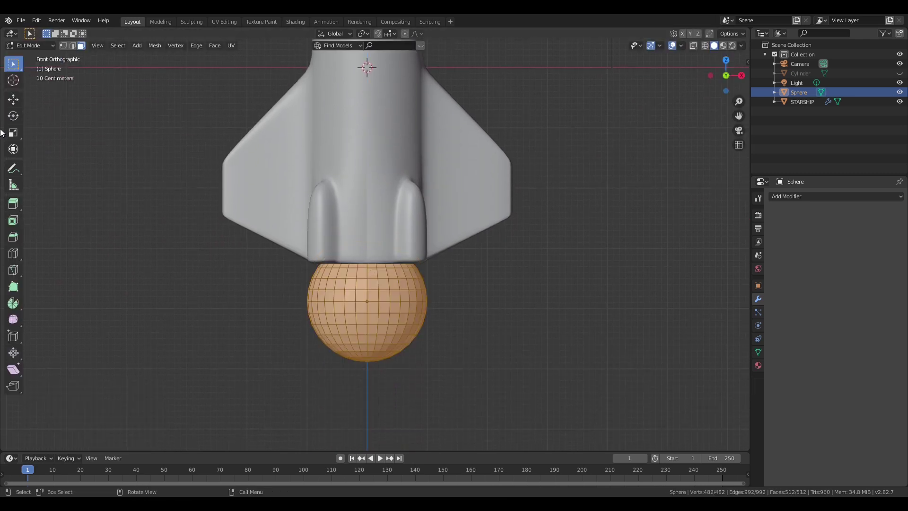
Step: Scale the sphere's mesh down uniformly to 0.213
left_click(13, 116)
left_click(12, 132)
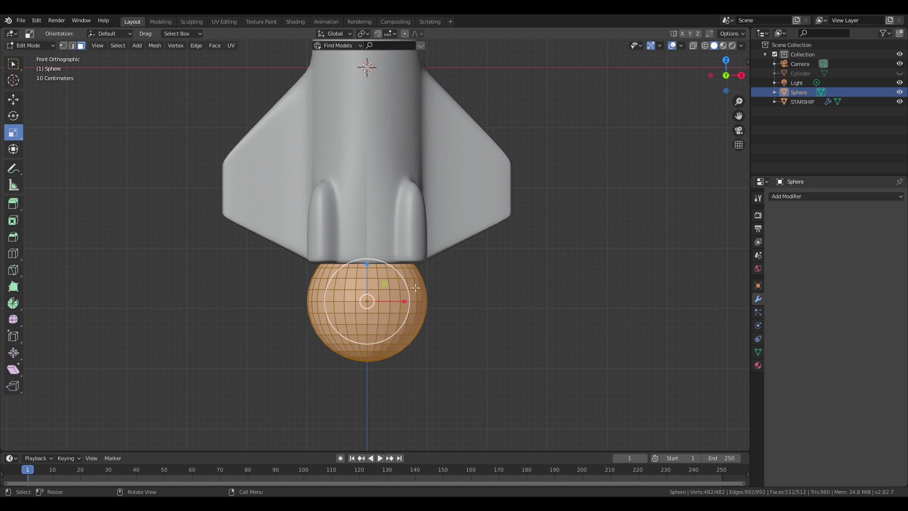
left_click_drag(411, 289, 369, 299)
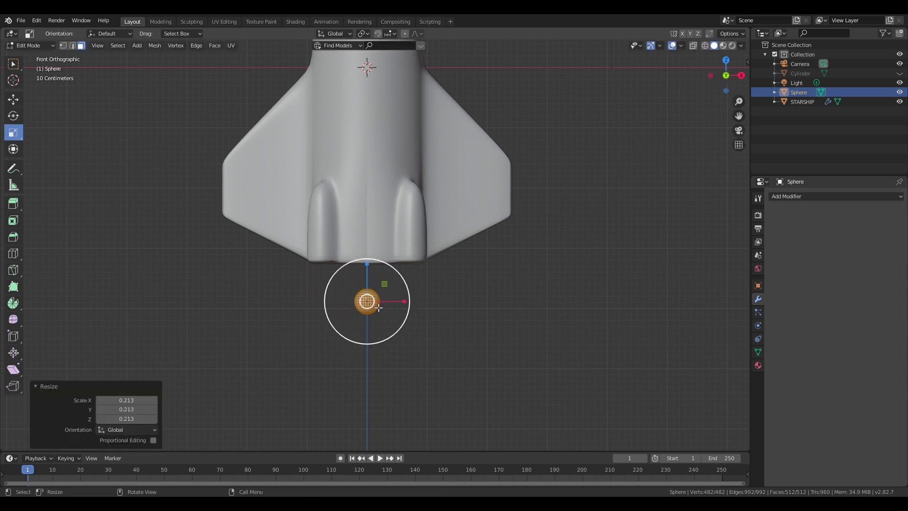
Step: Select the sphere's lower half with X-ray enabled and delete its vertices, leaving a dome
scroll(369, 309, "up", 5)
left_click(63, 45)
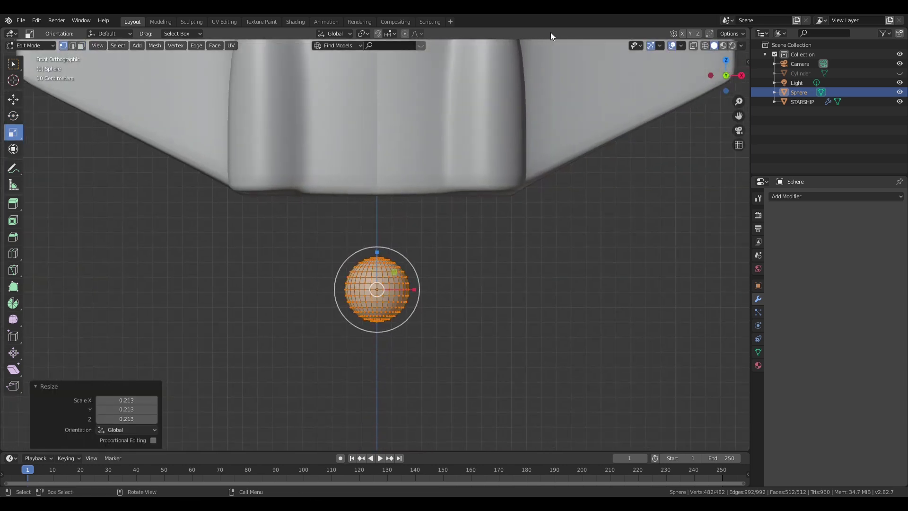
key("alt+a")
left_click(693, 45)
left_click_drag(469, 355, 290, 294)
key("x")
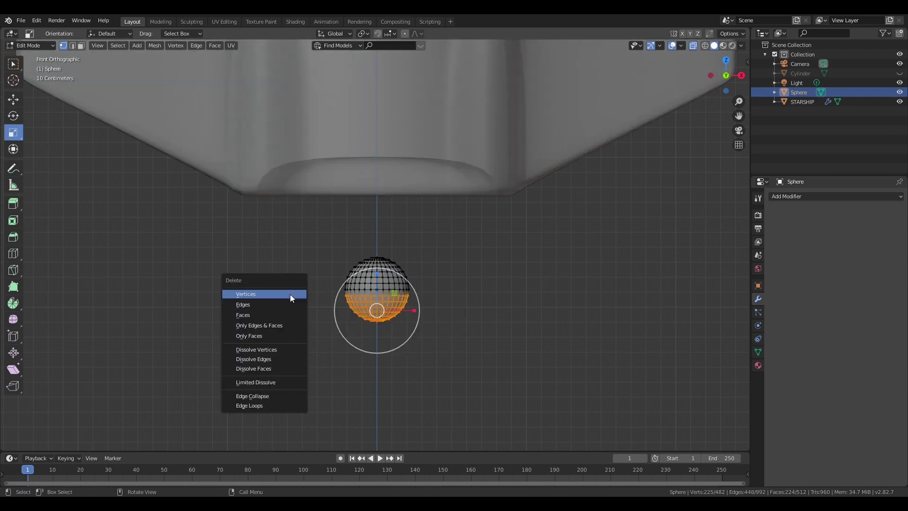
left_click(270, 293)
Step: Scale the dome by 1.845 along Z in Object Mode and shade it smooth
left_click(29, 46)
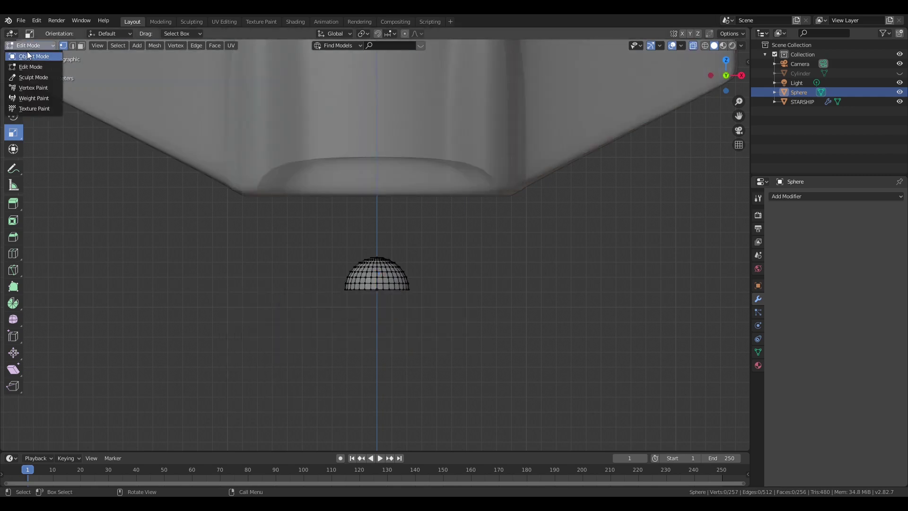
left_click(28, 55)
left_click(13, 132)
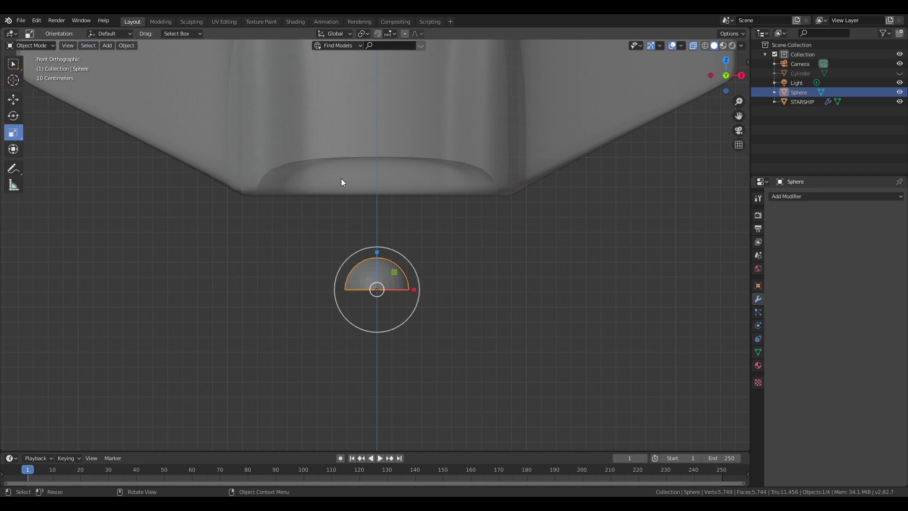
left_click_drag(377, 254, 375, 216)
left_click(690, 46)
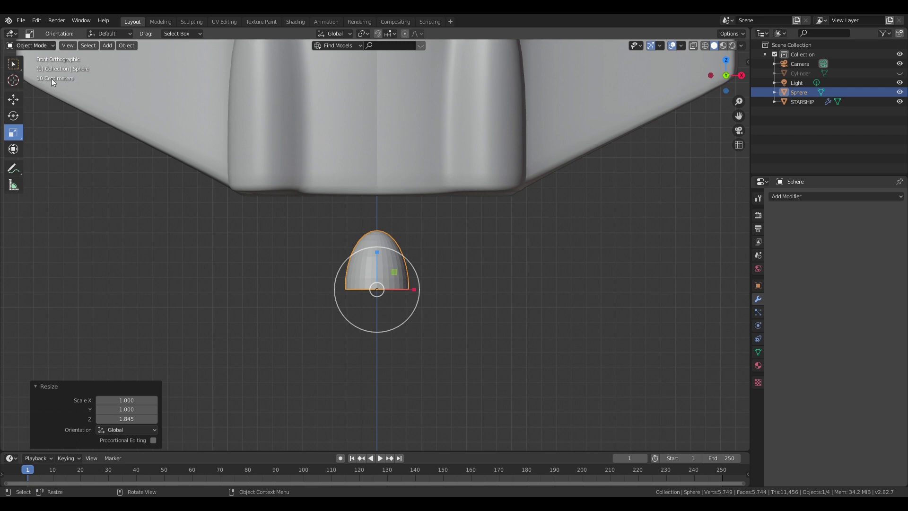
right_click(368, 236)
left_click(369, 237)
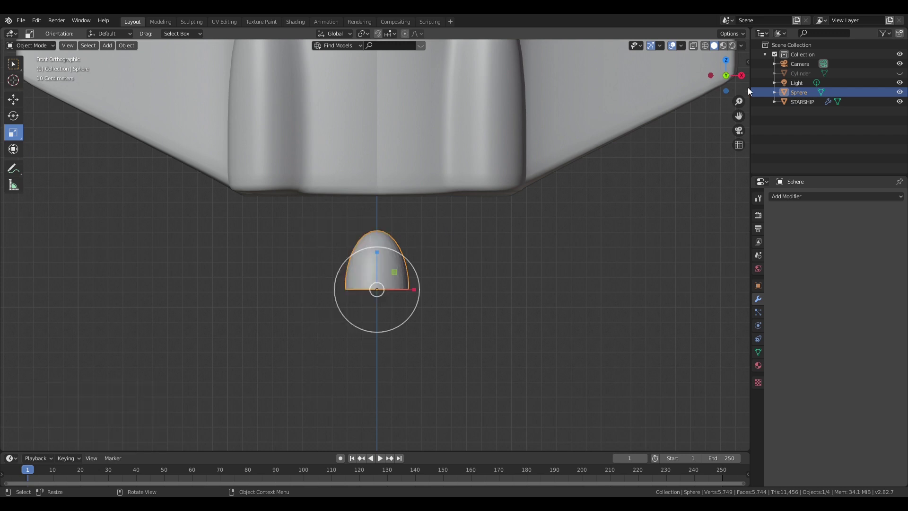
Step: In the bottom view, move the engine bell -0.155 m along Y and scale it down slightly
left_click(727, 91)
scroll(436, 243, "up", 5, "shift")
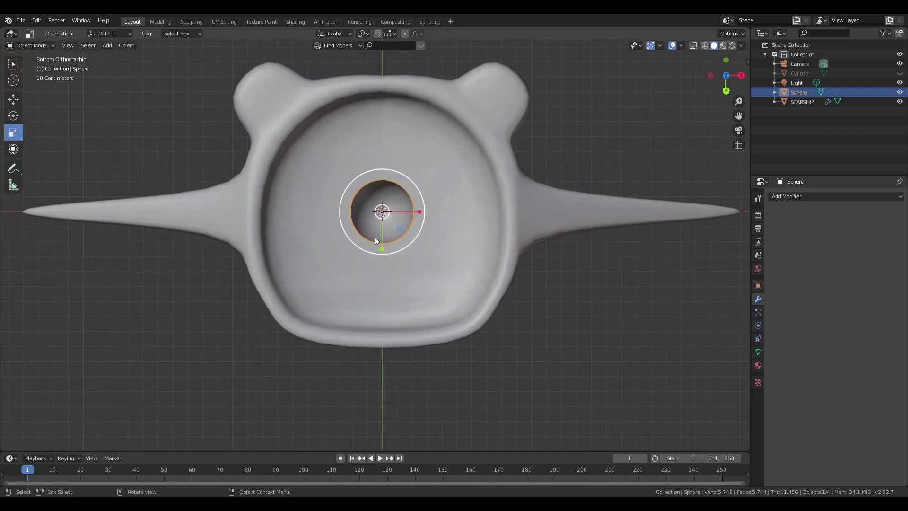
left_click(13, 99)
left_click_drag(386, 239, 385, 216)
left_click(14, 133)
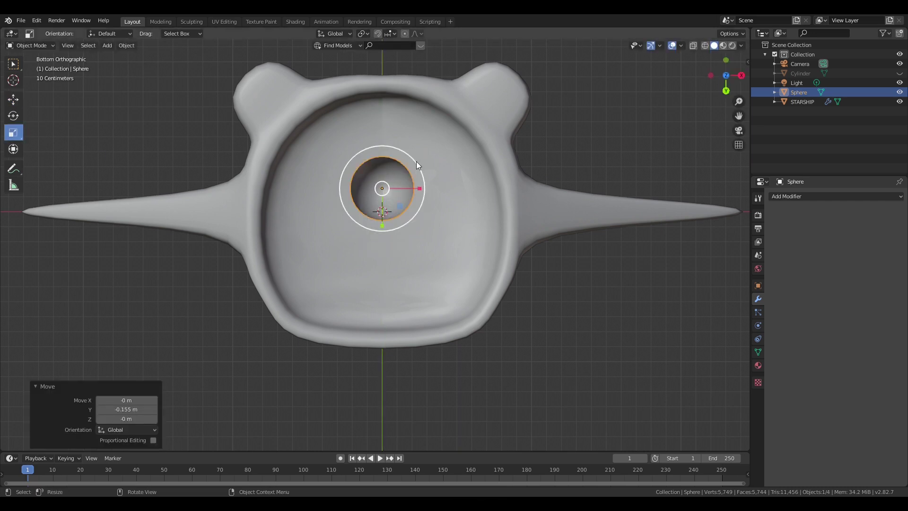
left_click_drag(409, 162, 398, 172)
Step: Paste two copies of the engine bell offset 0.317 m along Y, spread apart on X to form a triangle with the original
key("shift+space")
key("g")
key("ctrl+c")
key("ctrl+v")
key("g")
left_click(391, 262)
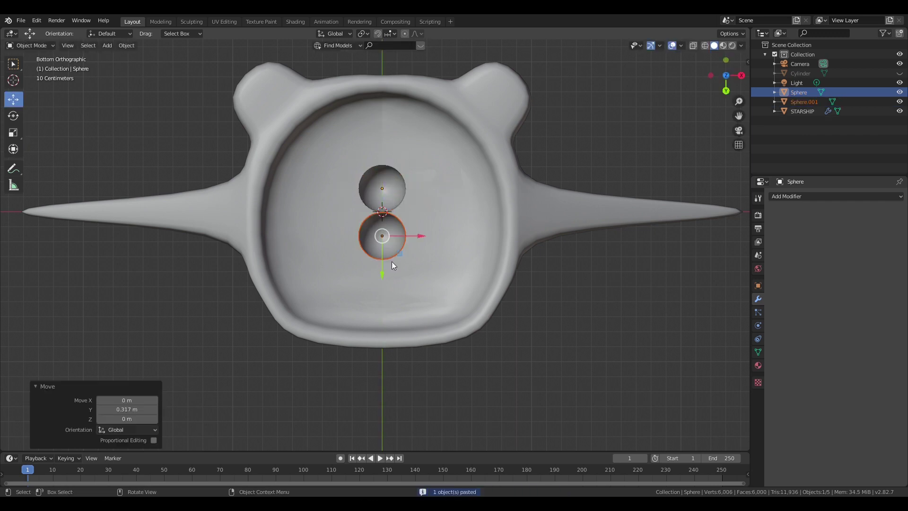
key("ctrl+v")
key("g")
left_click(410, 236)
Step: Paste another engine bell 0.715 m along Y near the base's straight edge and enlarge it
key("ctrl+v")
key("g")
left_click(387, 337)
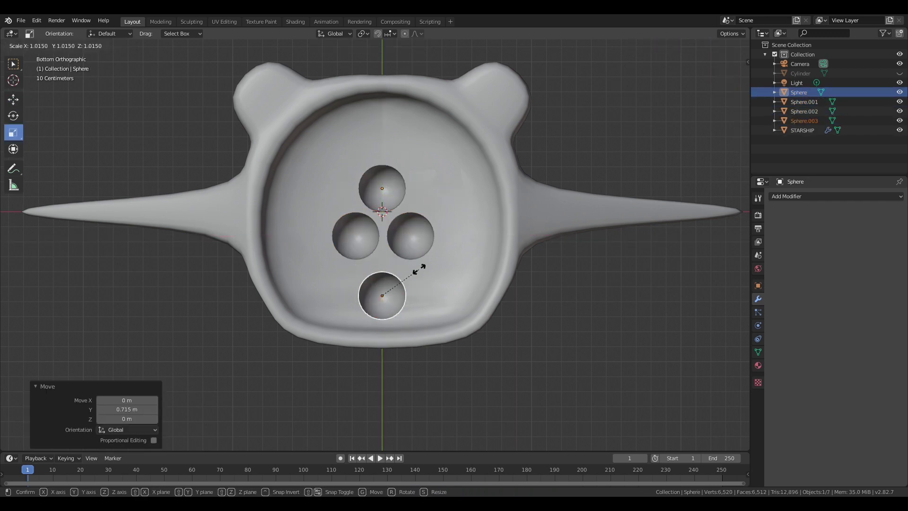
Step: Place two copies of the enlarged engine bell on opposite sides of the base, completing an outer triangle around the small bells
key("ctrl+v")
key("g")
left_click(327, 184)
key("ctrl+v")
key("g")
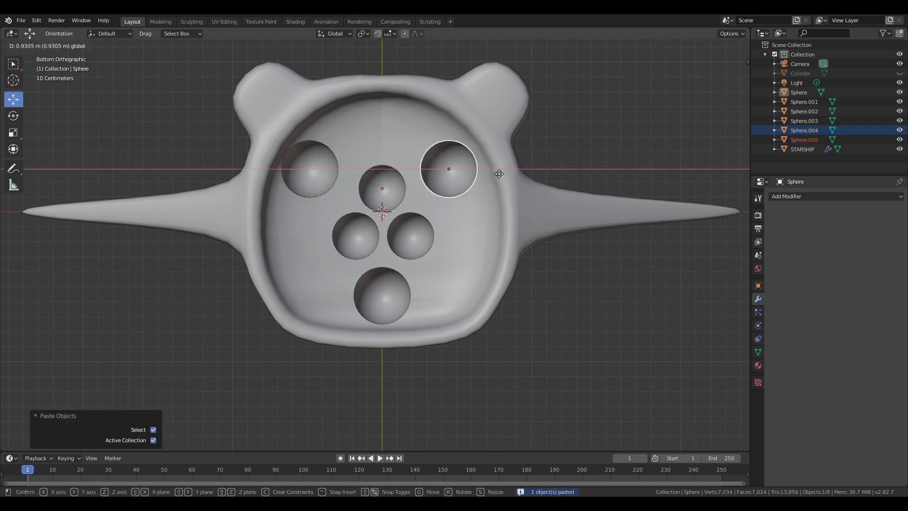
left_click(474, 191)
Step: Unhide the Cylinder inside the rocket's base and view it from below
left_click(801, 73)
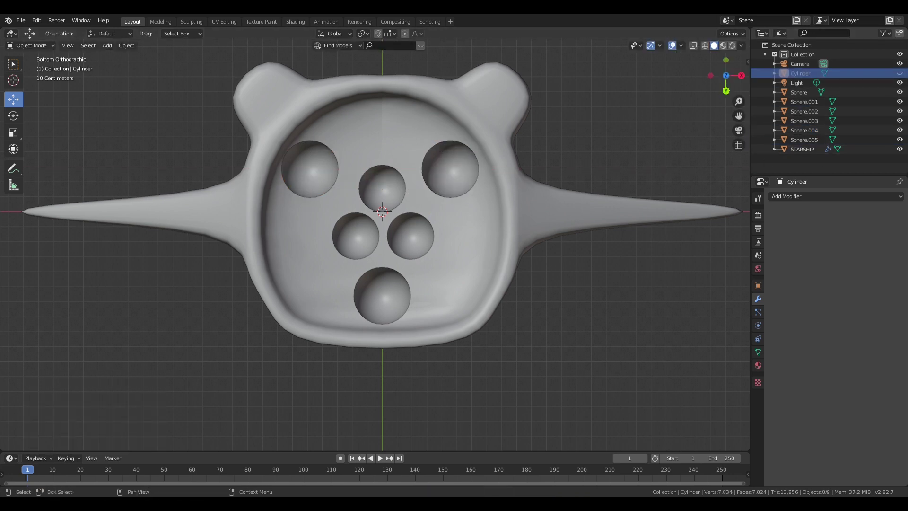
left_click(899, 73)
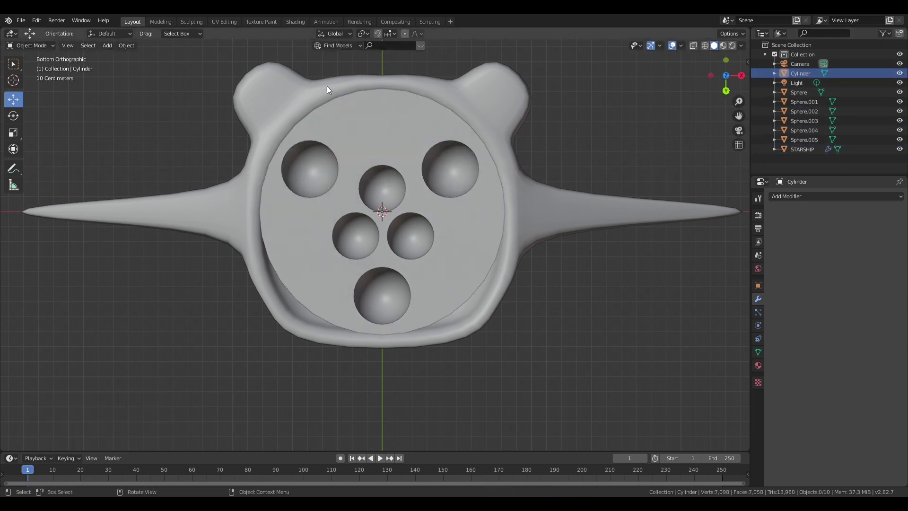
middle_click_drag(337, 89, 320, 158)
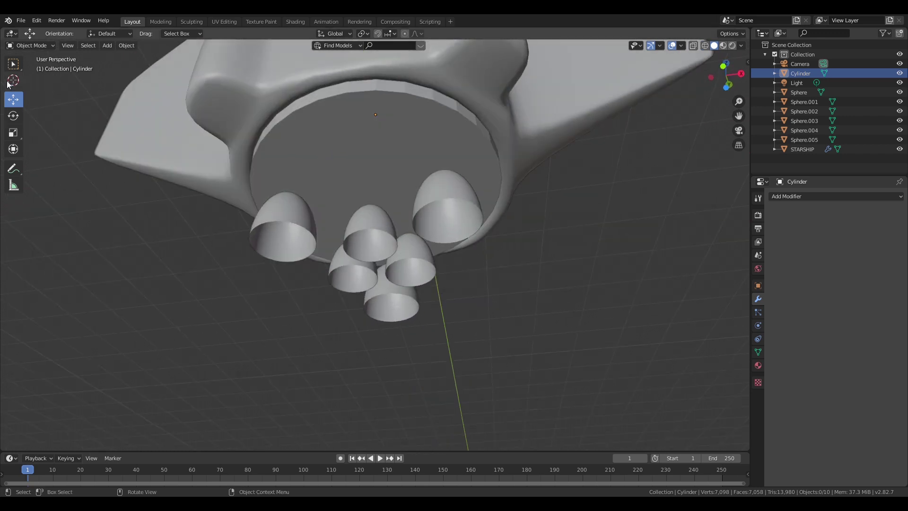
Step: Lower the Cylinder out of the rocket's base and flatten it with a Z scale of 0.097
left_click(355, 135)
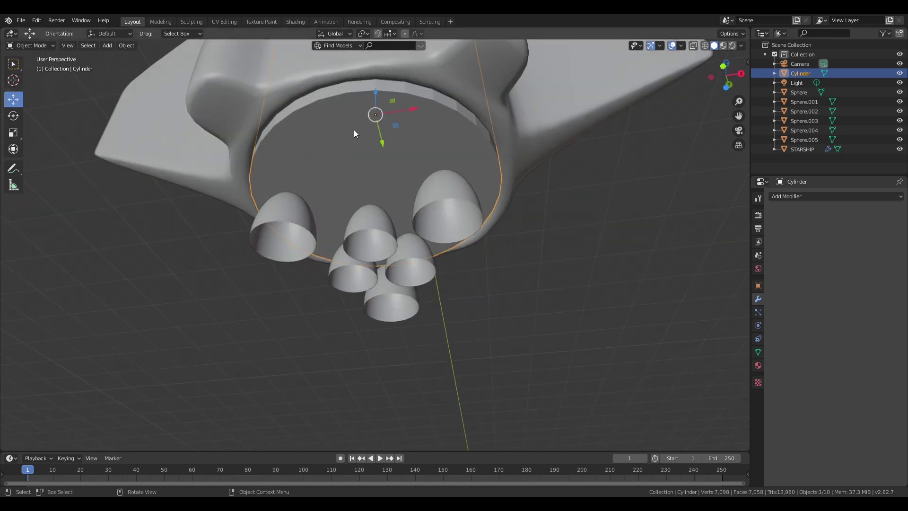
left_click_drag(377, 90, 232, 168)
left_click(12, 133)
left_click_drag(376, 210, 376, 234)
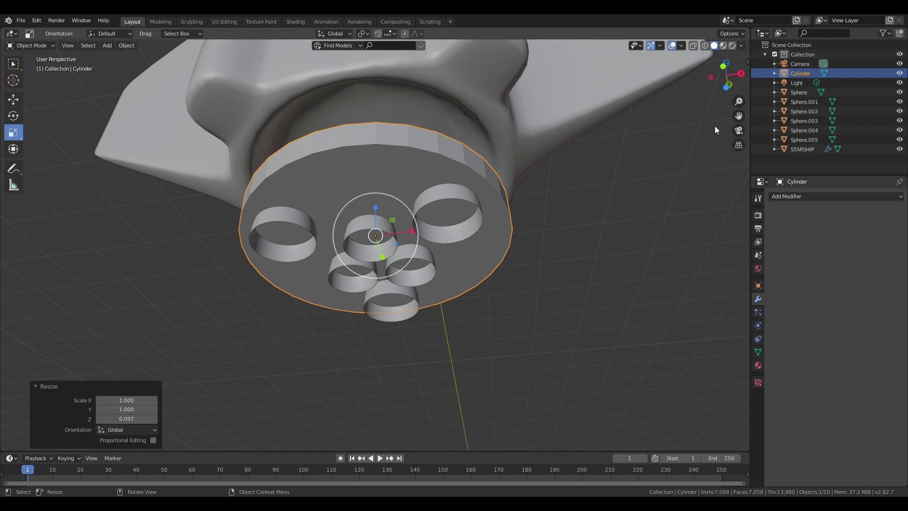
Step: Open the Cylinder in Edit Mode from the bottom view with X-ray enabled
left_click(727, 87)
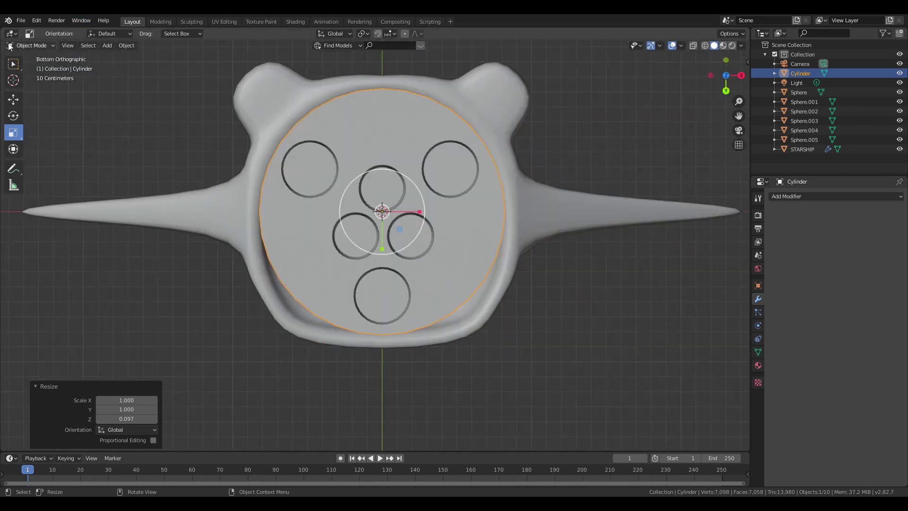
left_click(24, 47)
left_click(22, 67)
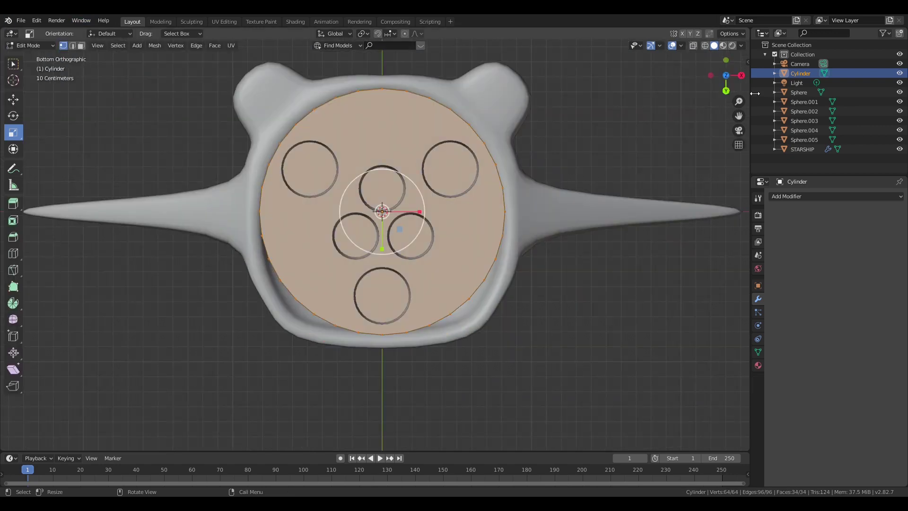
left_click(693, 45)
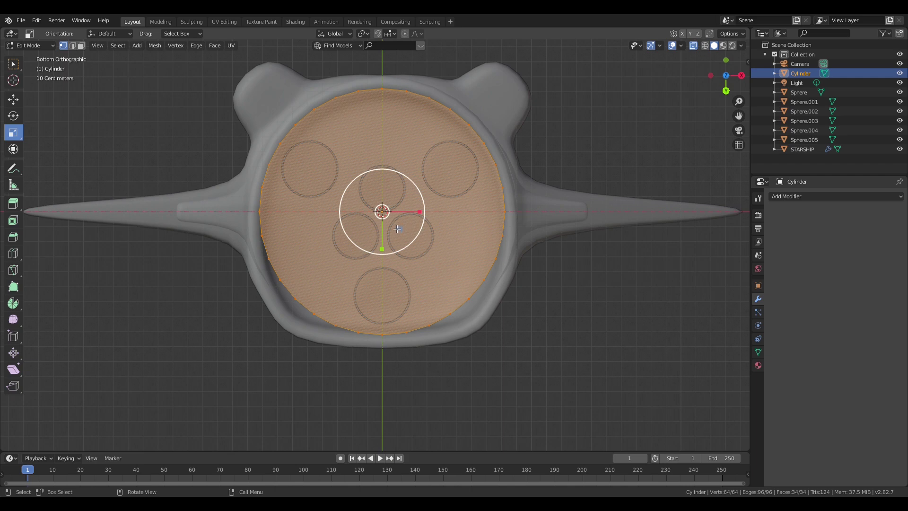
key("s")
left_click(381, 209)
key("ctrl+z")
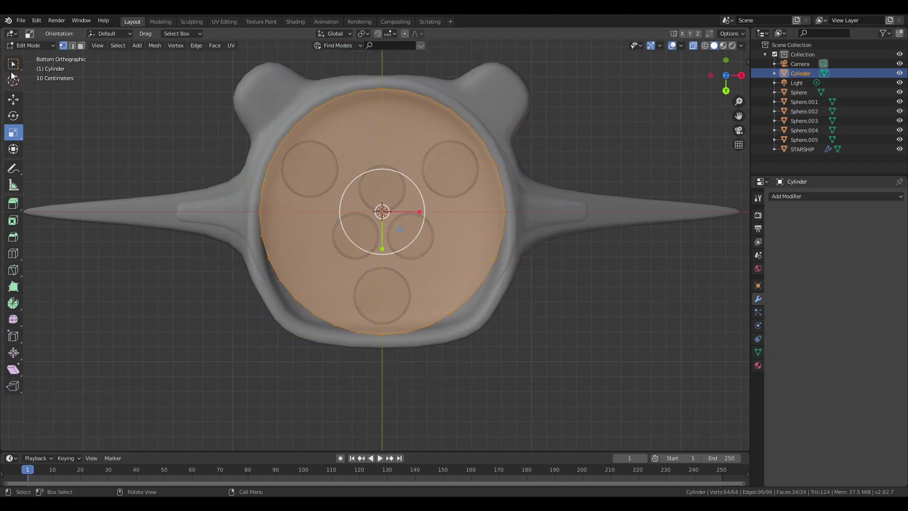
Step: Inset the Cylinder's two end faces with a thickness of 0.2686 m and delete the inset centre faces
key("3")
left_click(14, 220)
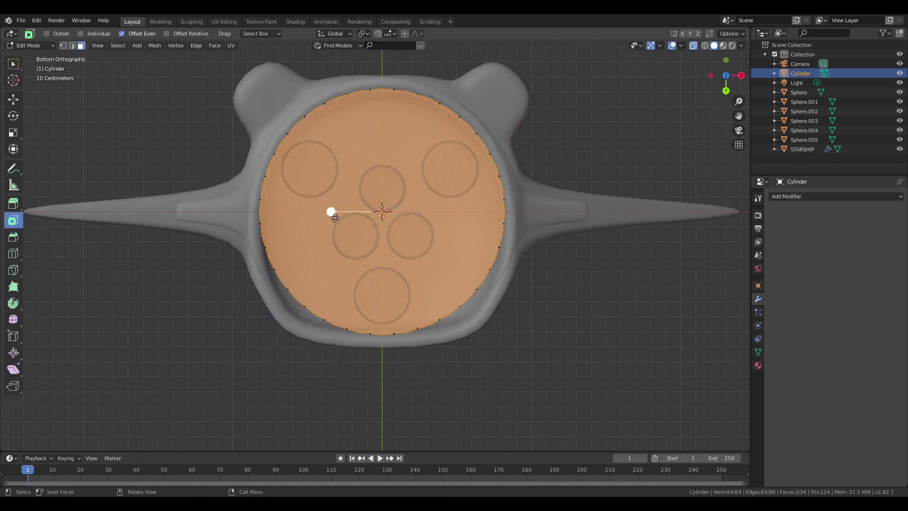
left_click_drag(336, 217, 362, 215)
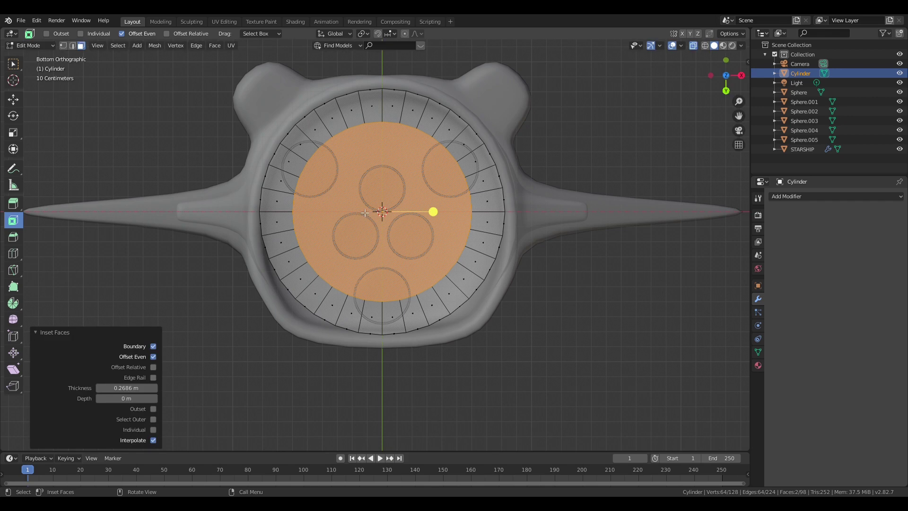
right_click(361, 209)
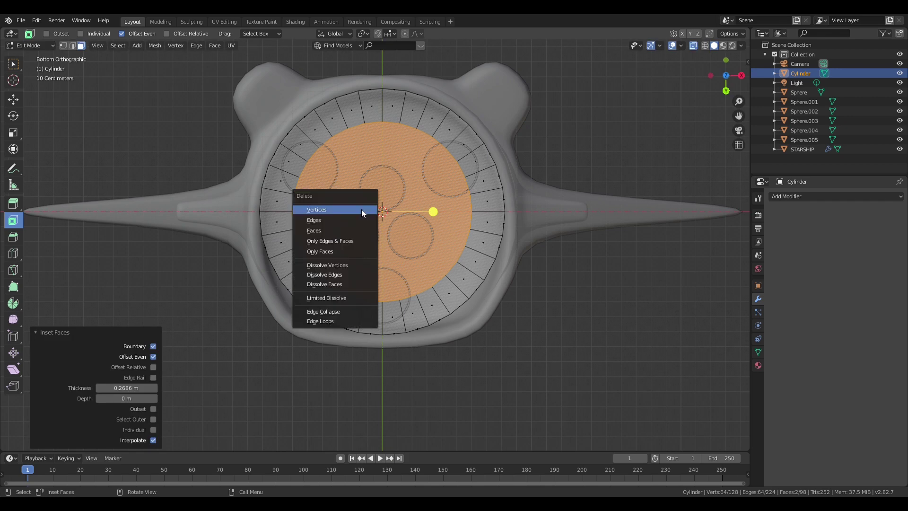
left_click(335, 223)
Step: Select the Cylinder's upper and lower inner edge loops and bridge them to form the ring's inner wall
middle_click_drag(337, 231, 365, 190)
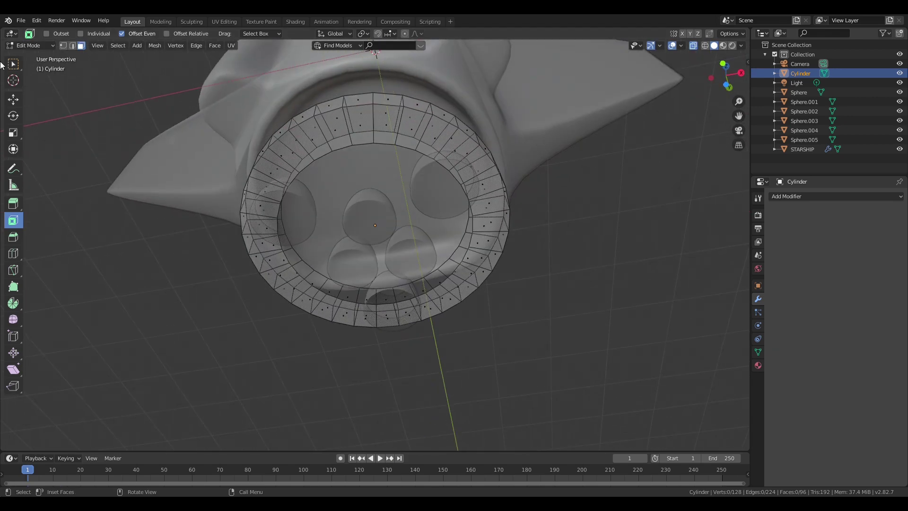
left_click(354, 287)
left_click(354, 287, "ctrl+alt")
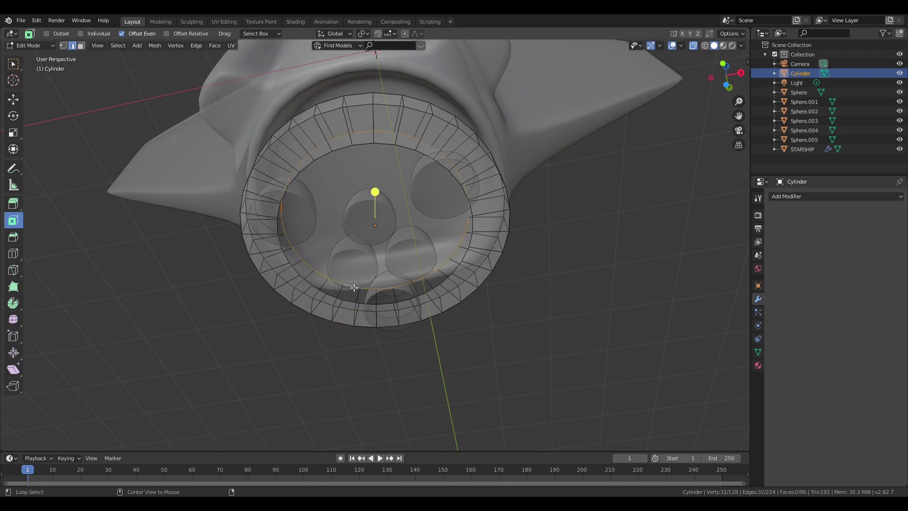
left_click(348, 313, "ctrl+alt")
middle_click_drag(348, 313, 397, 330)
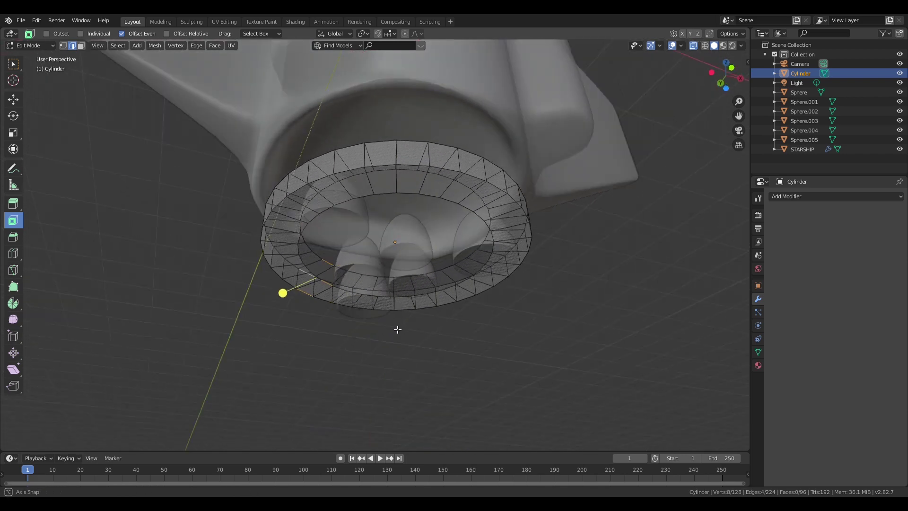
left_click(347, 277, "ctrl+alt")
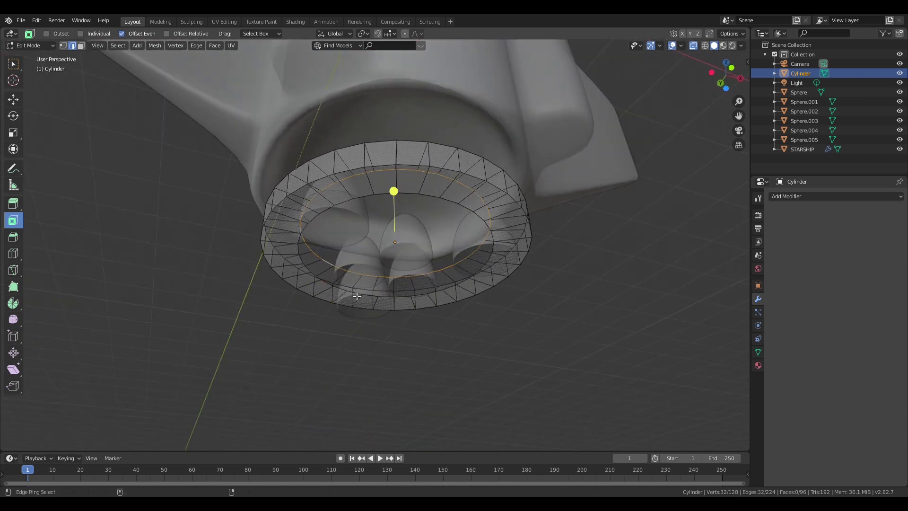
left_click(357, 296, "ctrl+alt")
left_click(362, 297, "ctrl+alt")
left_click(371, 298, "ctrl+alt")
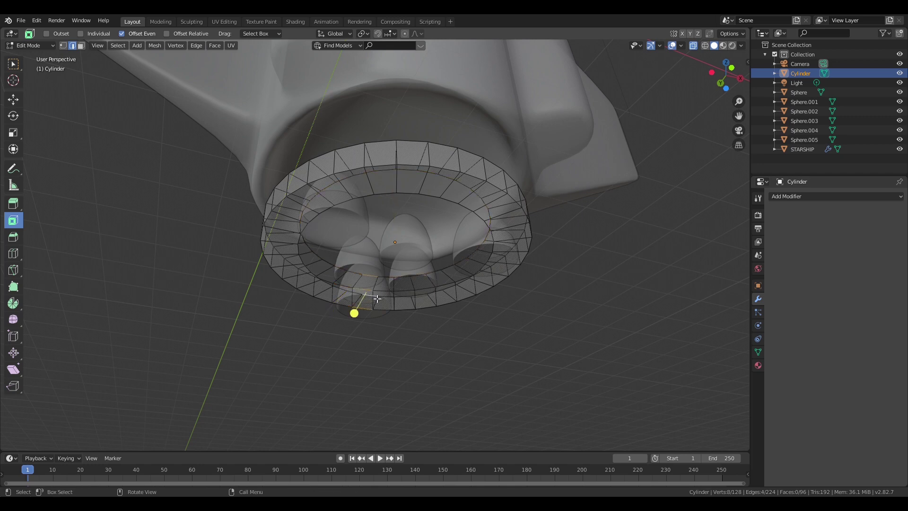
left_click(384, 299, "ctrl+alt")
left_click(371, 299, "alt+shift")
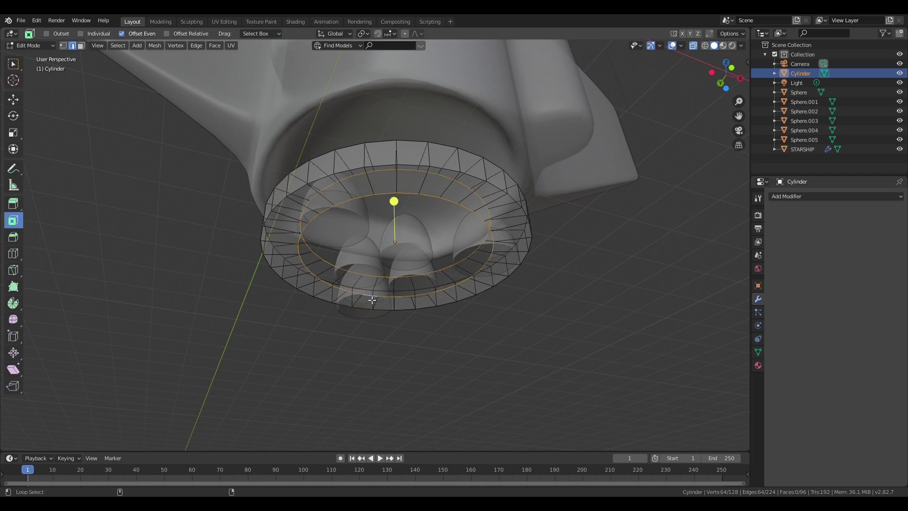
right_click(411, 274)
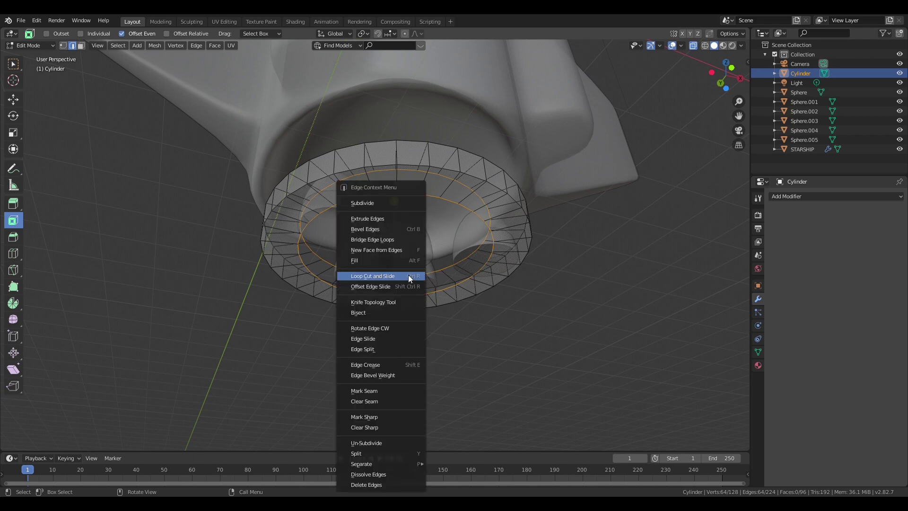
left_click(393, 240)
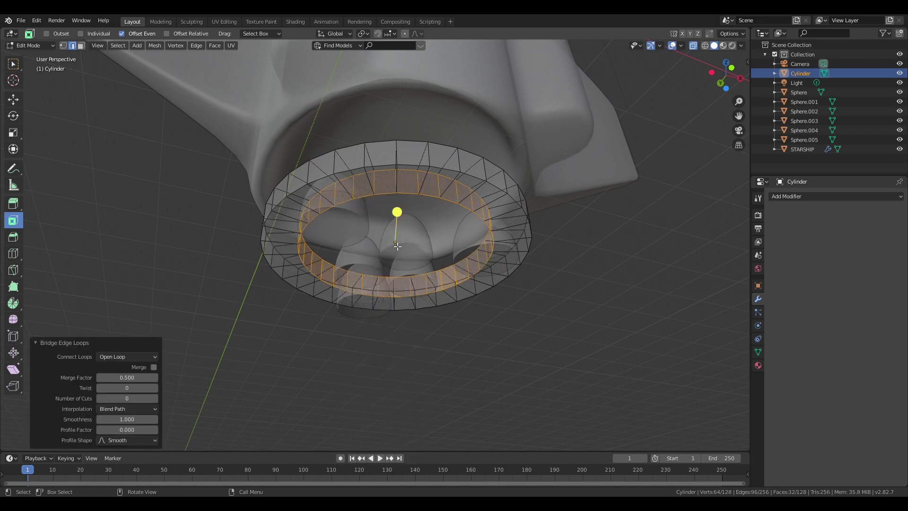
Step: Lasso the three ring sections overlapping the outer engine bells from the bottom view and delete their vertices
key("w")
key("ctrl+KP_1")
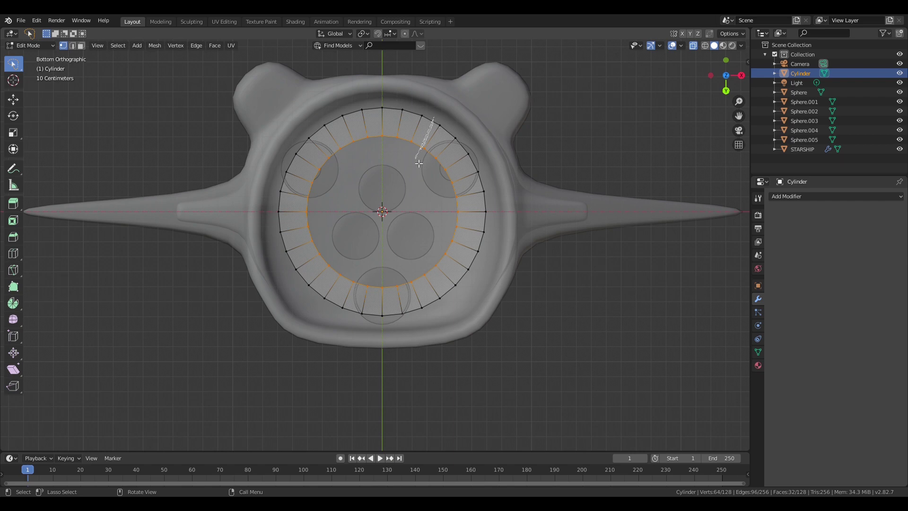
mouse_move(426, 203)
right_mouse_down("ctrl")
mouse_move(447, 212)
mouse_move(500, 208)
mouse_move(484, 113)
right_mouse_up("ctrl")
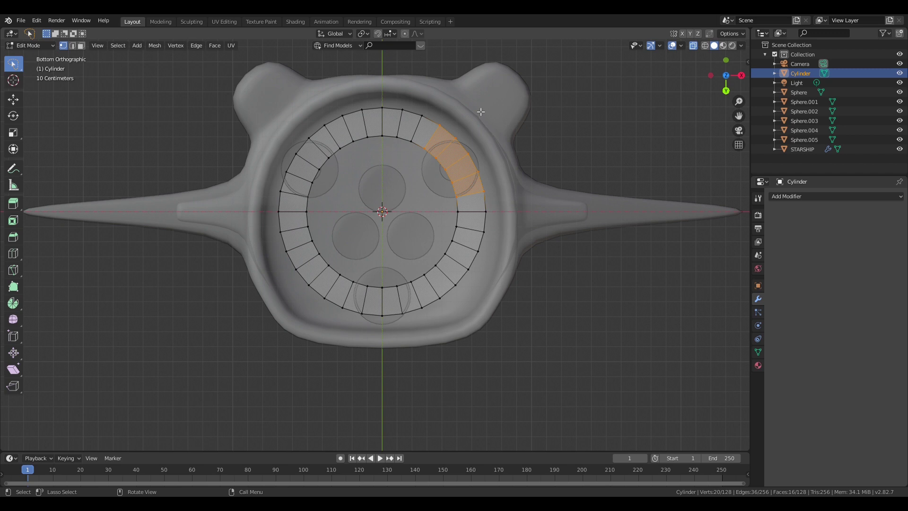
mouse_move(322, 202)
right_mouse_down("ctrl+shift")
mouse_move(289, 207)
mouse_move(274, 146)
mouse_move(318, 130)
right_mouse_up("ctrl+shift")
mouse_move(431, 314)
right_mouse_down("ctrl+shift")
mouse_move(380, 266)
mouse_move(351, 287)
mouse_move(336, 327)
mouse_move(419, 331)
right_mouse_up("ctrl+shift")
key("x")
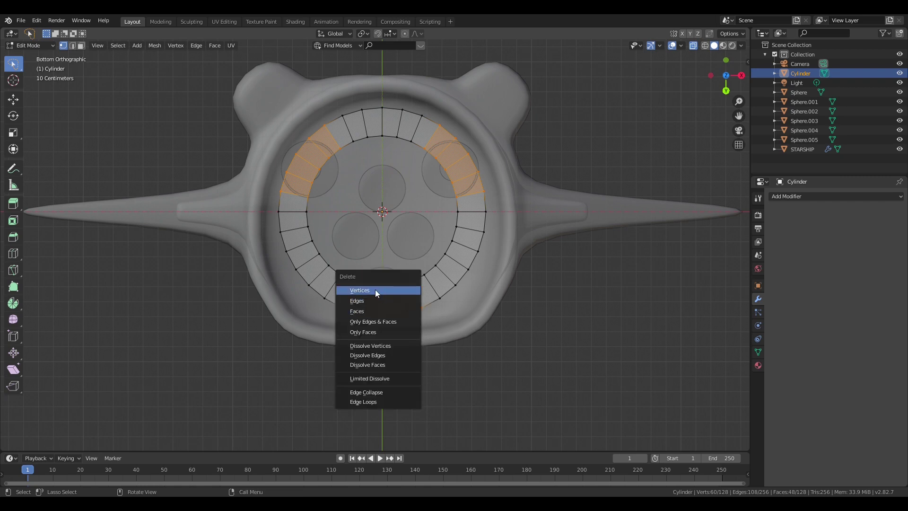
left_click(375, 290)
Step: Fill the open ends of the three remaining ring segments with faces, turn off X-ray and return to Object Mode
middle_click_drag(376, 199, 311, 246)
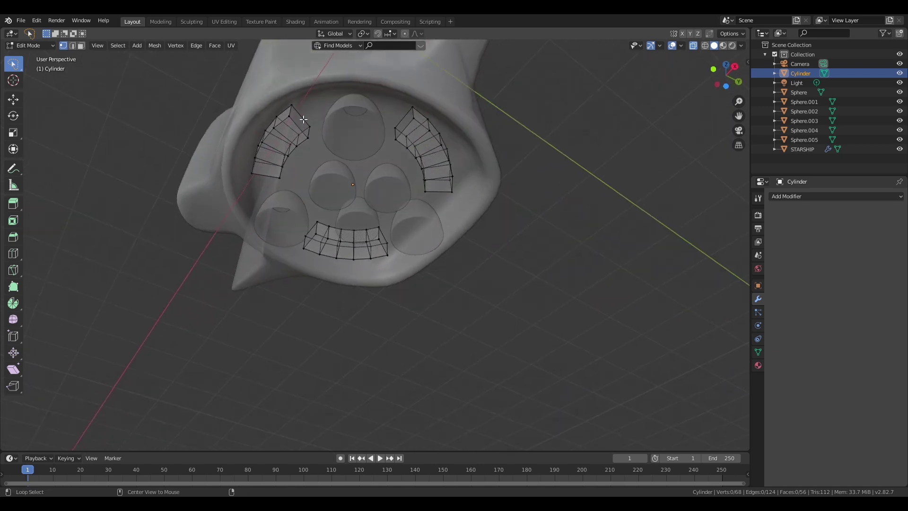
middle_click_drag(302, 123, 317, 158)
key("alt+z")
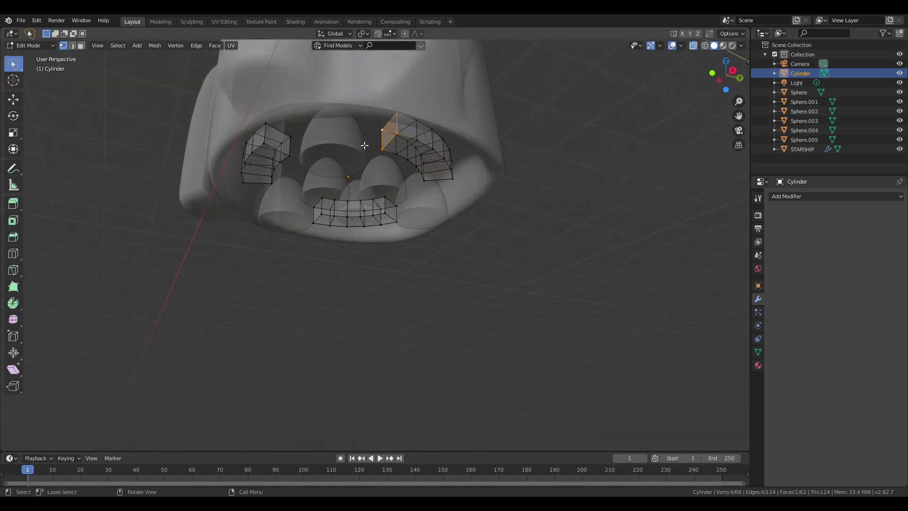
key("3")
key("alt+a")
middle_click_drag(388, 171, 473, 156)
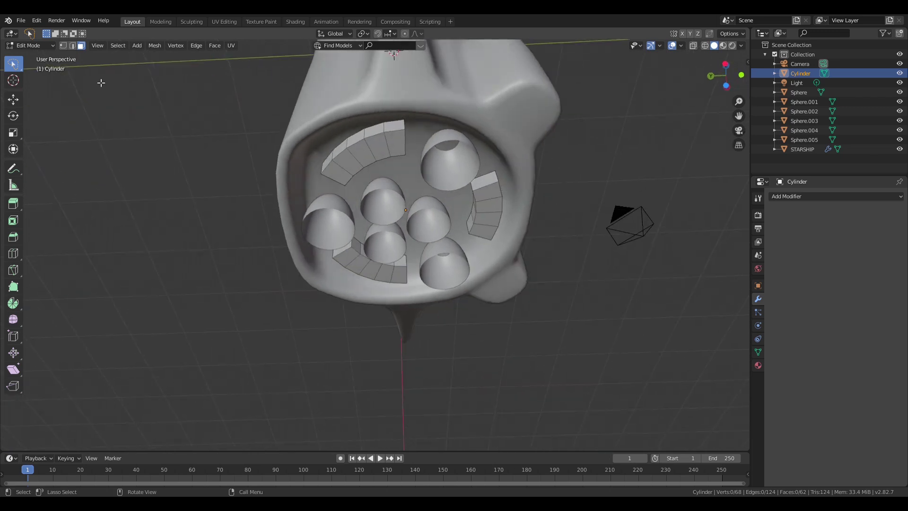
left_click(30, 46)
left_click(31, 56)
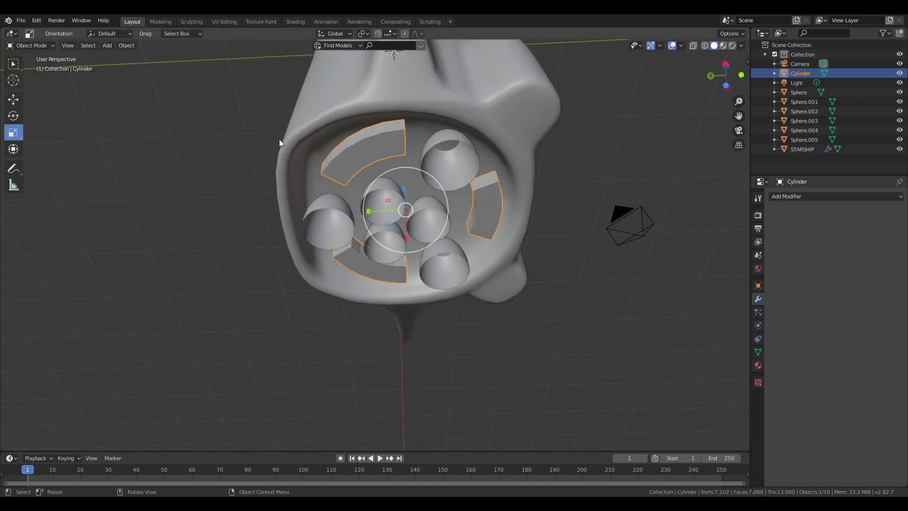
Step: Try smooth shading on the ring segments and return them to flat shading
right_click(371, 155)
left_click(372, 154)
right_click(374, 140)
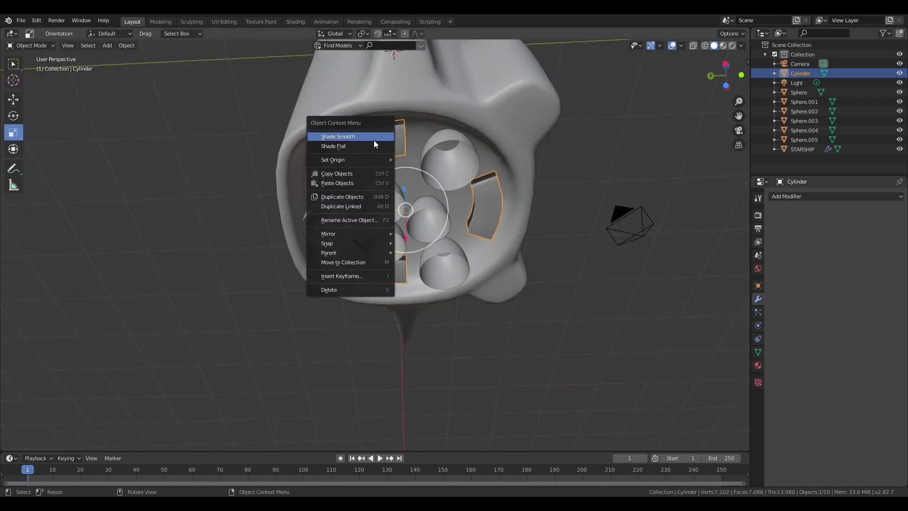
left_click(360, 147)
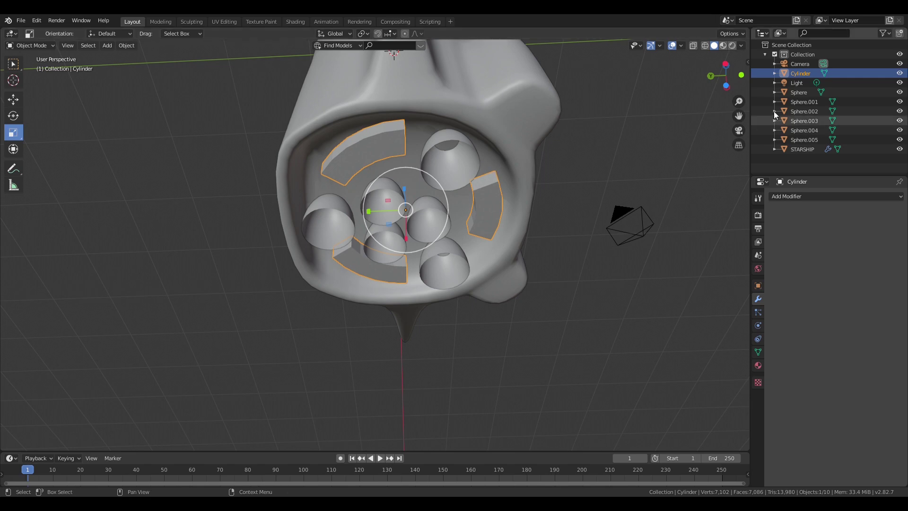
Step: Stretch the ring segments vertically with a Z scale of 2.063
left_click_drag(726, 85, 677, 96)
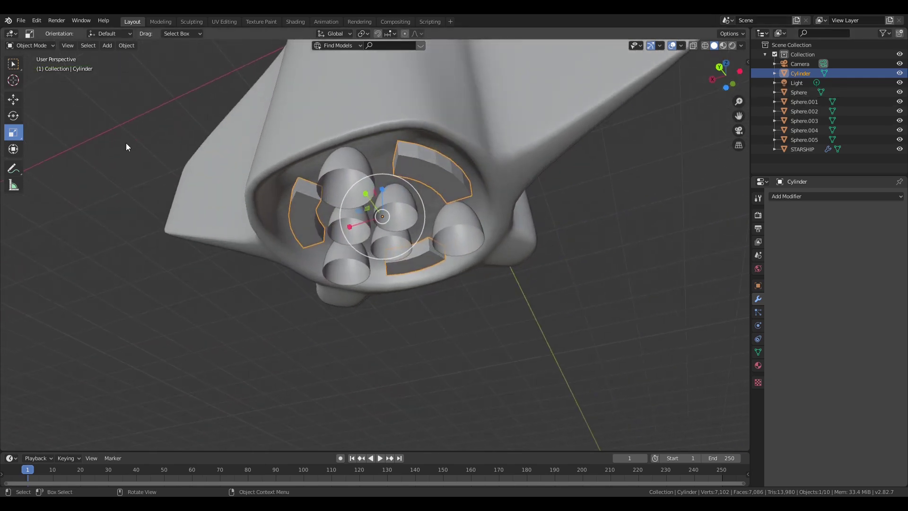
middle_click_drag(435, 171, 461, 173)
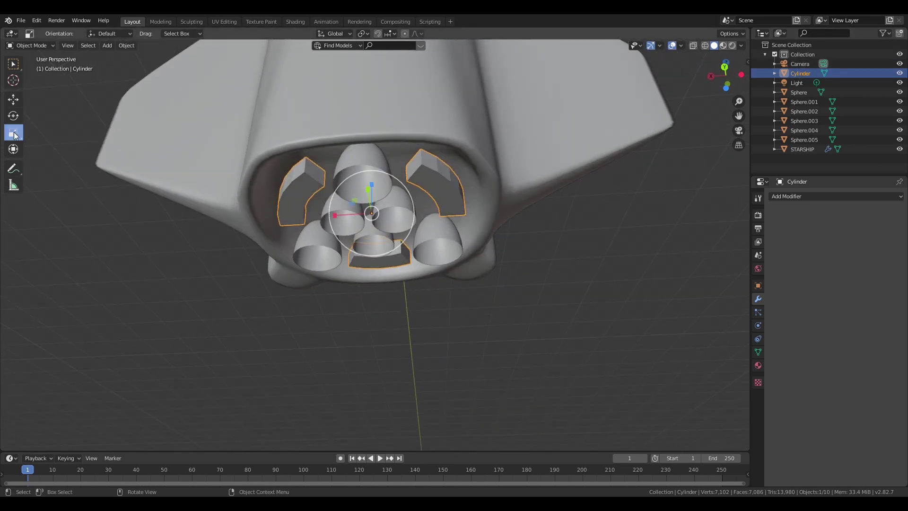
left_click_drag(371, 182, 374, 145)
Step: Select the ring segments and all six engine bells, raise them about 0.15 m along Z into the rocket's base, and save the file
left_click(13, 99)
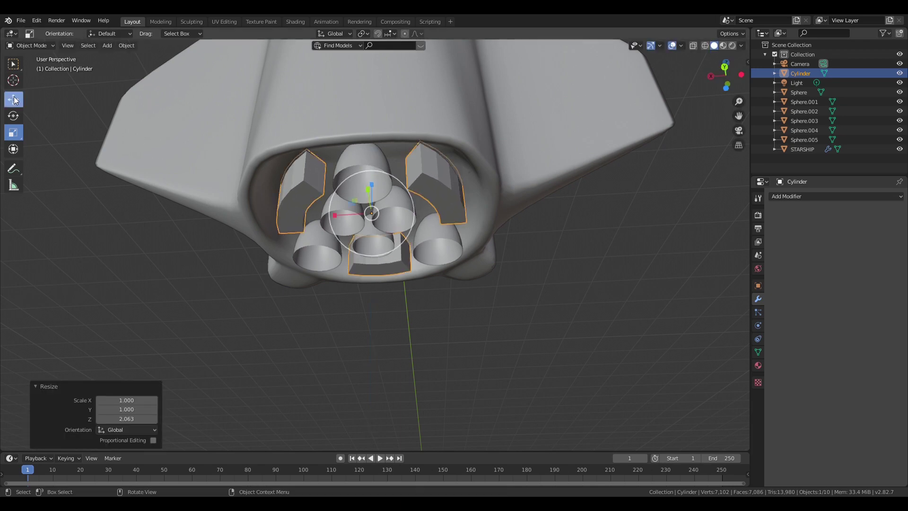
middle_click_drag(407, 160, 410, 210)
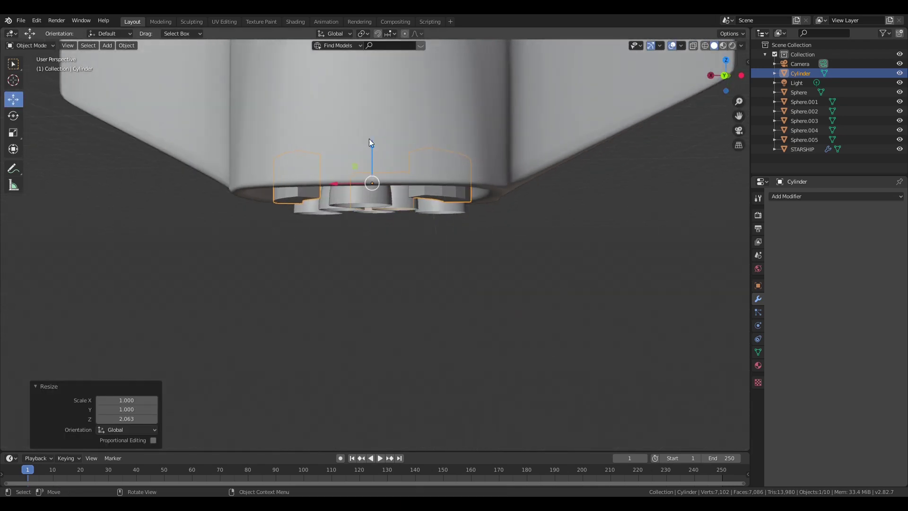
left_click(725, 76)
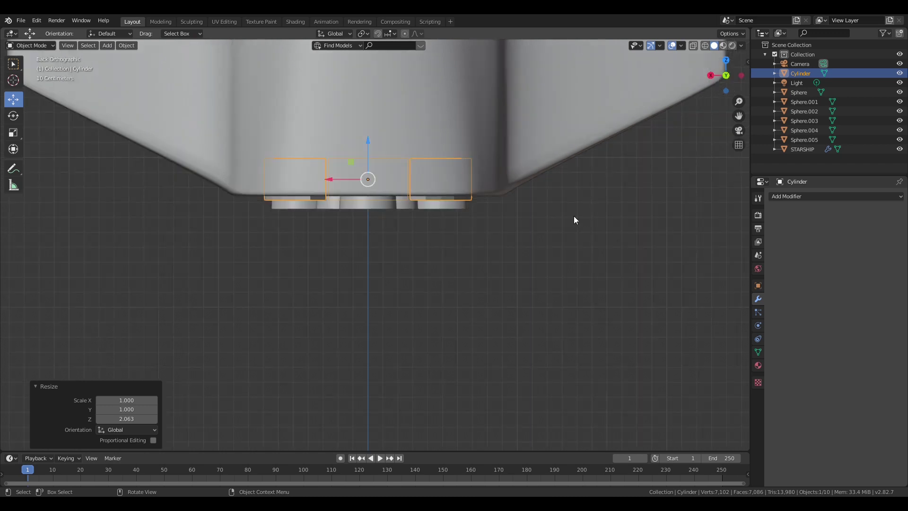
left_click_drag(520, 240, 259, 196)
middle_click_drag(259, 197, 372, 189)
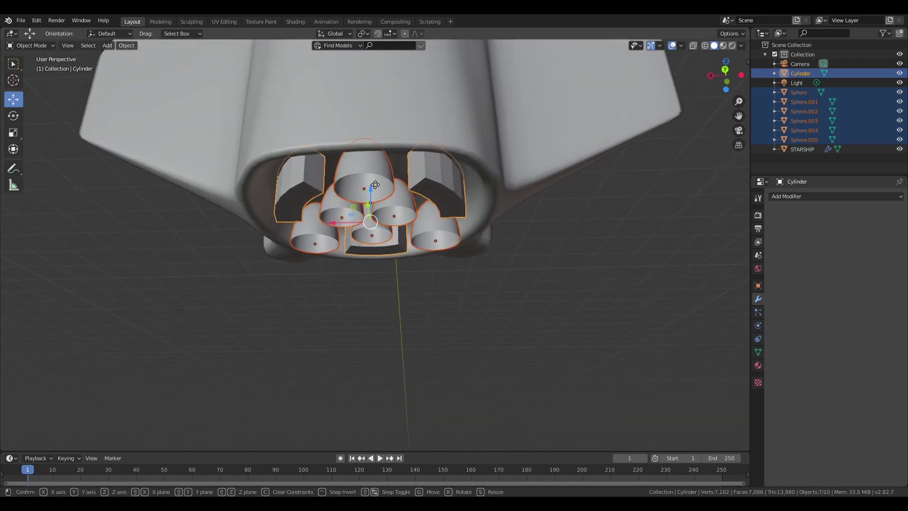
key("g")
key("z")
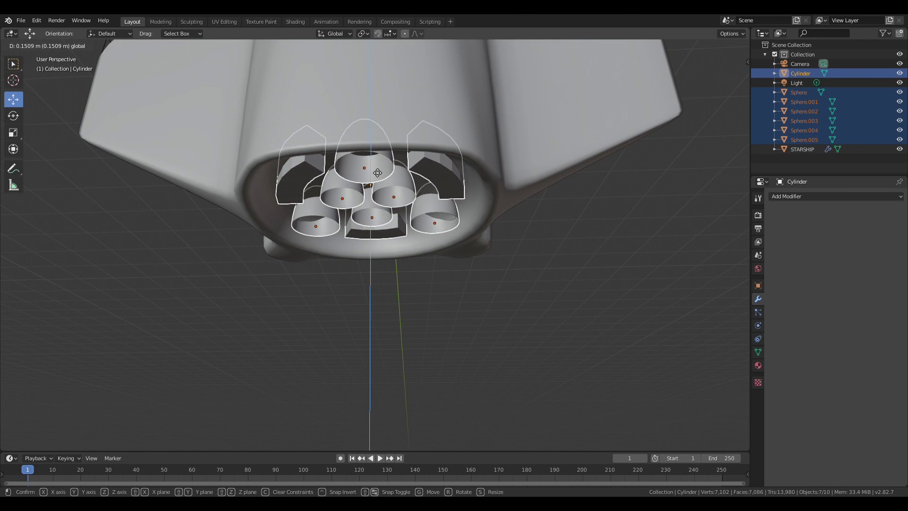
left_click(377, 177)
left_click(618, 345)
middle_click_drag(618, 345, 217, 129)
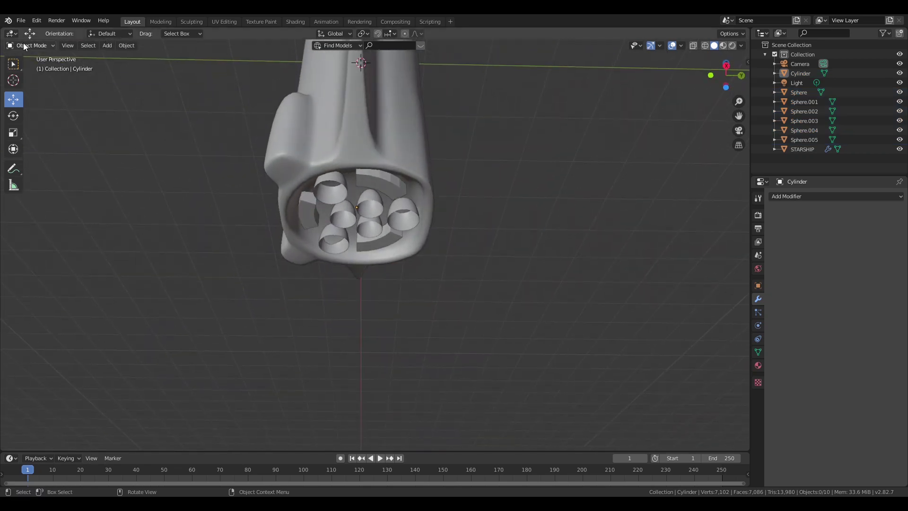
key("ctrl+s")
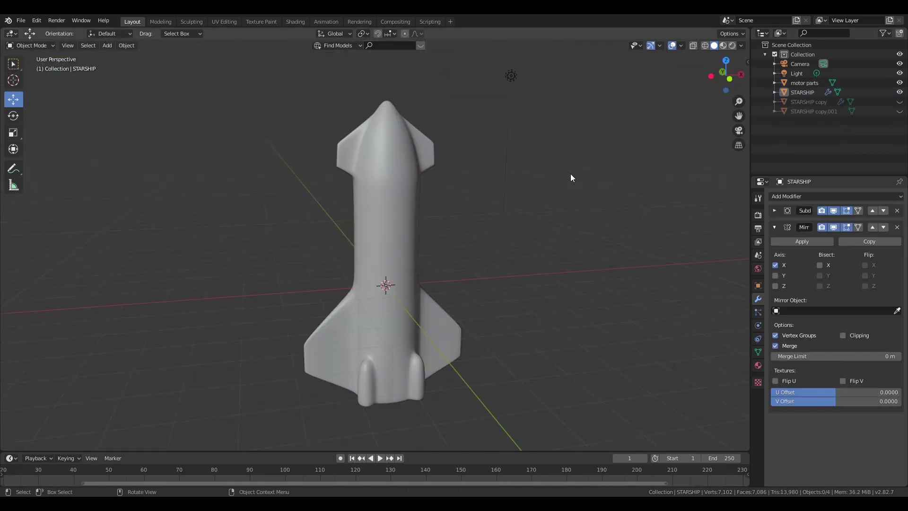
Step: Enable X bisect in STARSHIP's Mirror modifier with a merge limit of 0.001 m
middle_click_drag(357, 158, 368, 264)
left_click(365, 231)
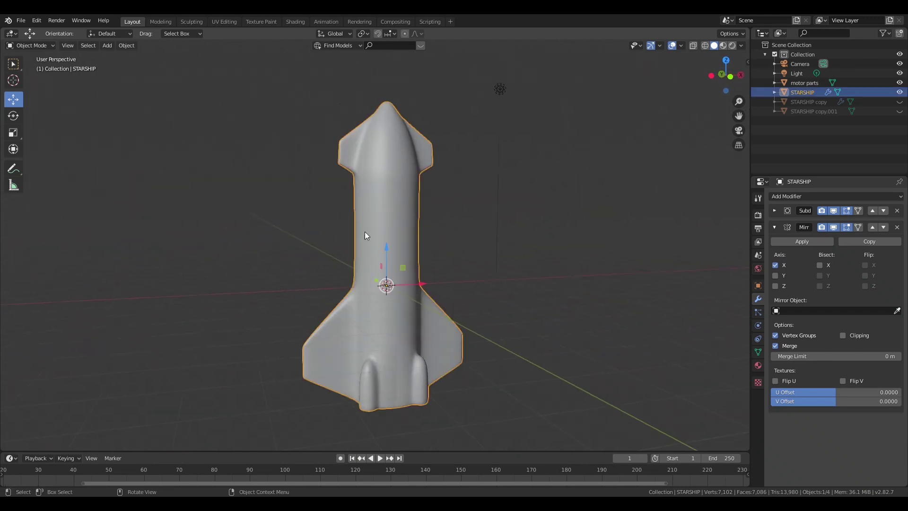
left_click(820, 266)
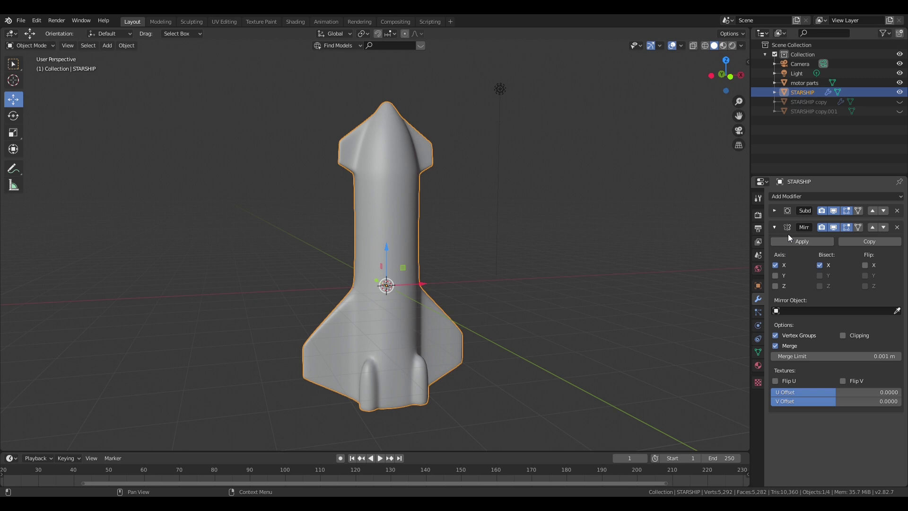
key("ctrl+z")
Step: Apply the Subdivision and Mirror modifiers to STARSHIP
middle_click_drag(567, 246, 57, 281)
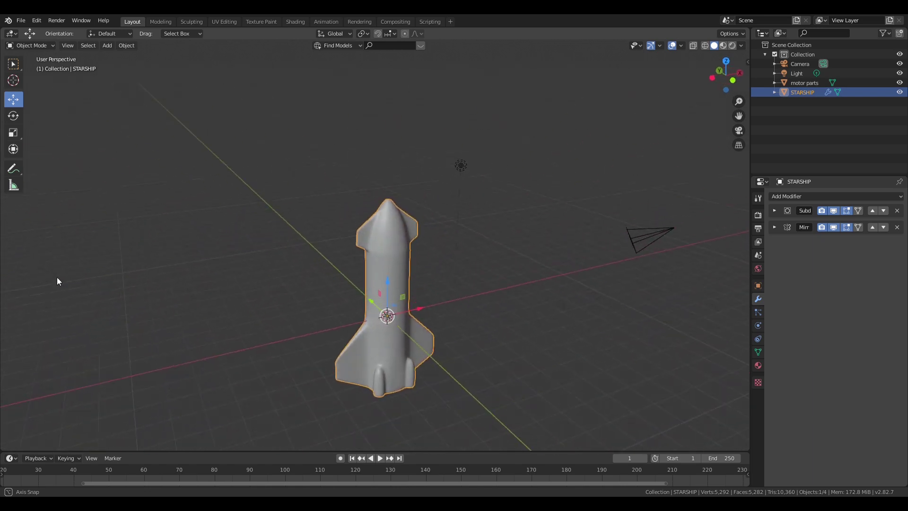
scroll(412, 302, "up", 3)
middle_click_drag(418, 306, 349, 264, "shift")
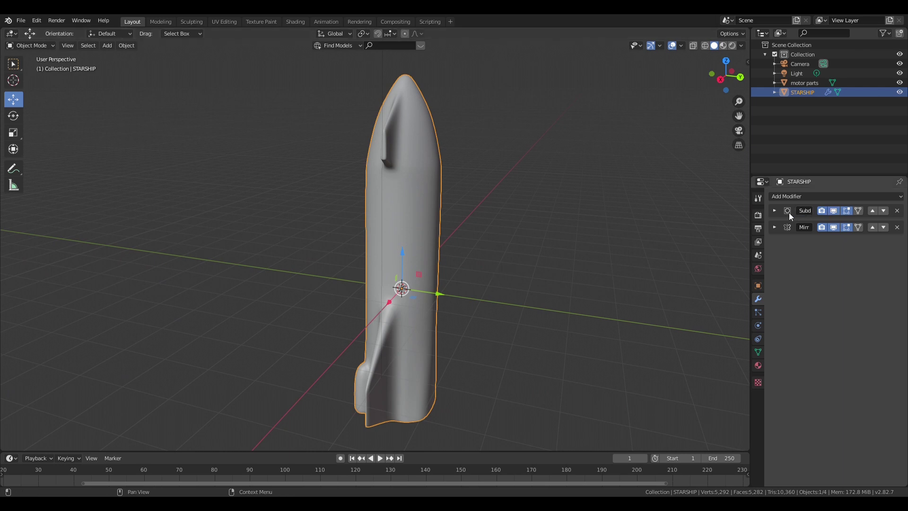
left_click(774, 211)
left_click(812, 223)
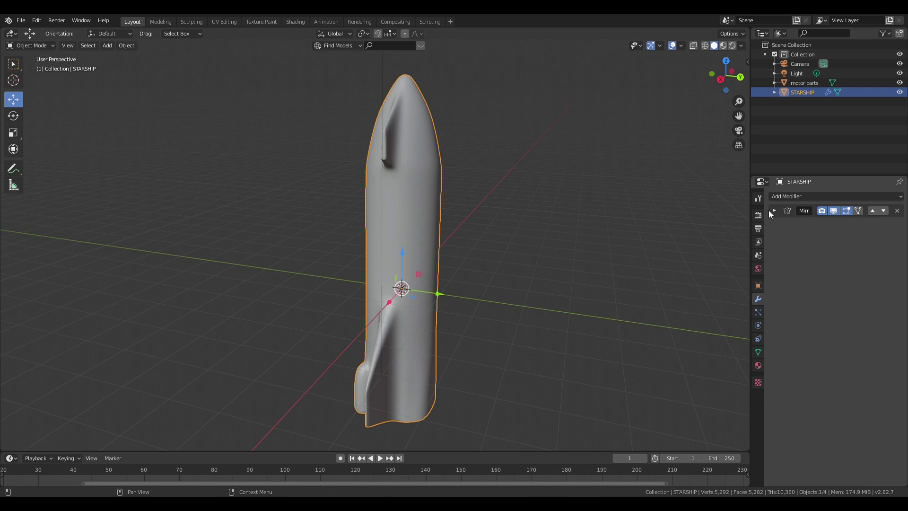
left_click(774, 211)
left_click(796, 223)
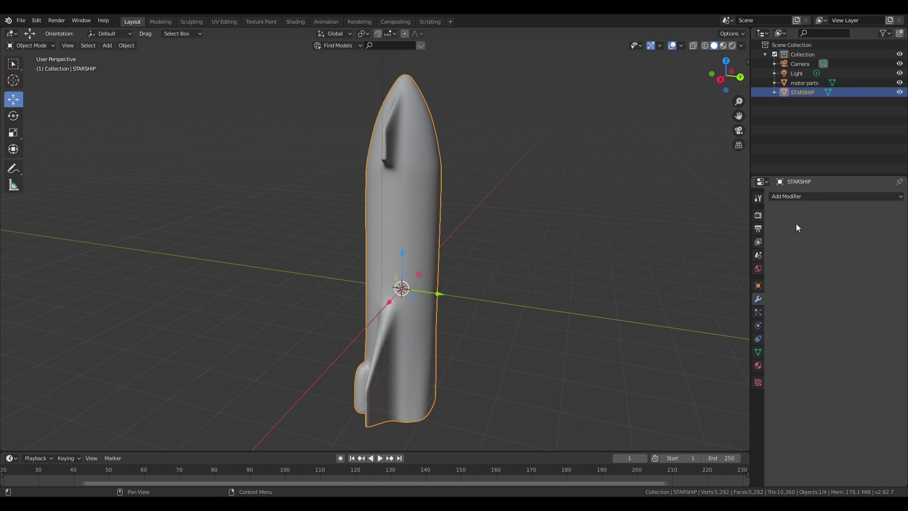
Step: Open STARSHIP in the UV Editing workspace and project its whole mesh's UVs from the front view
middle_click_drag(605, 210, 298, 174)
key("ctrl+Page_Down")
key("ctrl+Page_Down")
key("ctrl+Page_Down")
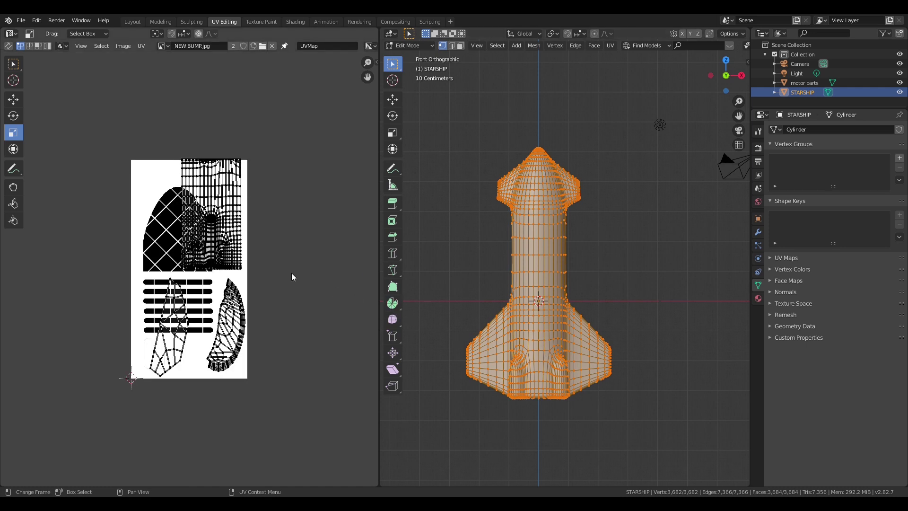
key("u")
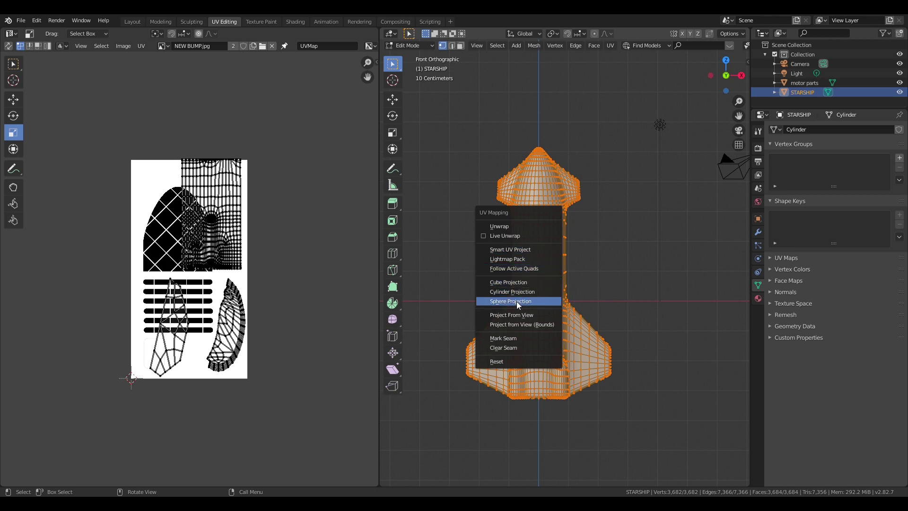
left_click(507, 315)
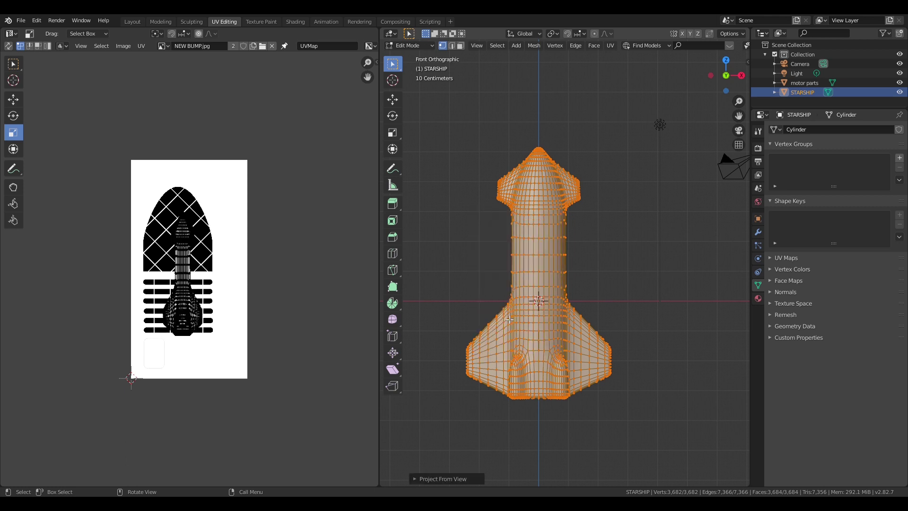
Step: Select all of STARSHIP's UVs and enlarge them until the body is wider than the NEW BUMP.jpg pattern, adjusting the Y scale separately
key("a")
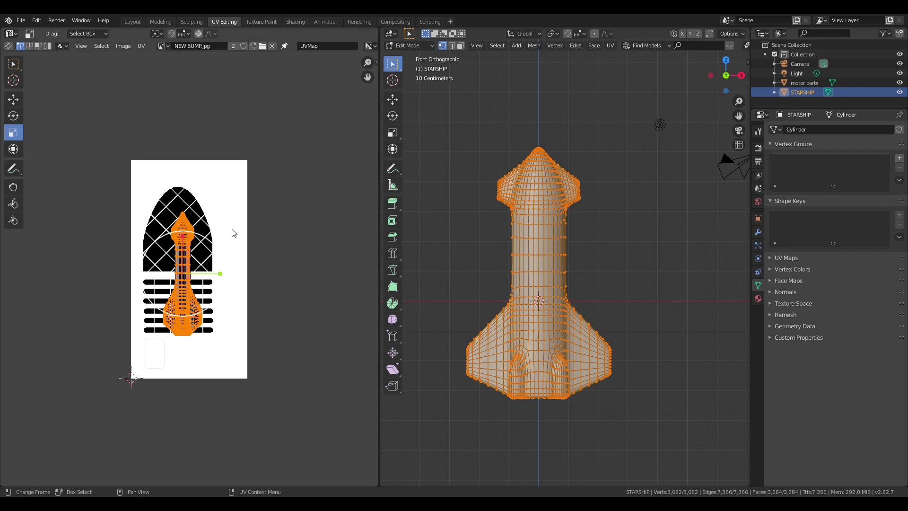
left_click_drag(246, 242, 299, 184)
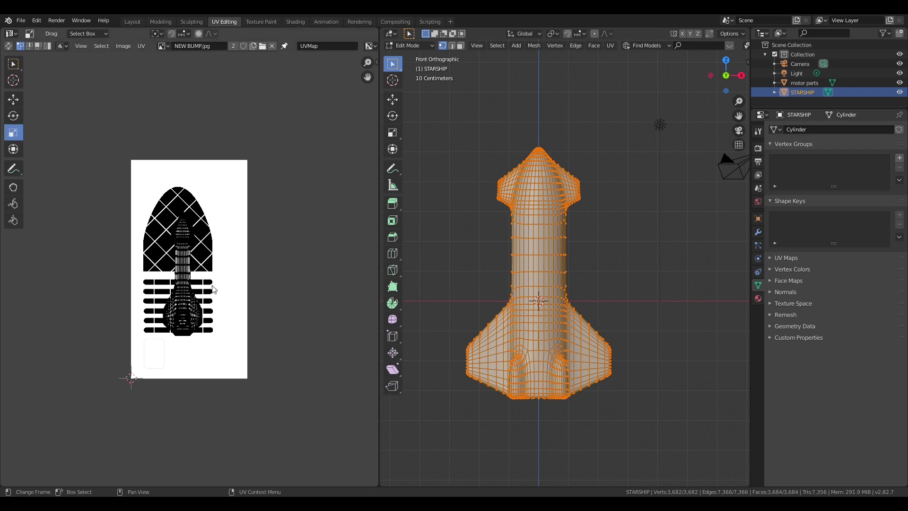
key("a")
key("s")
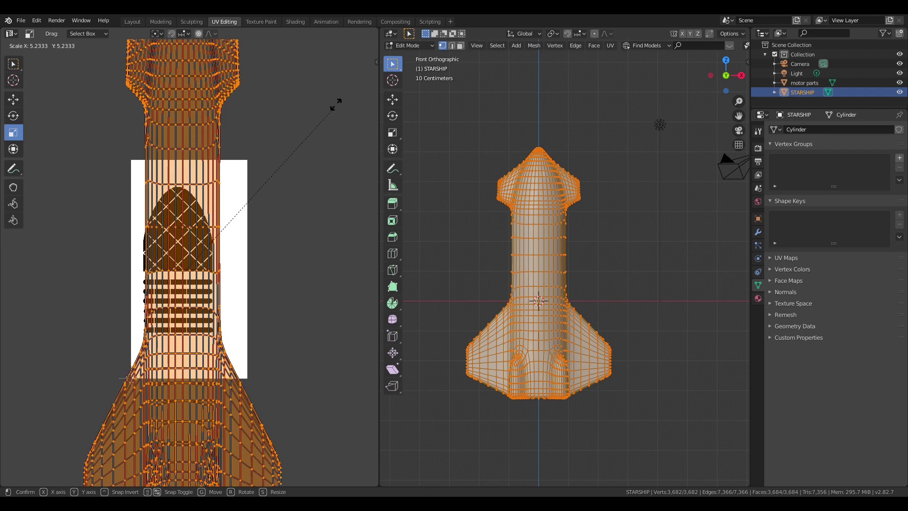
key("y")
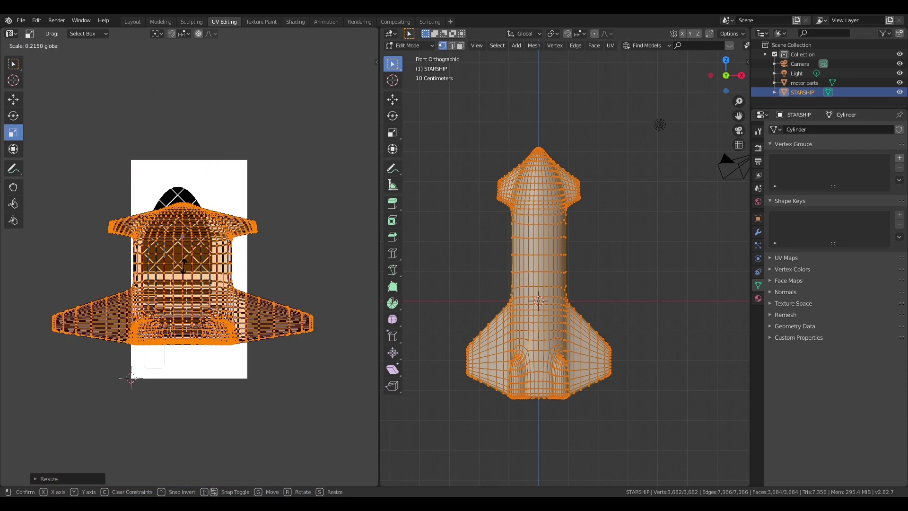
left_click(183, 264)
Step: Centre the UV layout's nose over the tile pattern with its tip at the image's upper edge, and open the Shading workspace
left_click(13, 99)
left_click_drag(206, 284, 203, 327)
scroll(207, 328, "down", 2)
scroll(189, 269, "up", 3)
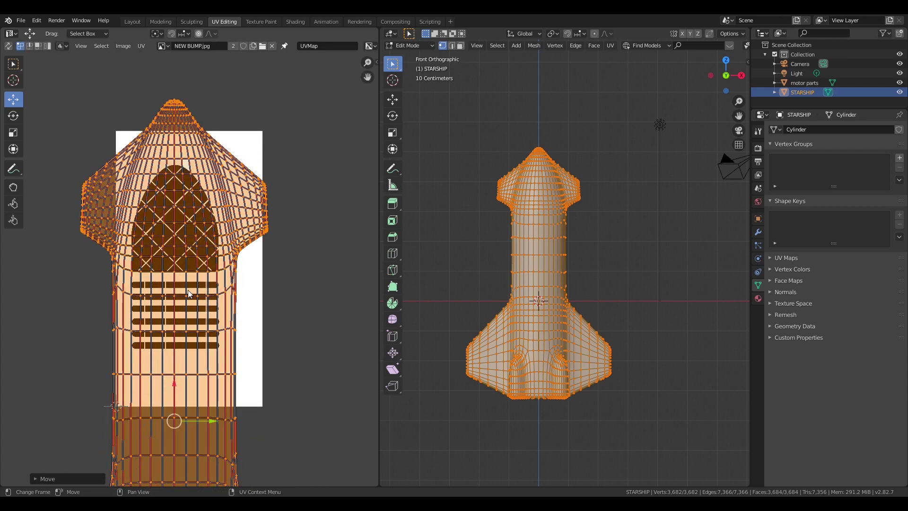
left_click_drag(213, 421, 214, 421)
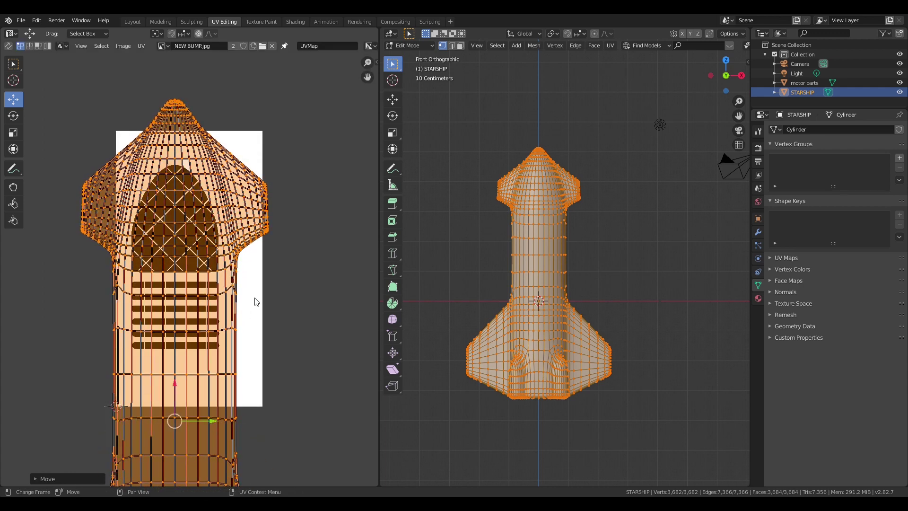
left_click_drag(175, 384, 176, 422)
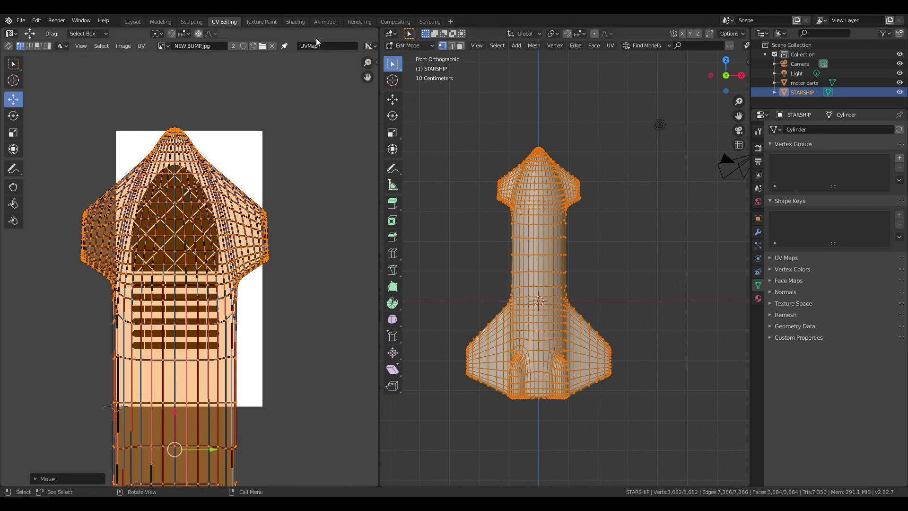
left_click(295, 21)
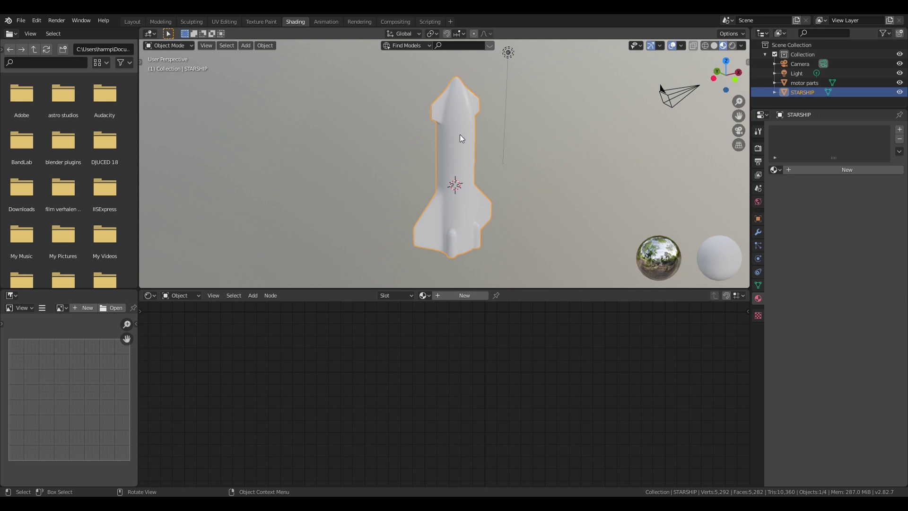
Step: Create a new material on STARSHIP and name it front
left_click(450, 294)
double_click(458, 295)
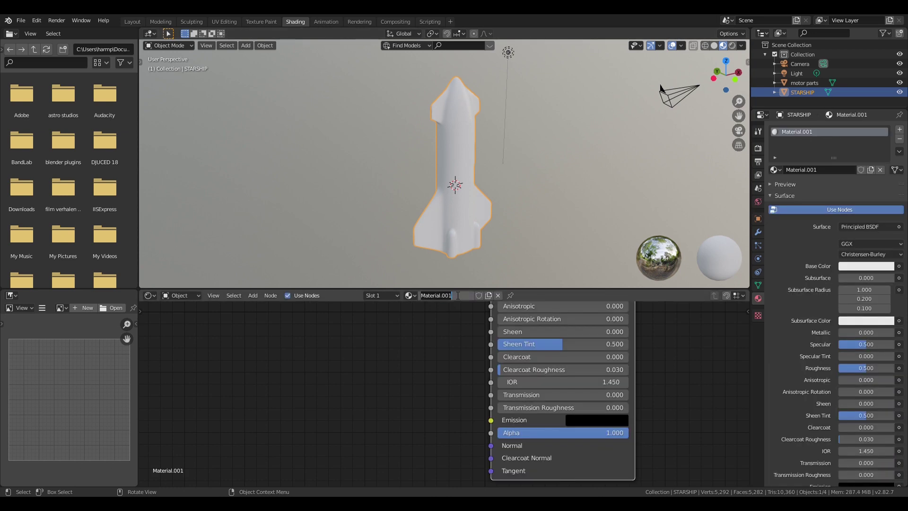
type("front")
key("Return")
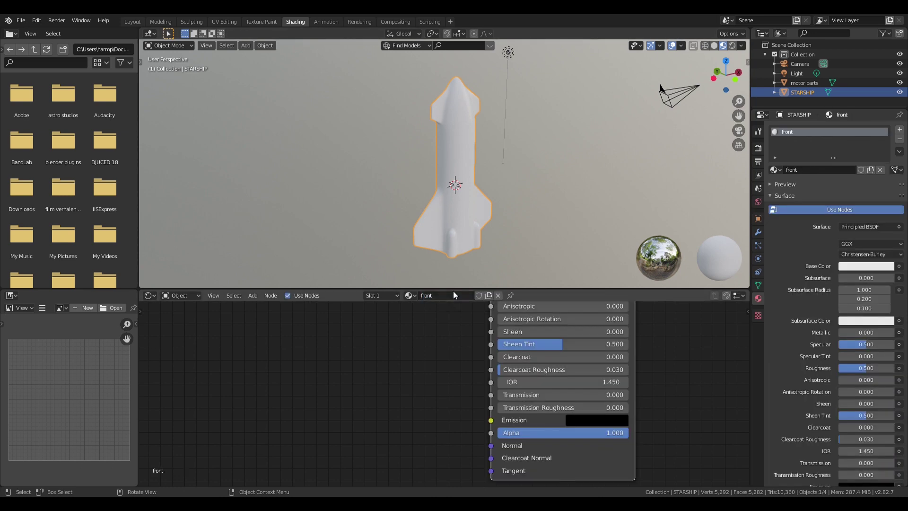
Step: Place NEW BUMP.jpg as an image texture node beside the Principled BSDF in the front material's node graph
scroll(442, 337, "down", 3)
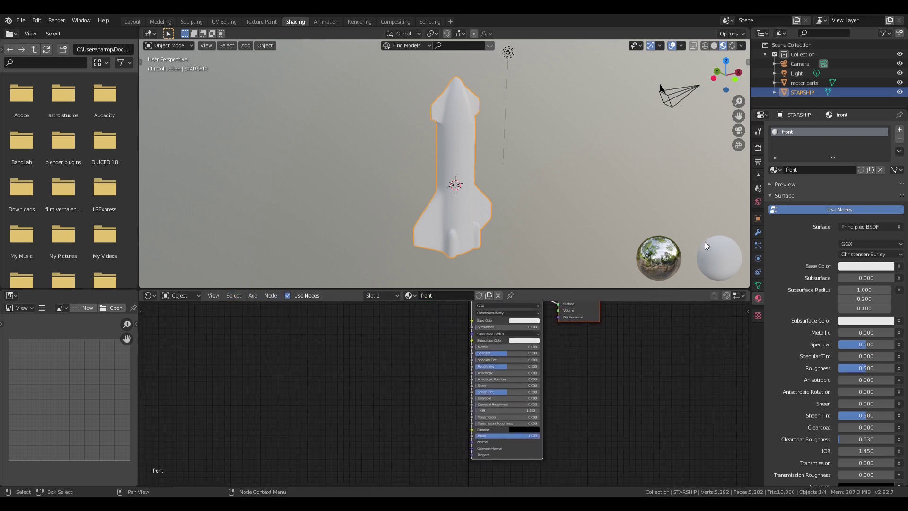
left_click_drag(304, 450, 362, 389)
left_click(361, 389)
Step: Add a Bump node, feeding the image's Color into its Height and its Normal into the Principled BSDF's Normal
left_click(253, 295)
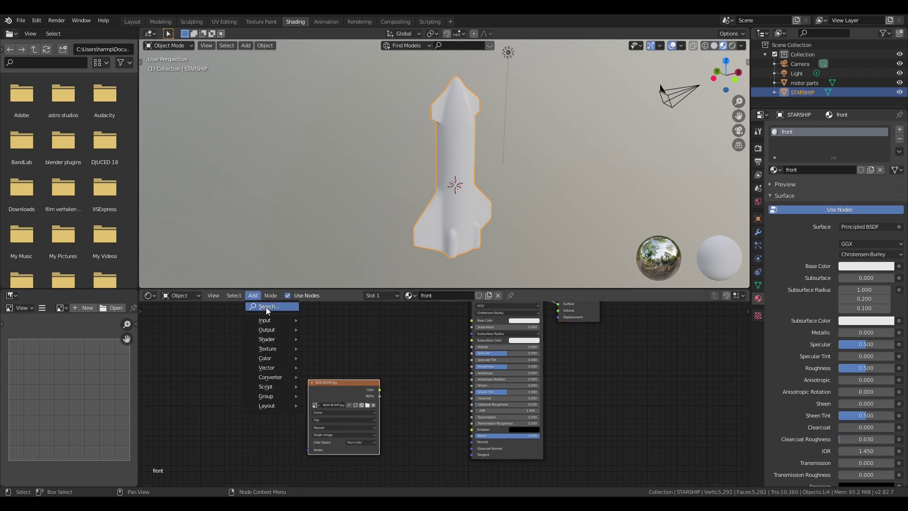
left_click(290, 307)
type("bump")
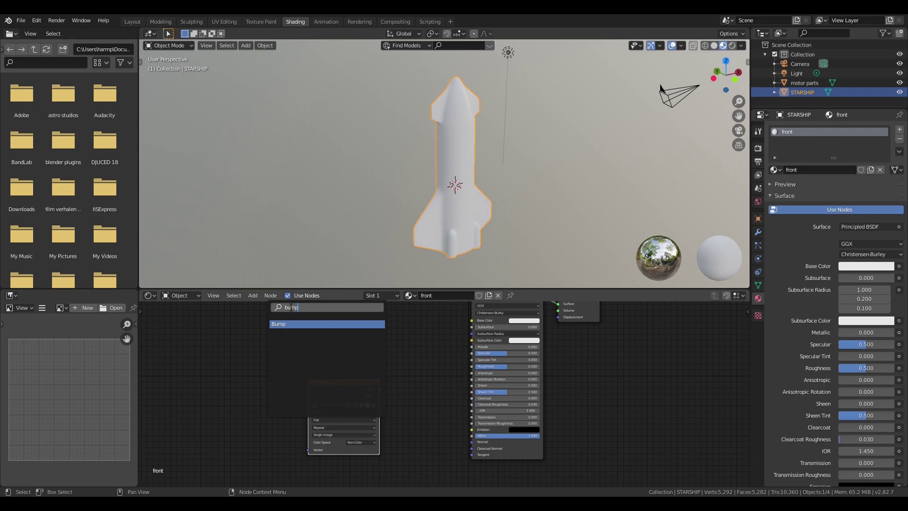
key("Return")
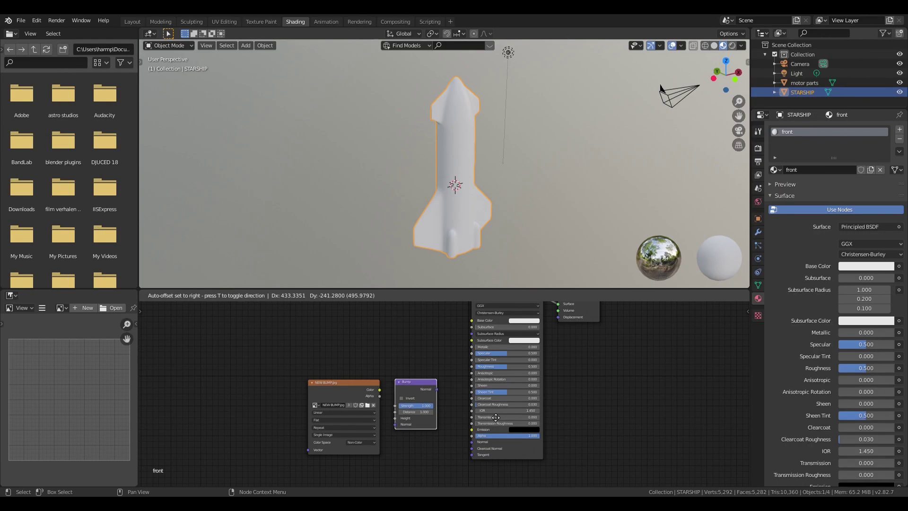
left_click(398, 395)
left_click_drag(380, 390, 394, 418)
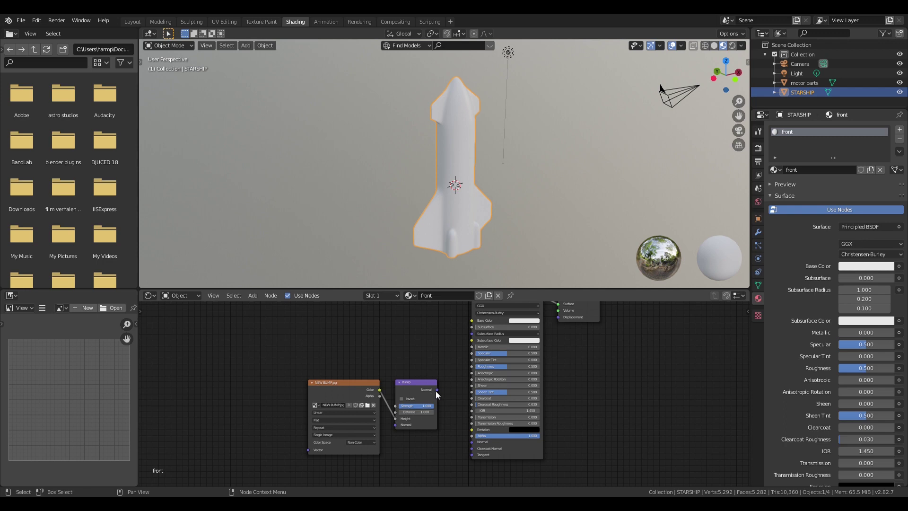
left_click_drag(437, 390, 470, 442)
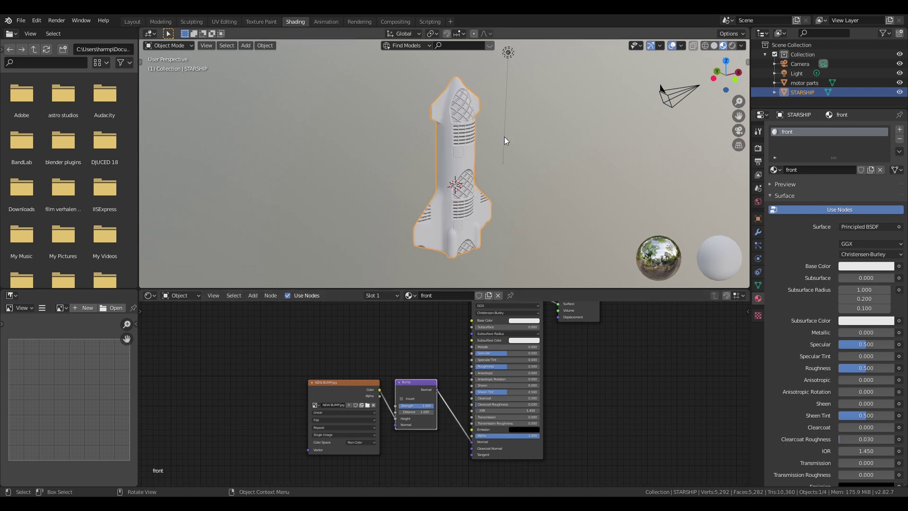
Step: Set the NEW BUMP.jpg texture node's extension mode to Extend and check the pattern on the rocket
middle_click_drag(504, 138, 458, 134)
scroll(498, 113, "up", 5)
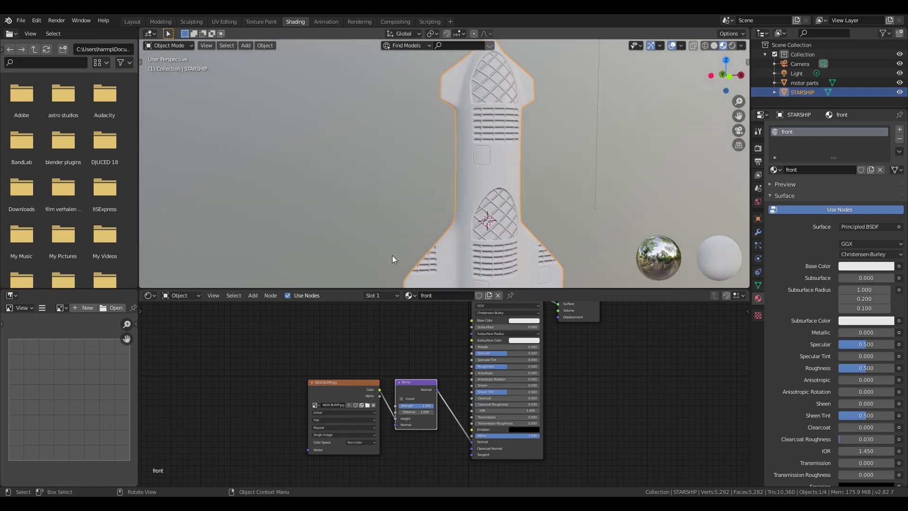
left_click(341, 428)
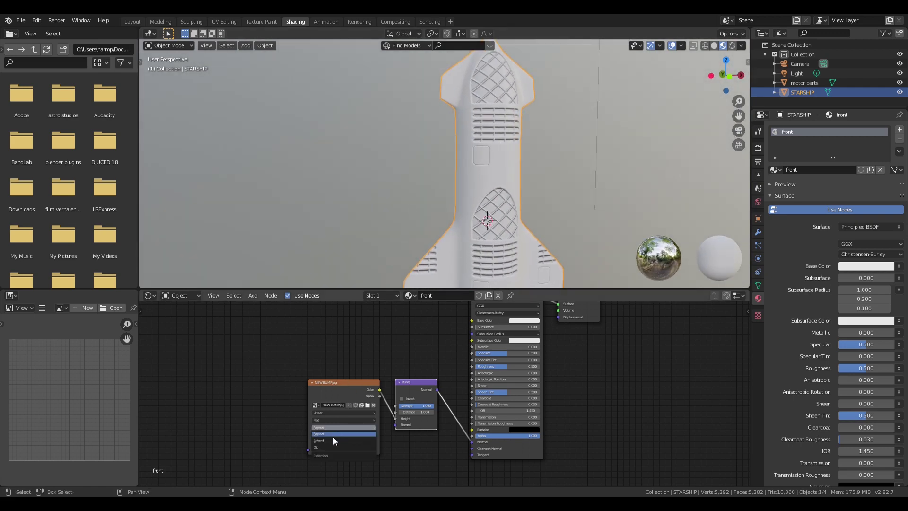
left_click(324, 440)
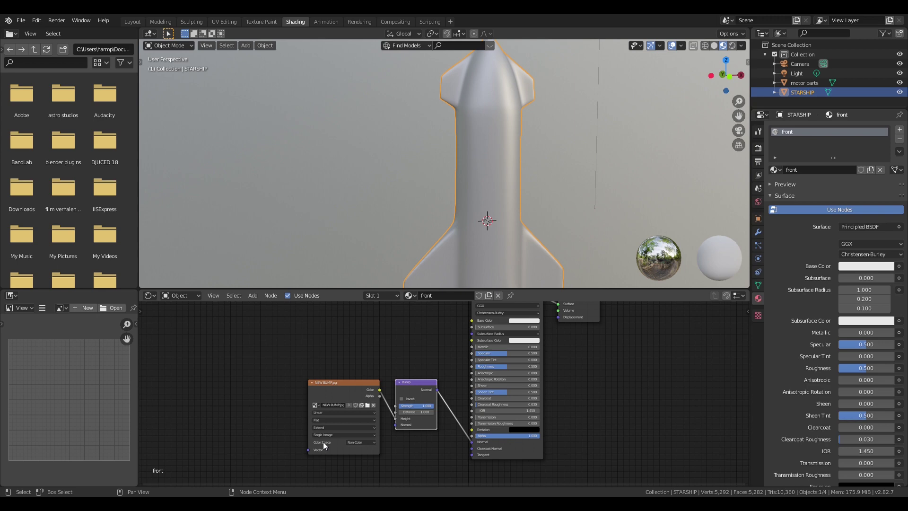
middle_click_drag(494, 179, 470, 179)
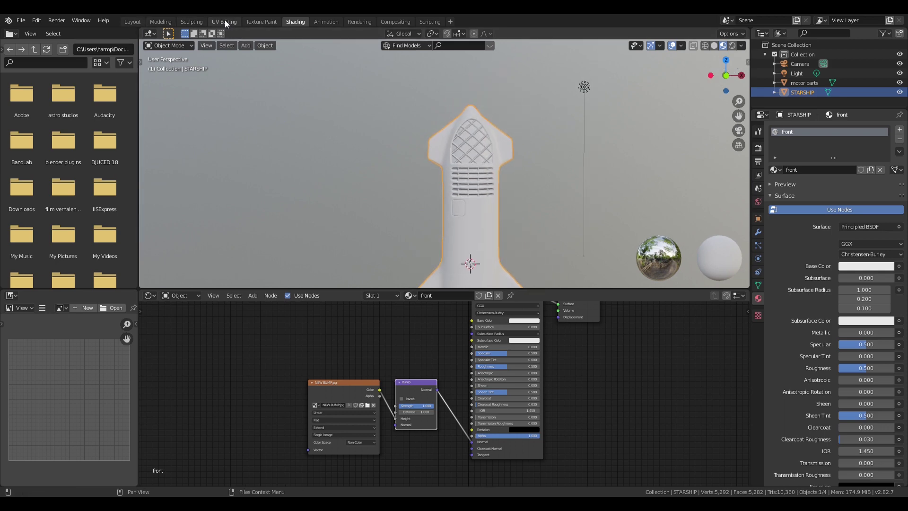
scroll(427, 185, "up", 2)
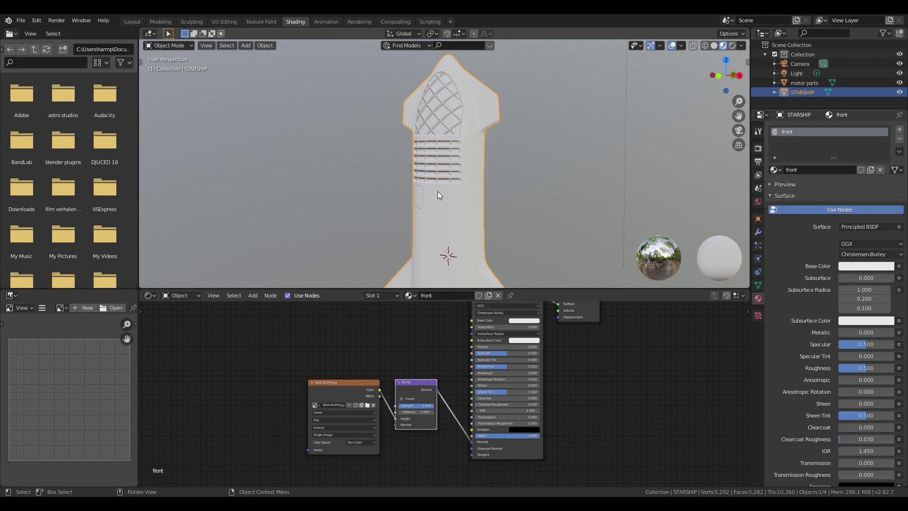
Step: Duplicate the NEW BUMP.jpg texture node and place the copy above the Principled BSDF chain
middle_click_drag(438, 191, 410, 222)
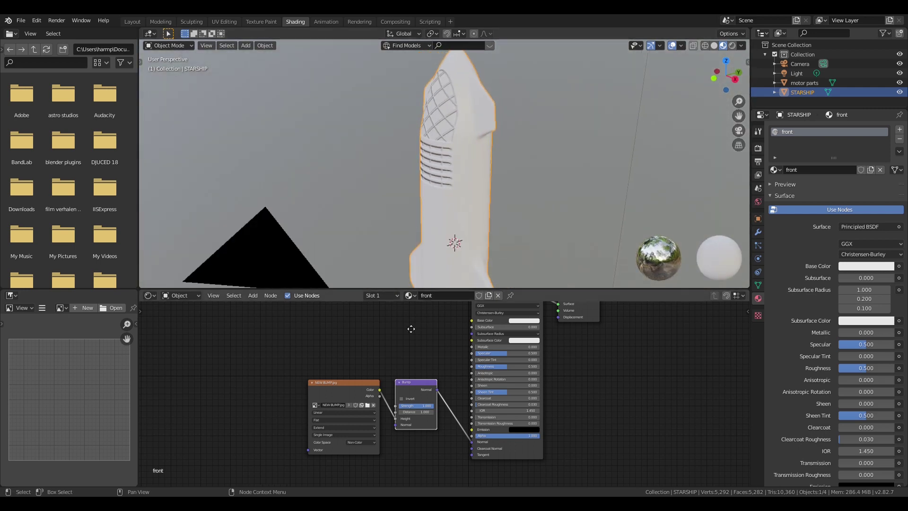
middle_click_drag(412, 330, 396, 418)
middle_click_drag(396, 417, 396, 418)
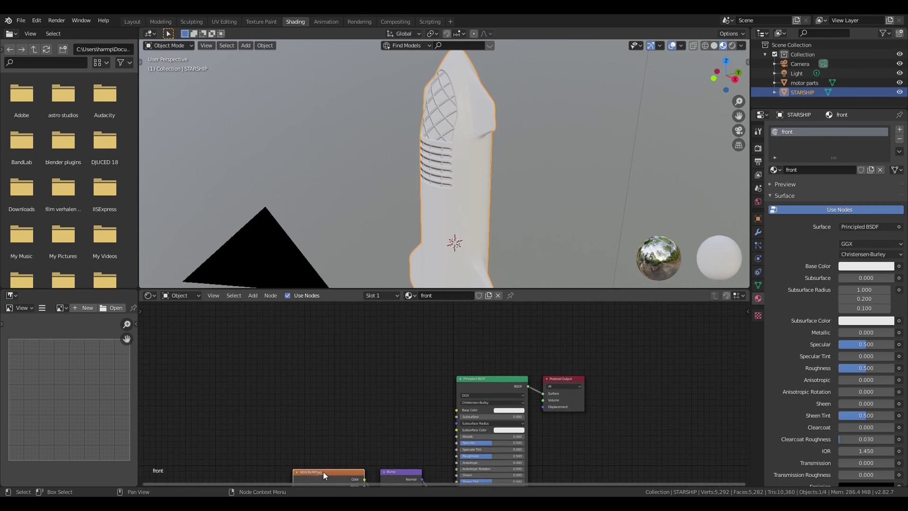
key("shift+d")
left_click(355, 310)
Step: Add a Glossy BSDF node next to the duplicated NEW BUMP.jpg texture node
left_click(253, 295)
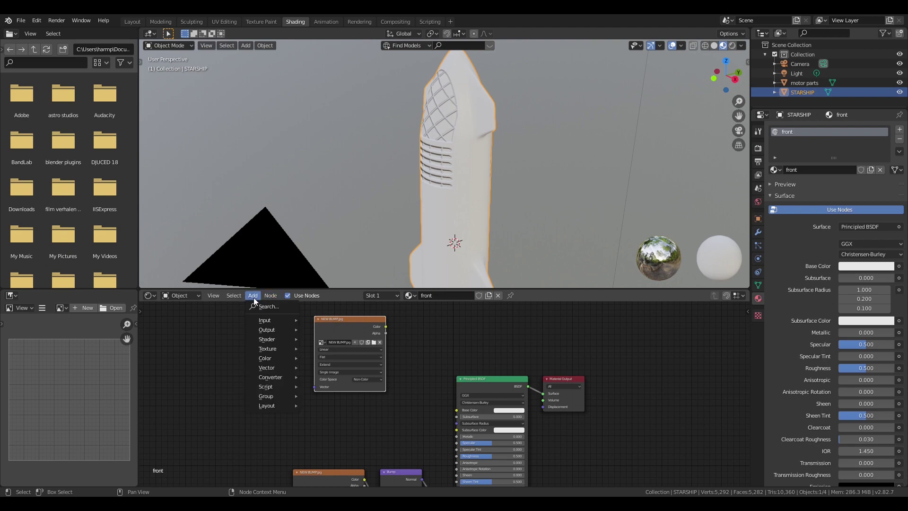
left_click(259, 306)
type("glos")
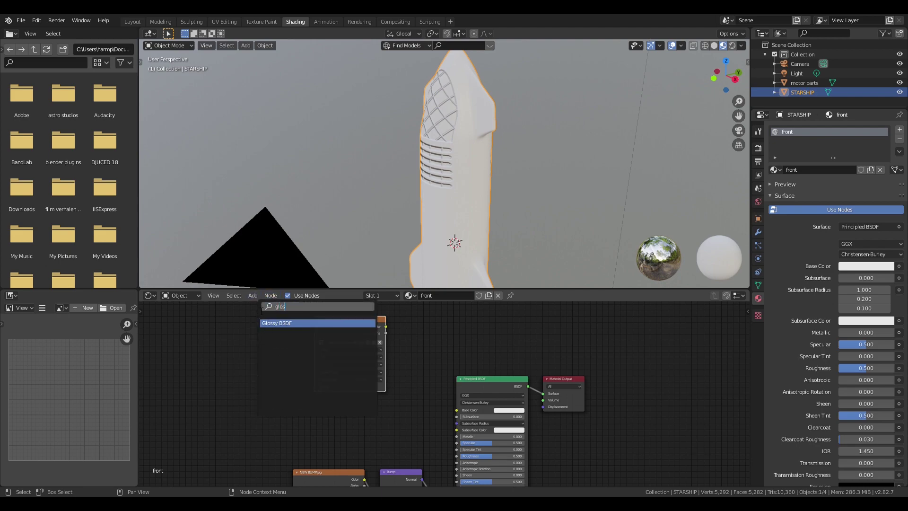
key("Return")
left_click_drag(262, 310, 527, 324)
left_click(534, 328)
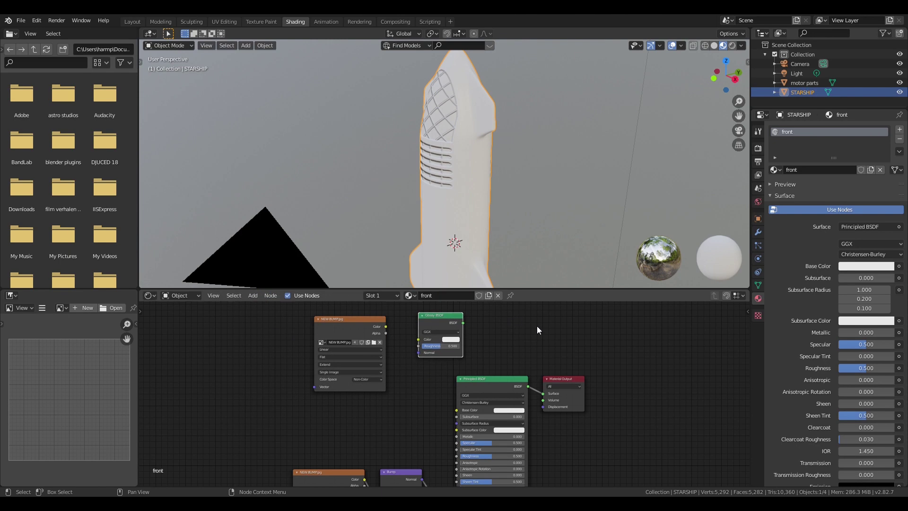
Step: Move the Material Output node farther from the Principled BSDF and add a Mix Shader node between them
left_click_drag(559, 383, 642, 363)
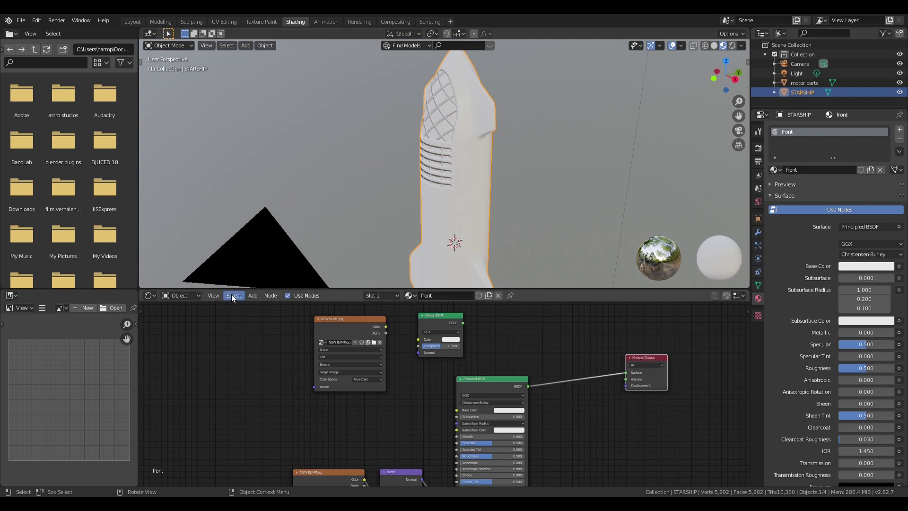
left_click(253, 295)
left_click(261, 307)
type("mix")
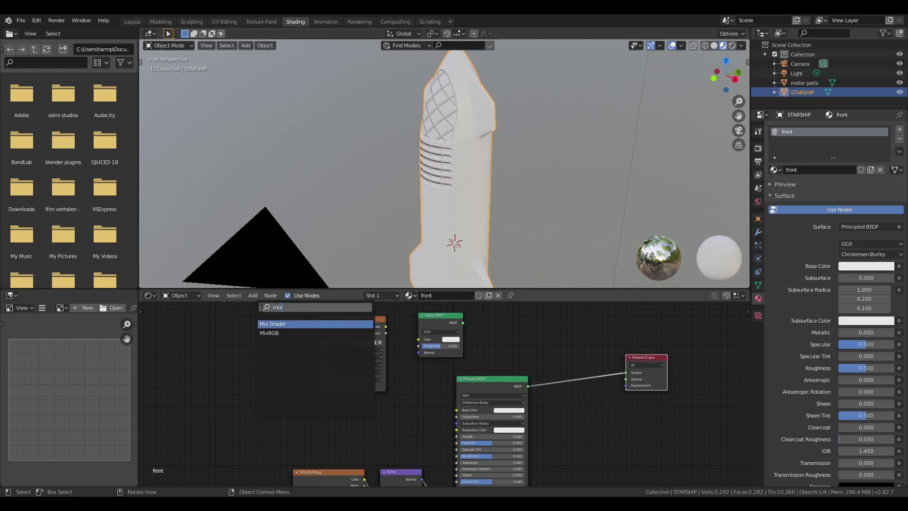
type(" s")
key("Return")
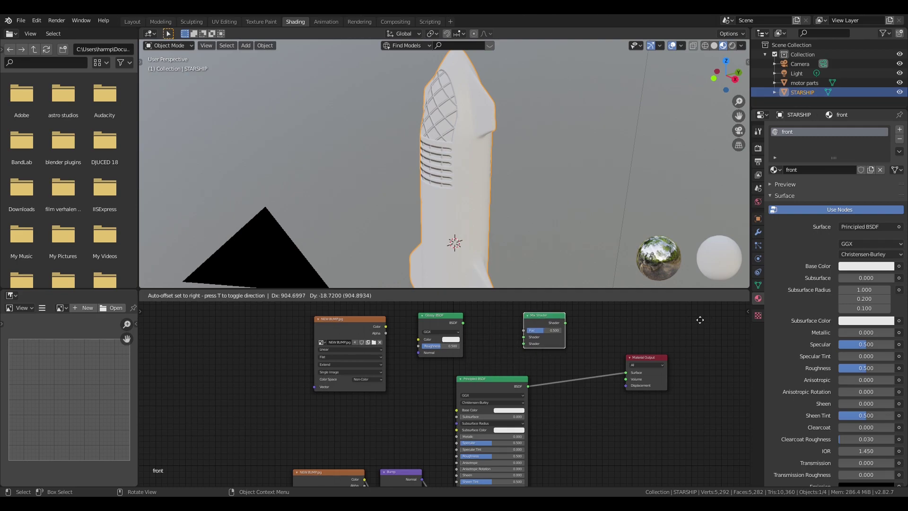
left_click(534, 337)
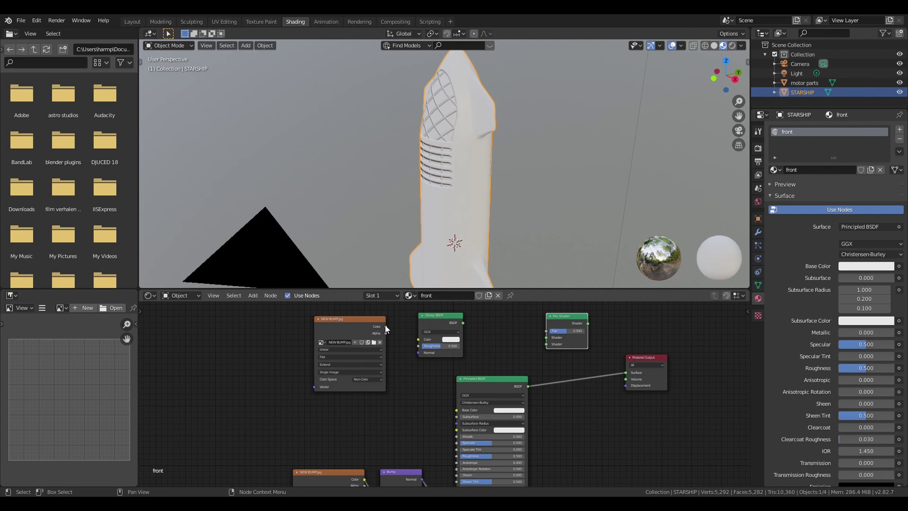
Step: Wire the duplicated image through Glossy BSDF, mix it with Principled BSDF into the Material Output, and raise the Principled Metallic to 0.777
left_click_drag(385, 326, 546, 337)
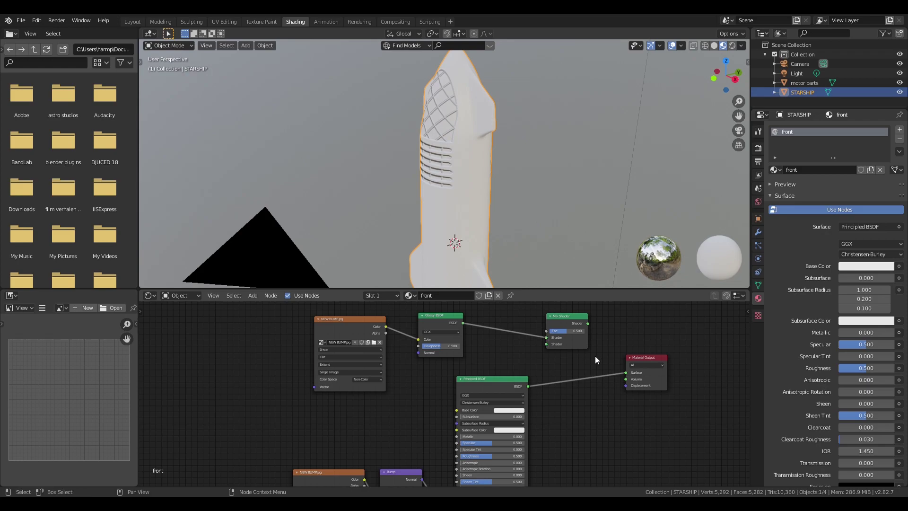
mouse_move(626, 372)
left_mouse_down()
mouse_move(547, 344)
mouse_move(626, 373)
left_mouse_up()
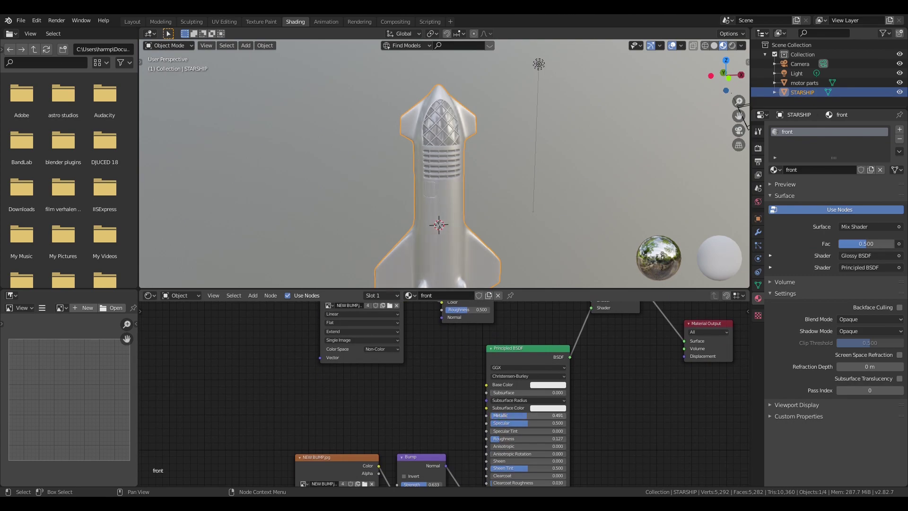
left_click_drag(527, 416, 540, 415)
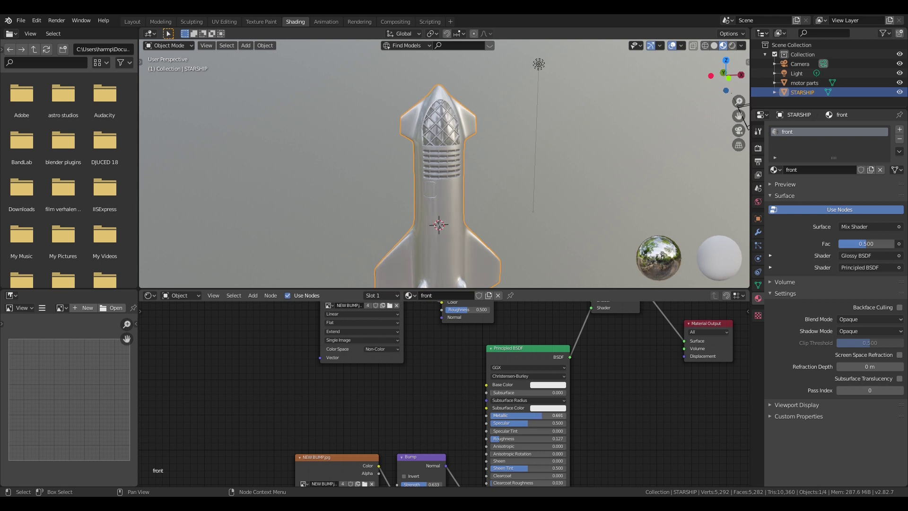
middle_click_drag(494, 219, 386, 212)
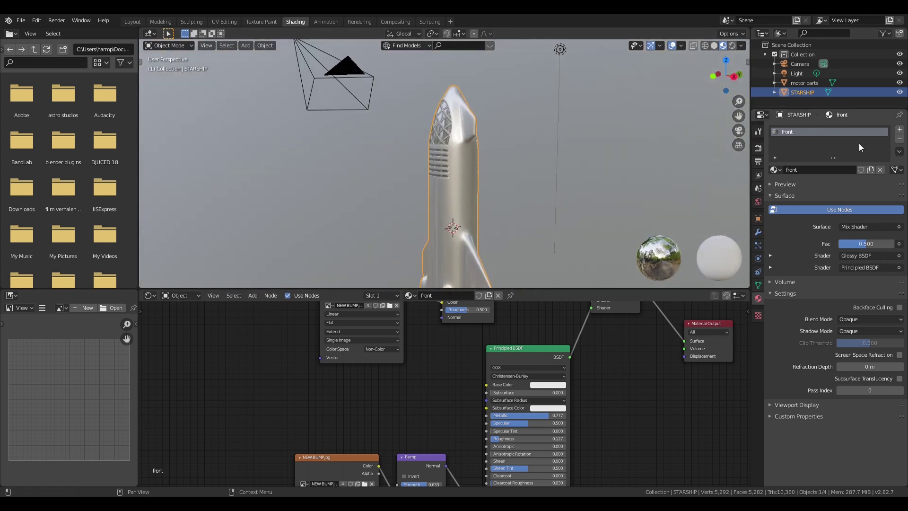
Step: Add a second material slot to STARSHIP with a new material named back
left_click(899, 129)
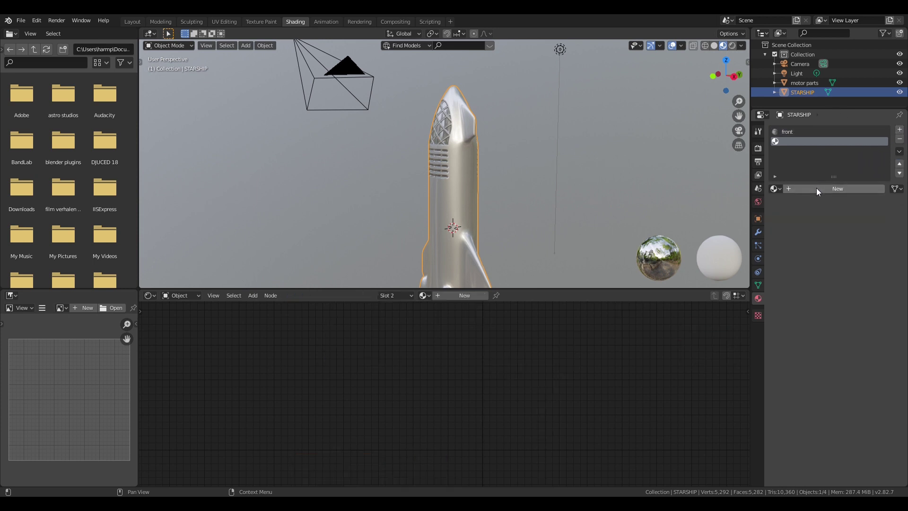
left_click(816, 188)
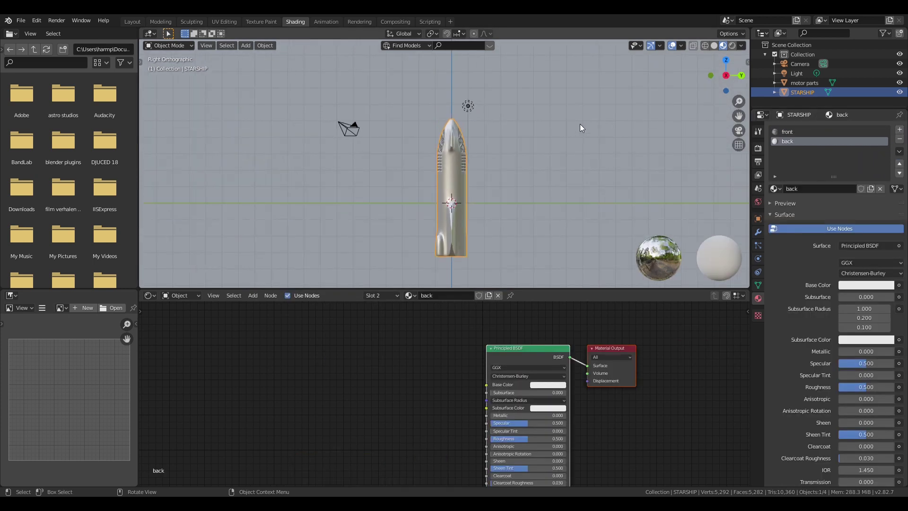
Step: Select the back half of STARSHIP's vertices in Edit Mode from the right view, with X-ray on
left_click(692, 45)
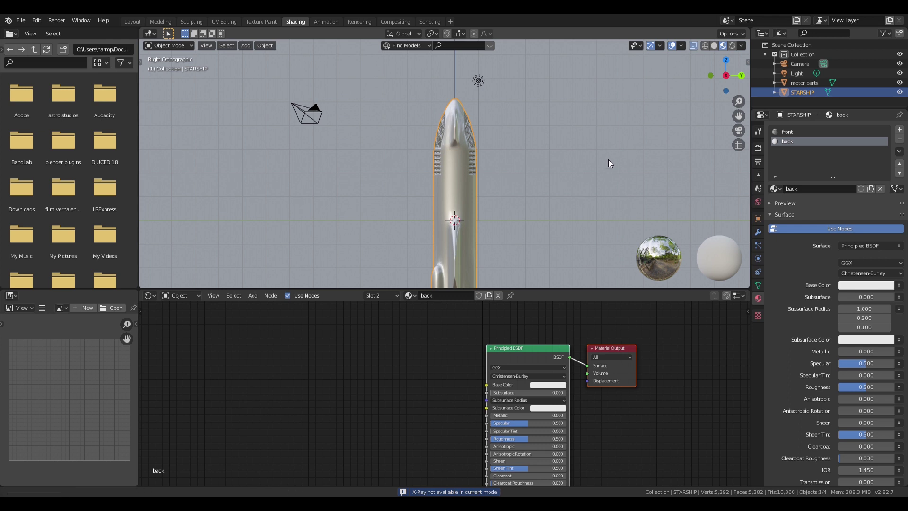
middle_click_drag(609, 160, 600, 128, "shift")
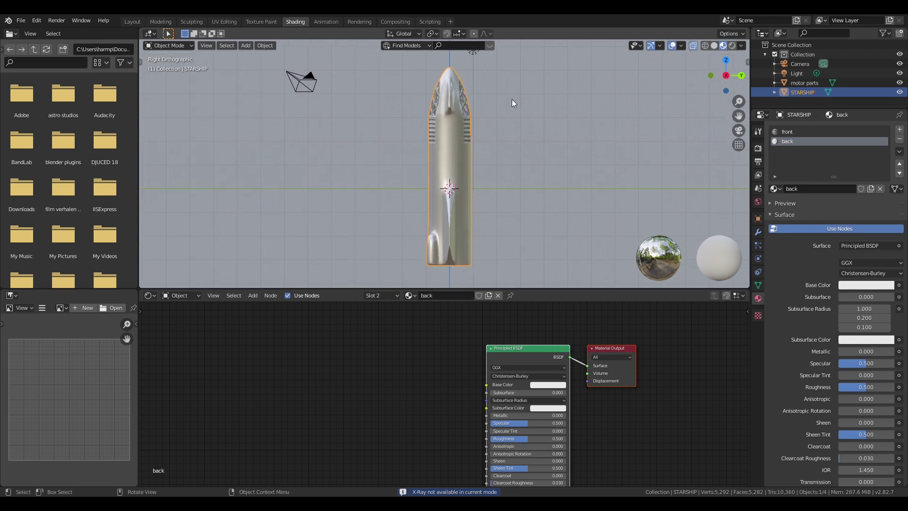
left_click(168, 45)
left_click(164, 65)
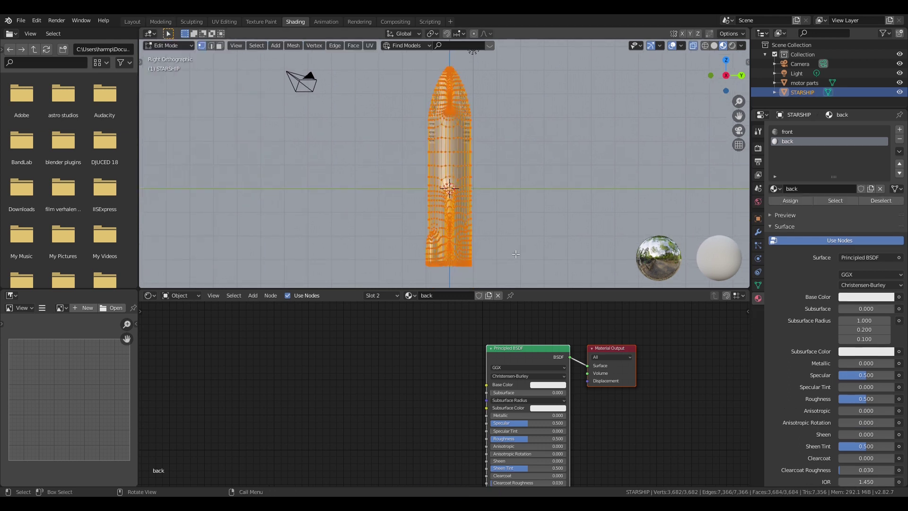
left_click_drag(492, 279, 454, 57)
Step: Box-deselect the stray vertices on the front side of the centre seam near STARSHIP's nose
scroll(453, 100, "up", 6)
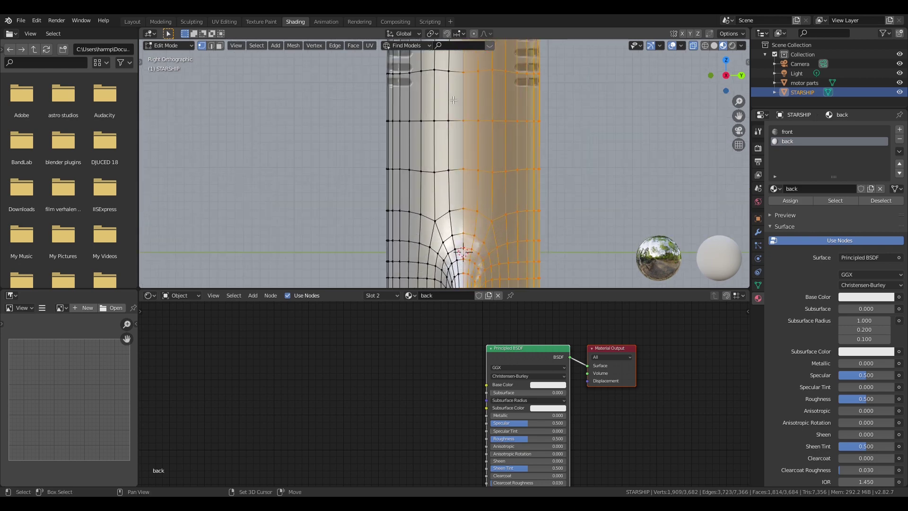
middle_click_drag(454, 100, 441, 222, "shift")
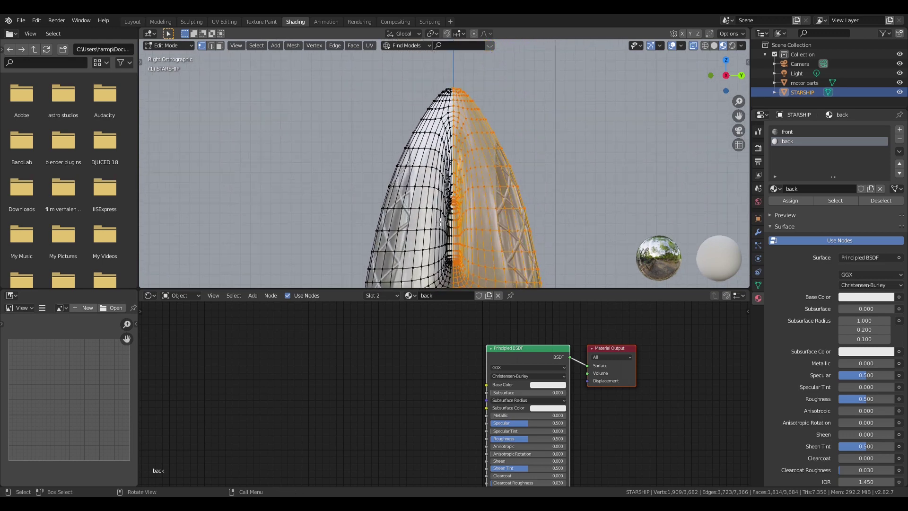
scroll(440, 221, "up", 3)
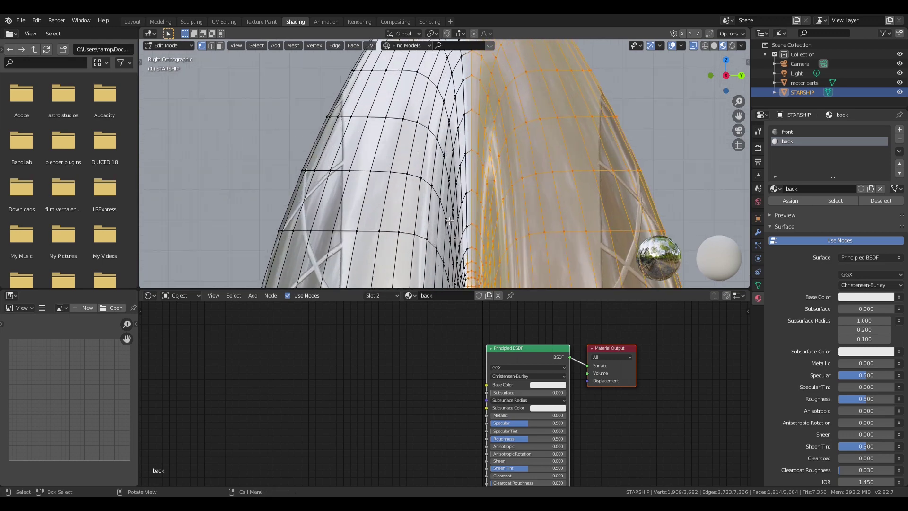
scroll(449, 221, "up", 3)
key("b")
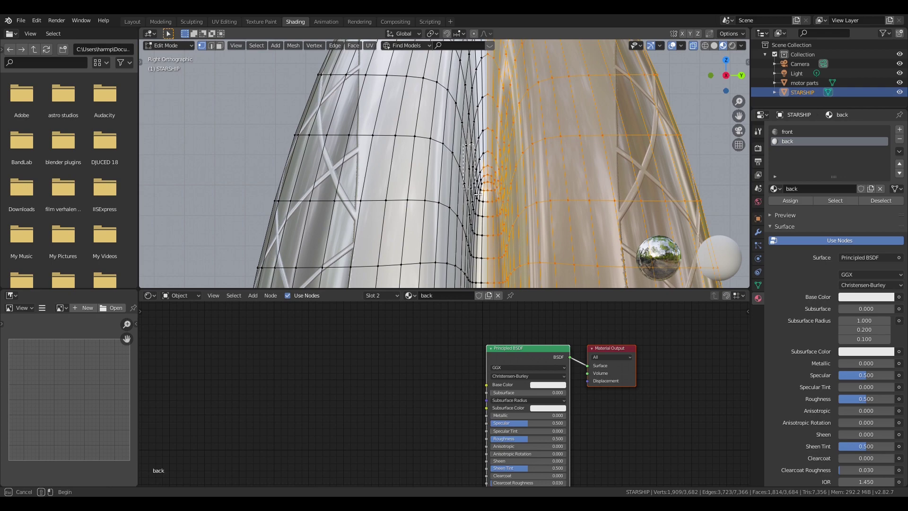
left_click_drag(464, 144, 485, 213)
middle_click_drag(489, 213, 487, 213)
scroll(455, 211, "down", 6)
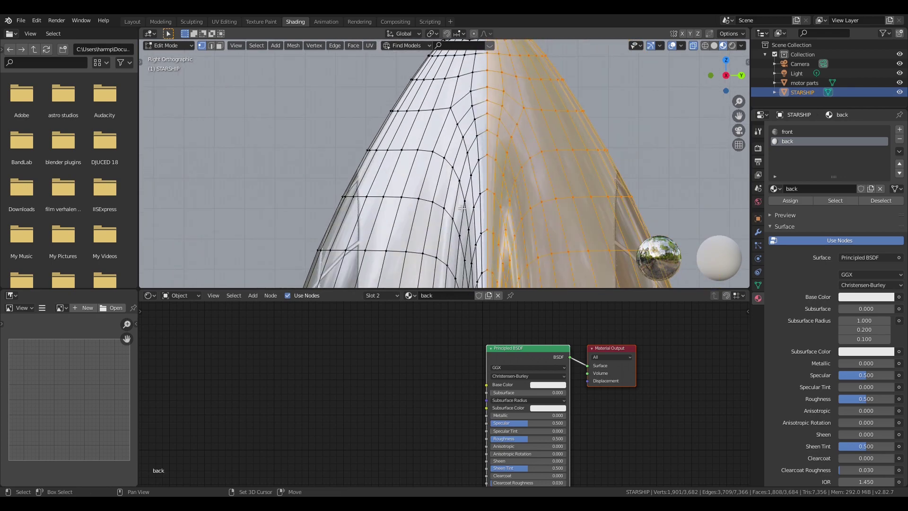
Step: Check the selection boundary down to STARSHIP's base and assign the back material to the selected half
scroll(456, 211, "up", 6)
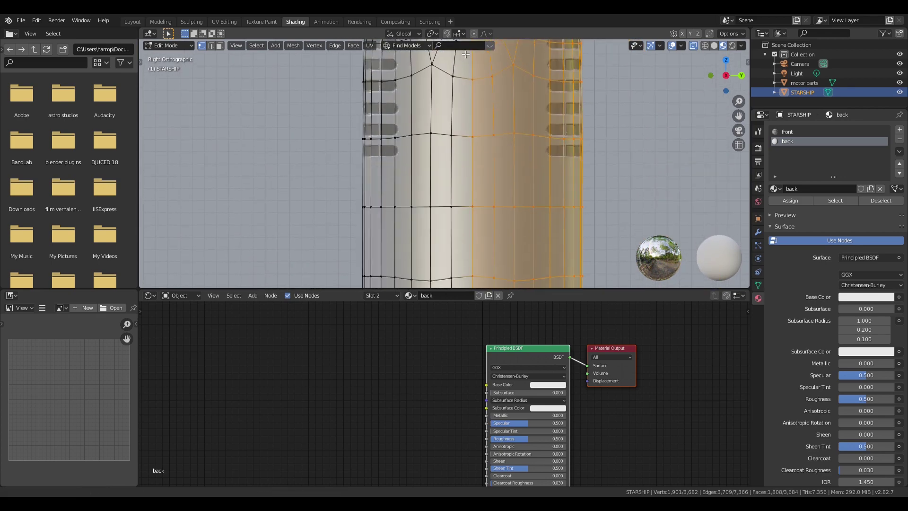
scroll(428, 251, "up", 6)
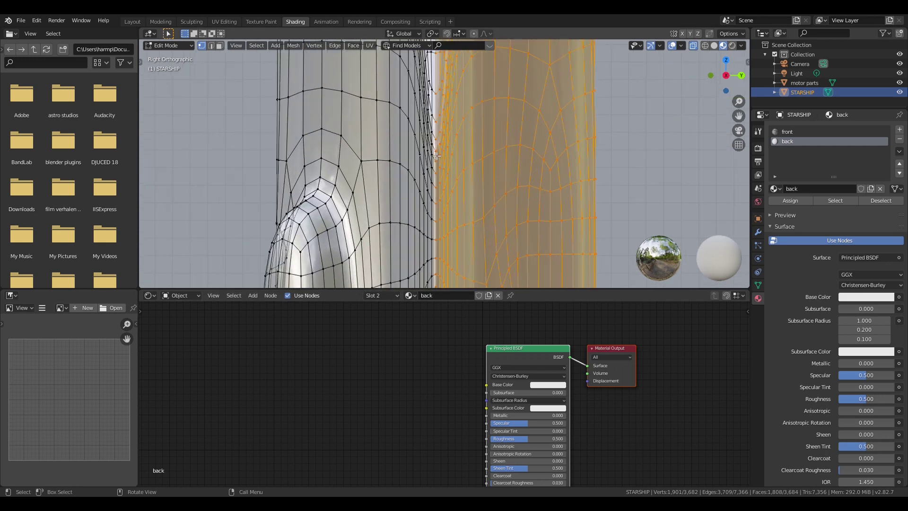
scroll(467, 85, "down", 6)
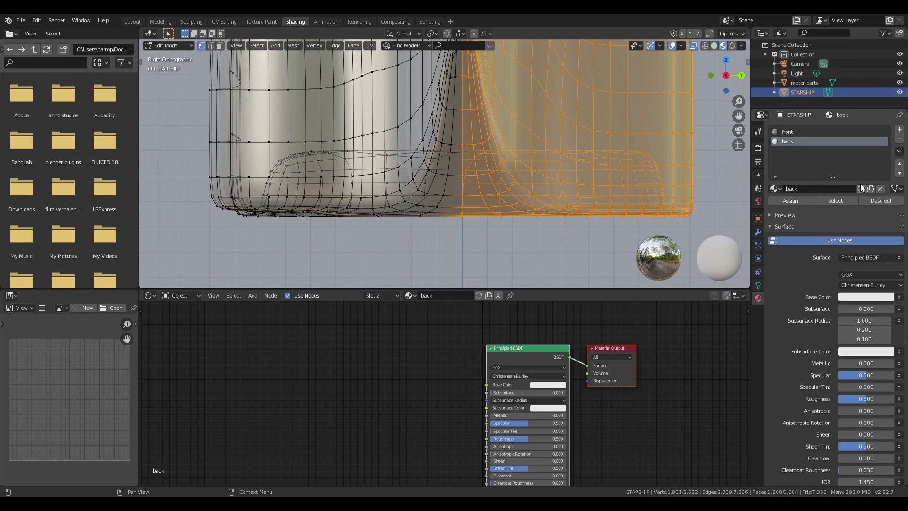
left_click(804, 201)
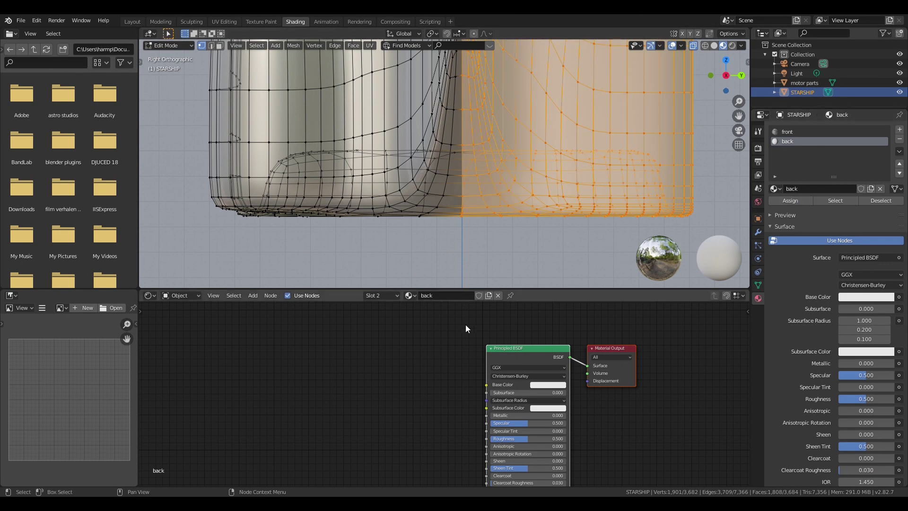
Step: Darken the back material's Principled BSDF Base Color to a grey with value 0.415
left_click(544, 385)
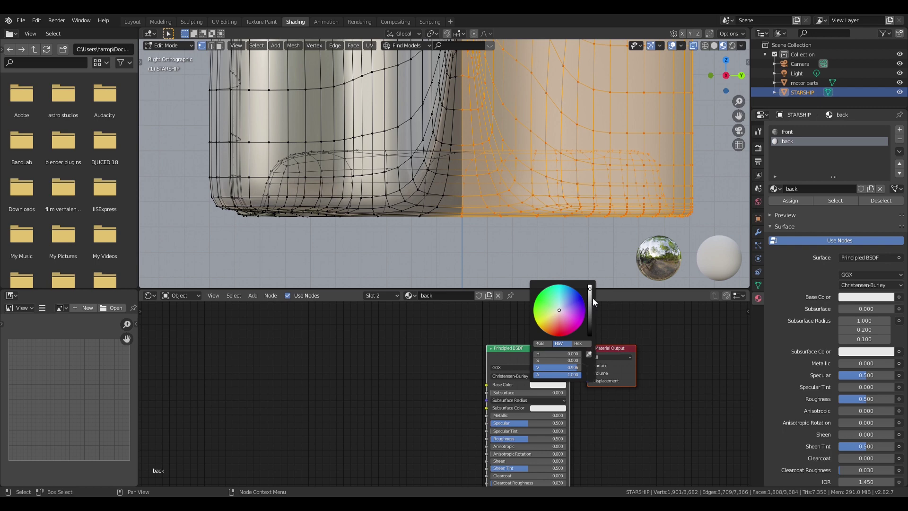
left_click_drag(590, 303, 590, 315)
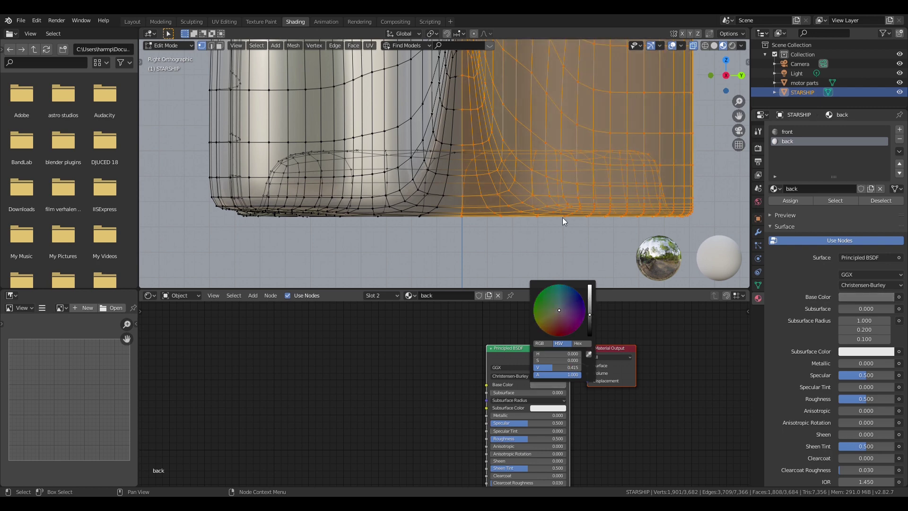
scroll(370, 188, "down", 10)
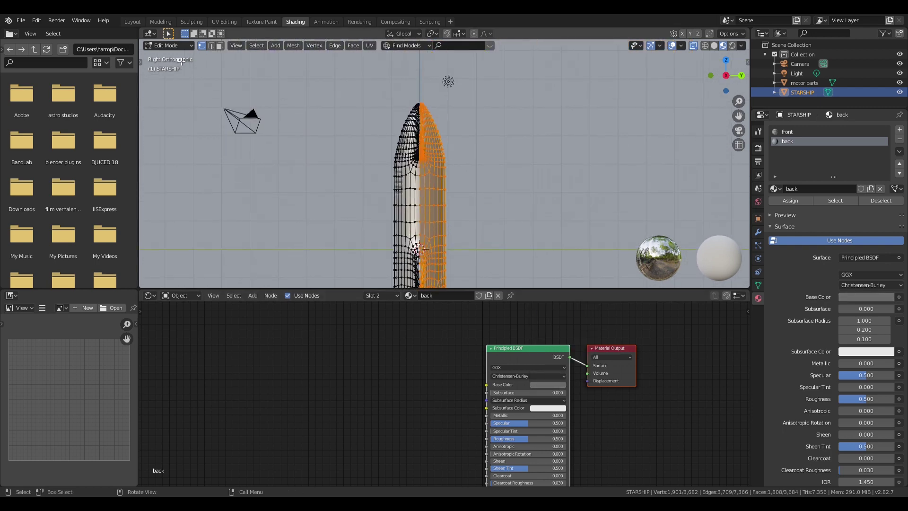
Step: Return STARSHIP to Object Mode and view the shaded rocket in perspective
left_click(171, 45)
left_click(172, 56)
middle_click_drag(509, 130, 436, 167)
scroll(508, 155, "up", 3)
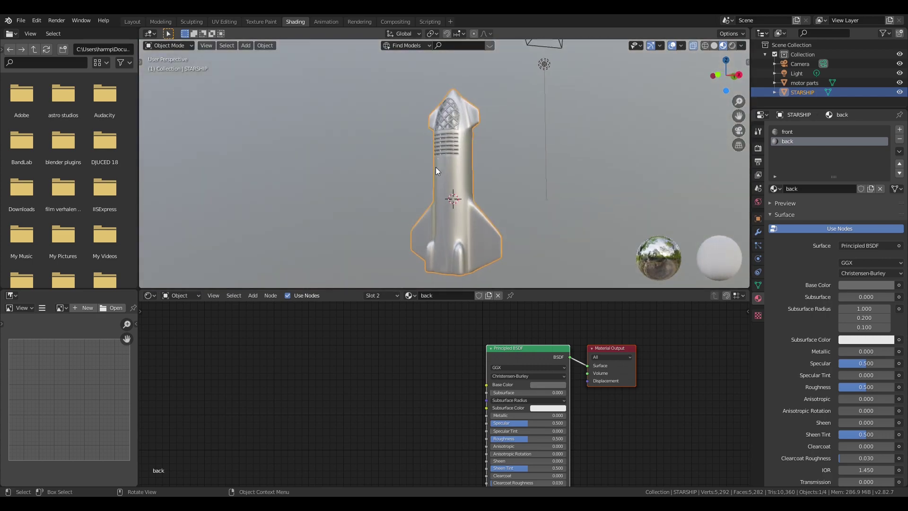